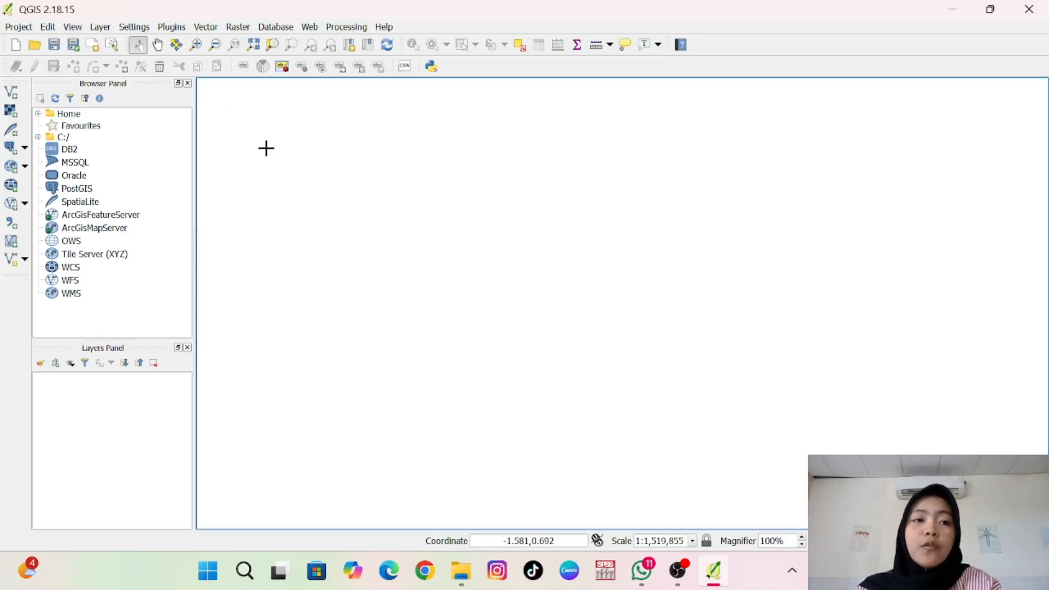
- Add the ADMINISTRASIKECAMATAN_AR_25K.shp file from the SURABAYA folder to the project as a vector layer
left_click(101, 26)
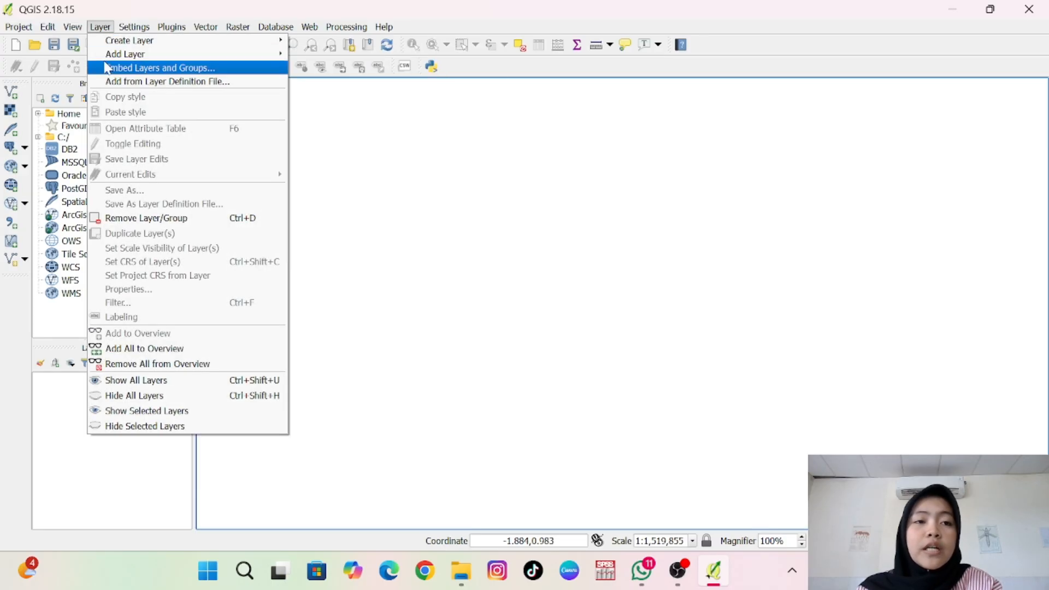
mouse_move(106, 55)
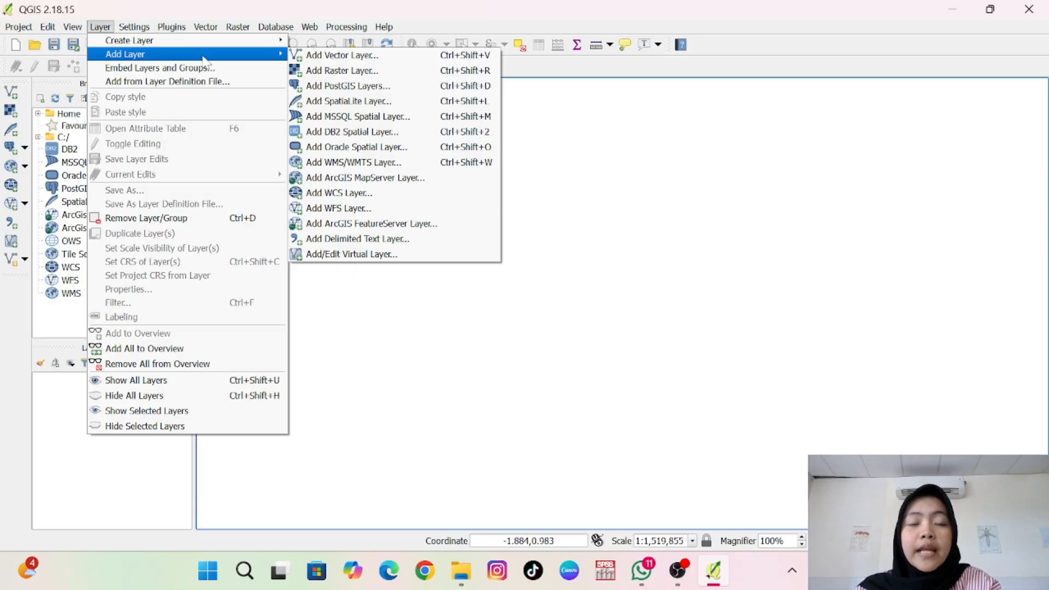
left_click(317, 57)
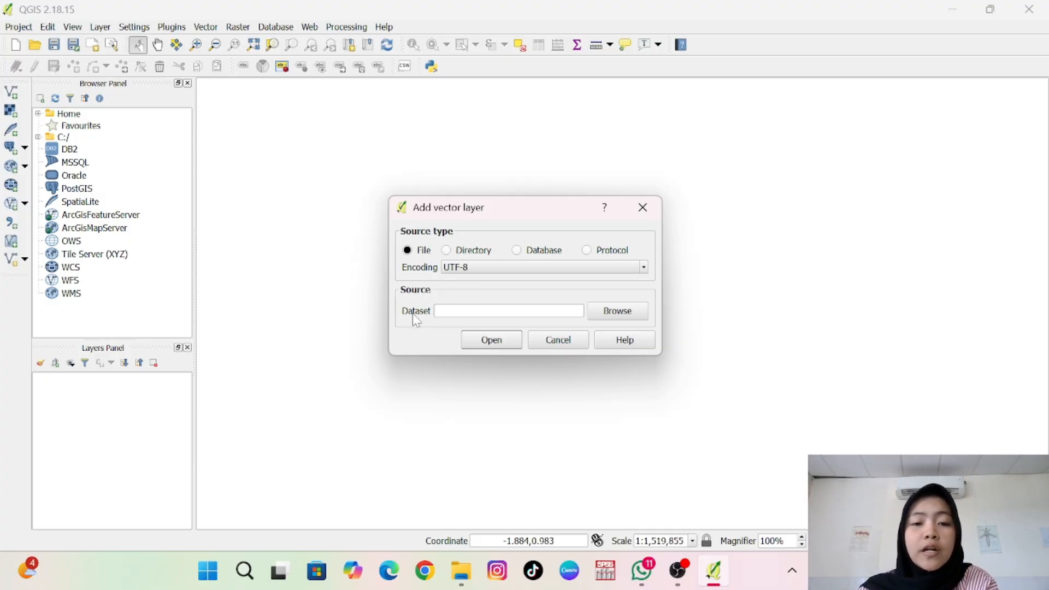
left_click(623, 314)
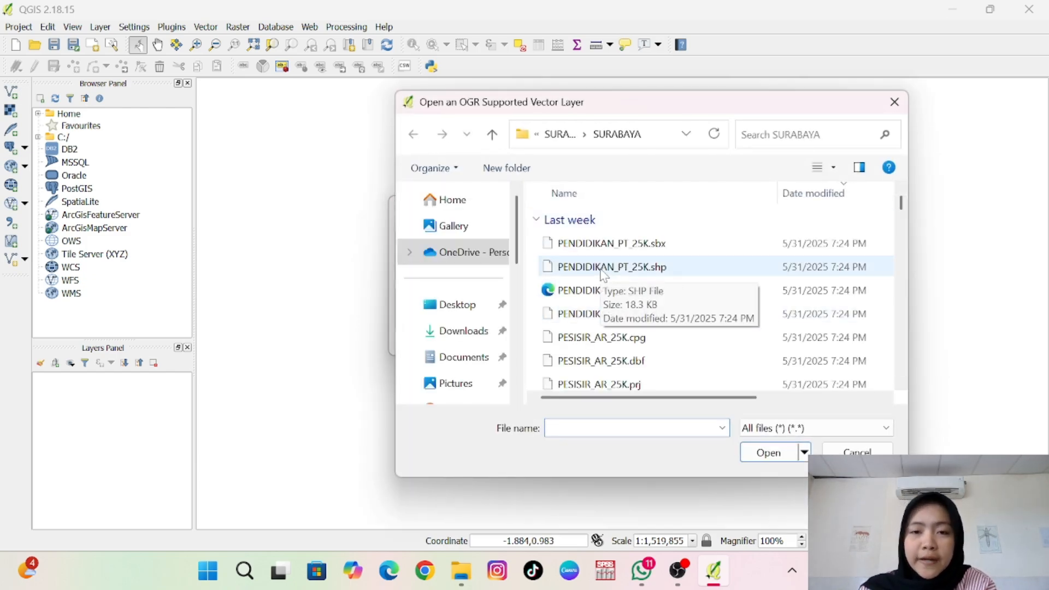
scroll(603, 275, "down", 1)
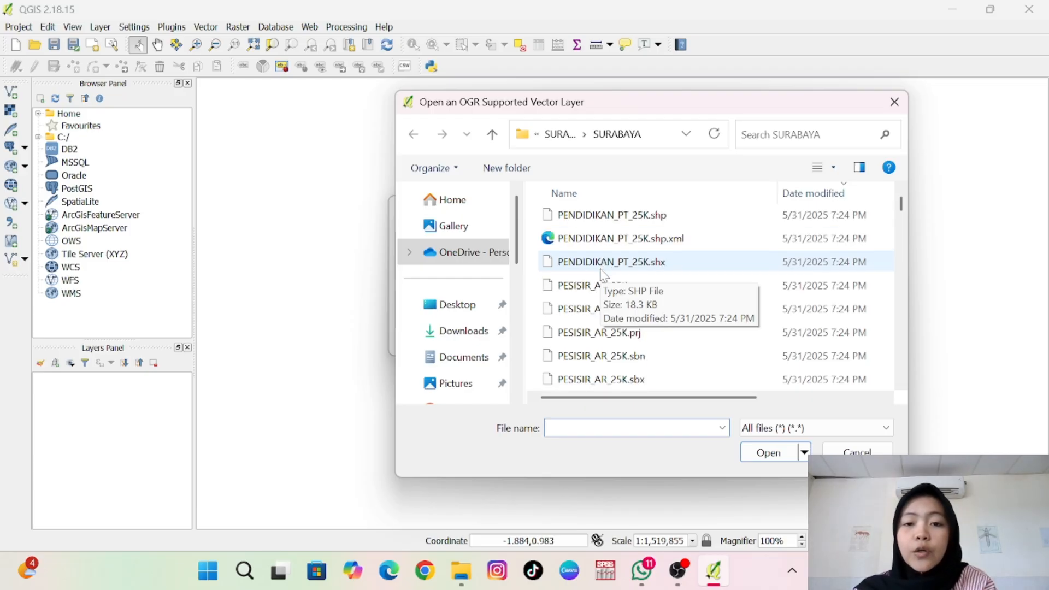
scroll(603, 275, "down", 15)
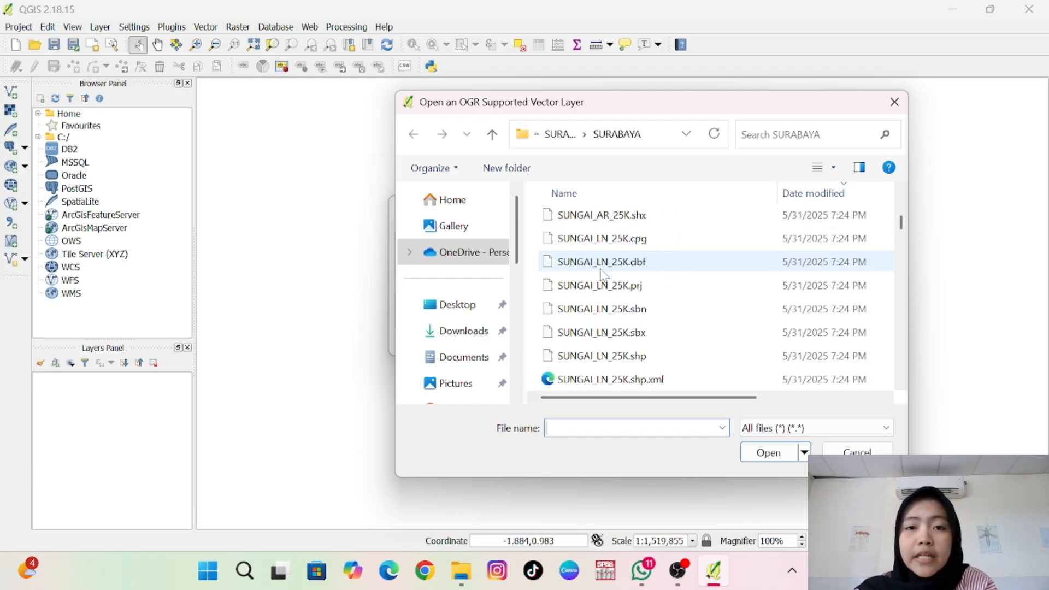
scroll(603, 275, "down", 15)
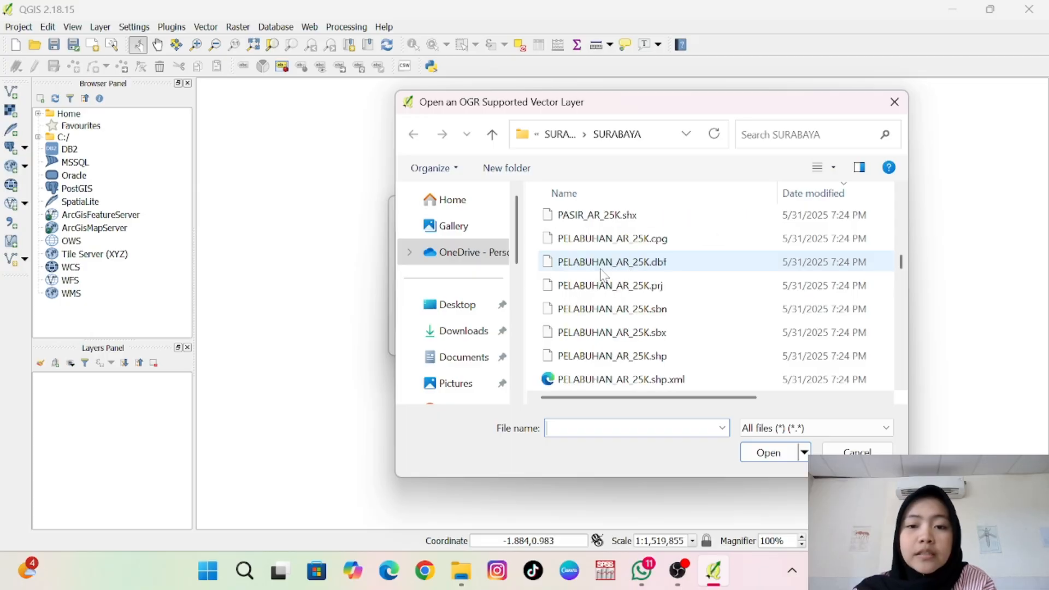
scroll(603, 275, "down", 15)
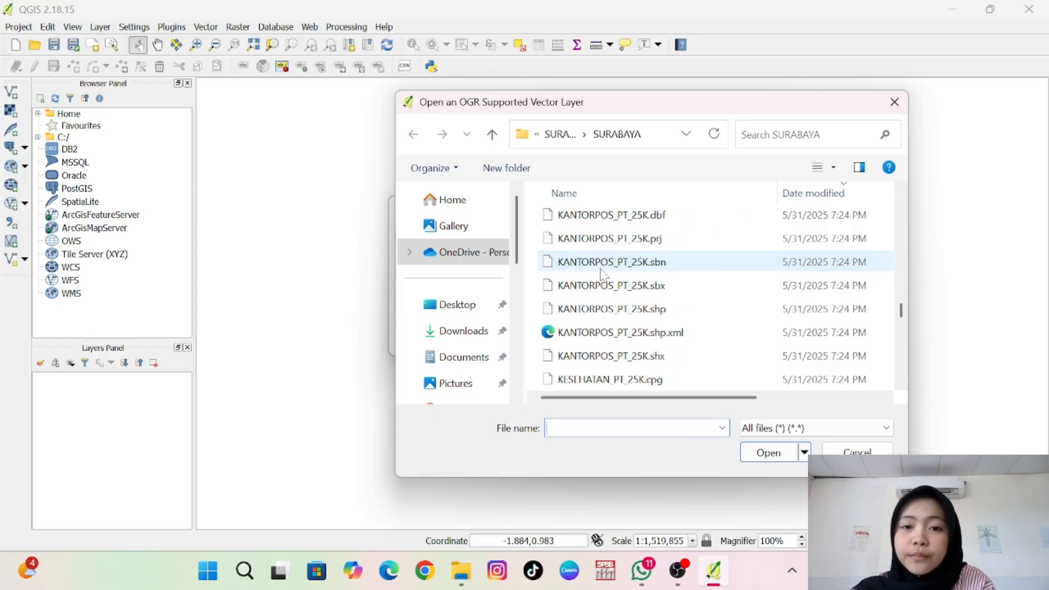
scroll(603, 275, "down", 15)
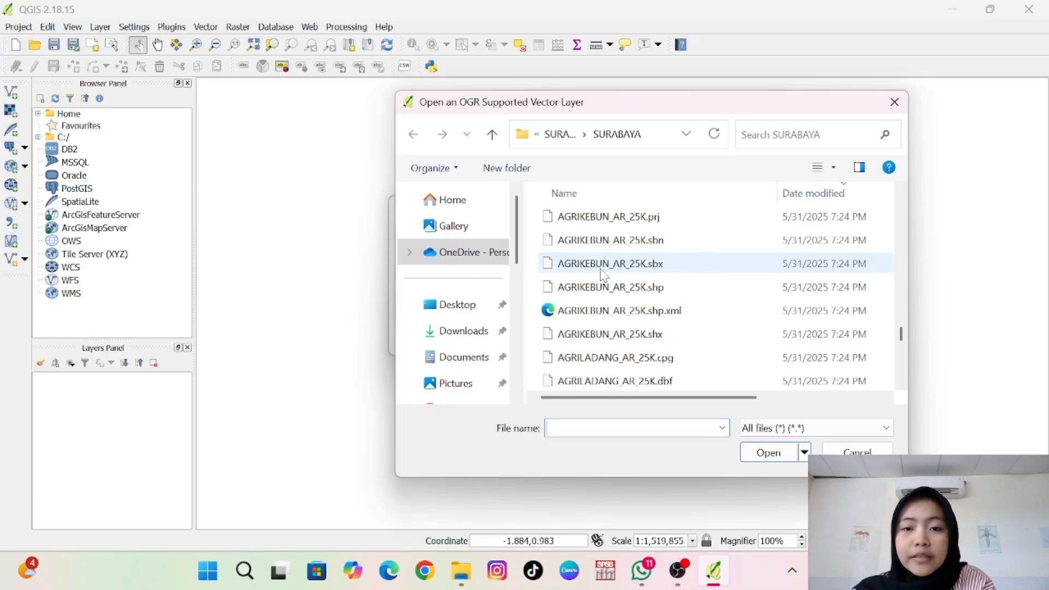
scroll(603, 275, "up", 5)
scroll(603, 275, "down", 3)
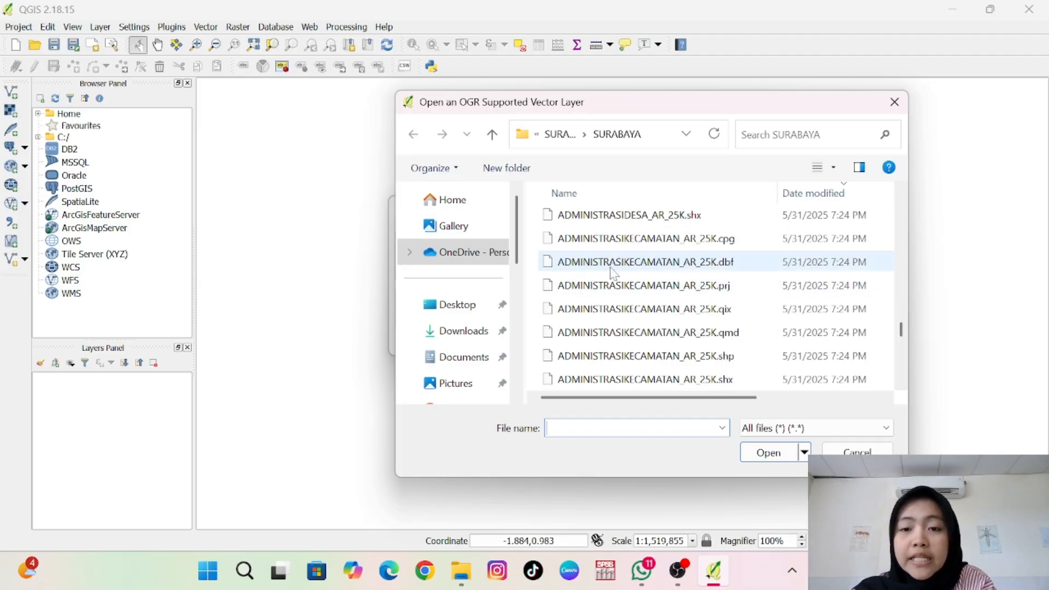
left_click(709, 362)
left_click(765, 454)
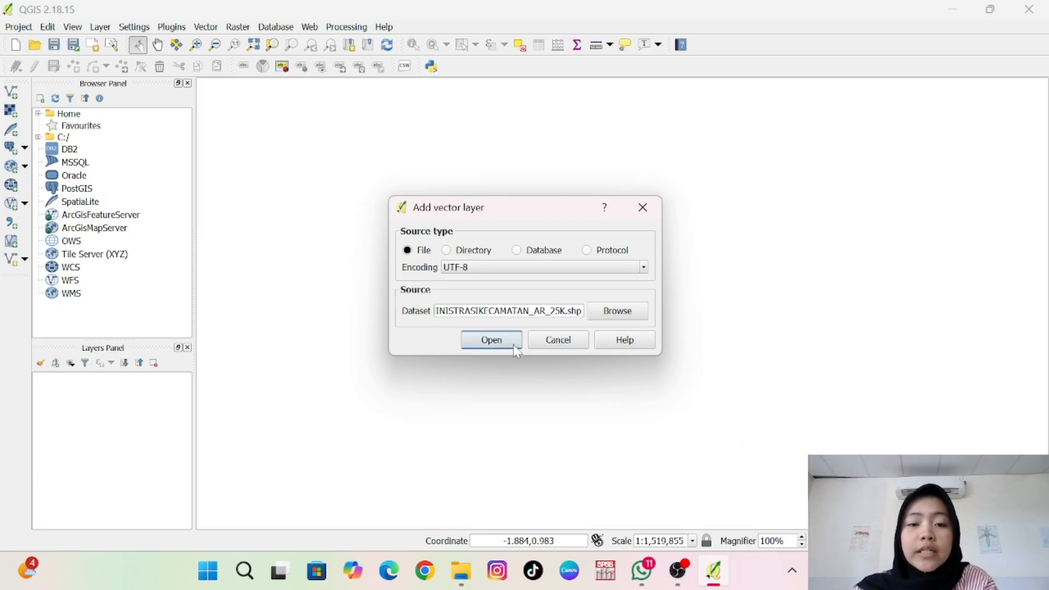
left_click(492, 340)
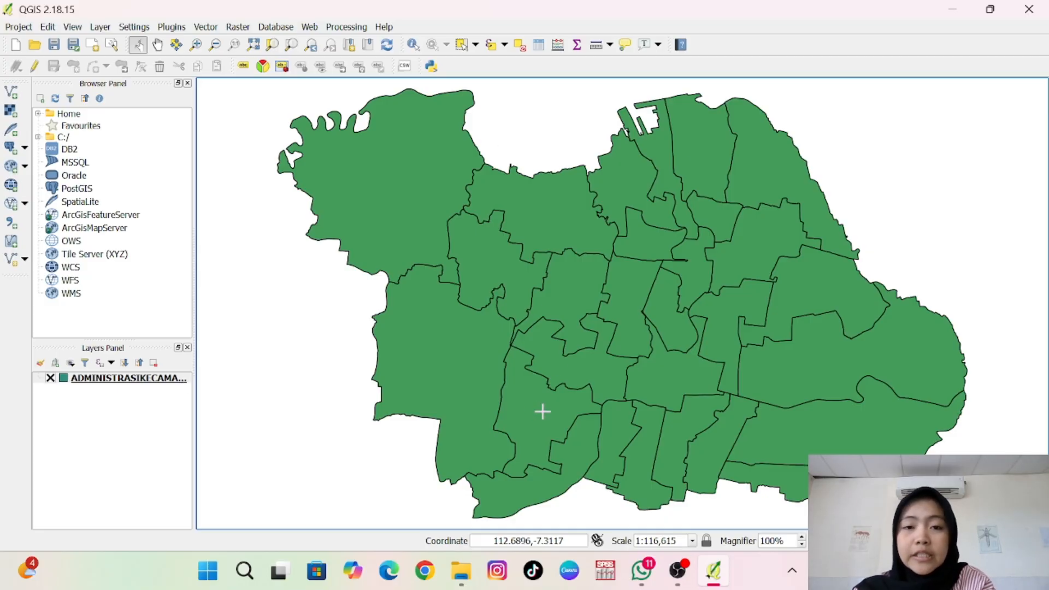
- Show labels for the ADMINISTRASIKECAMATAN_AR_25K layer from the WADMKC field and draw a text buffer around them
left_click(148, 379)
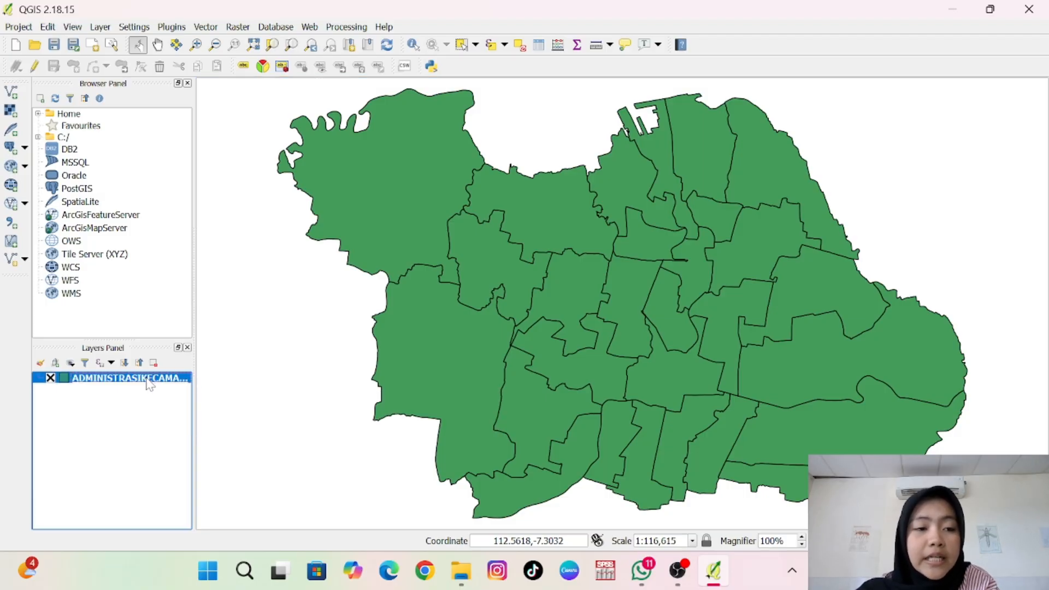
right_click(147, 380)
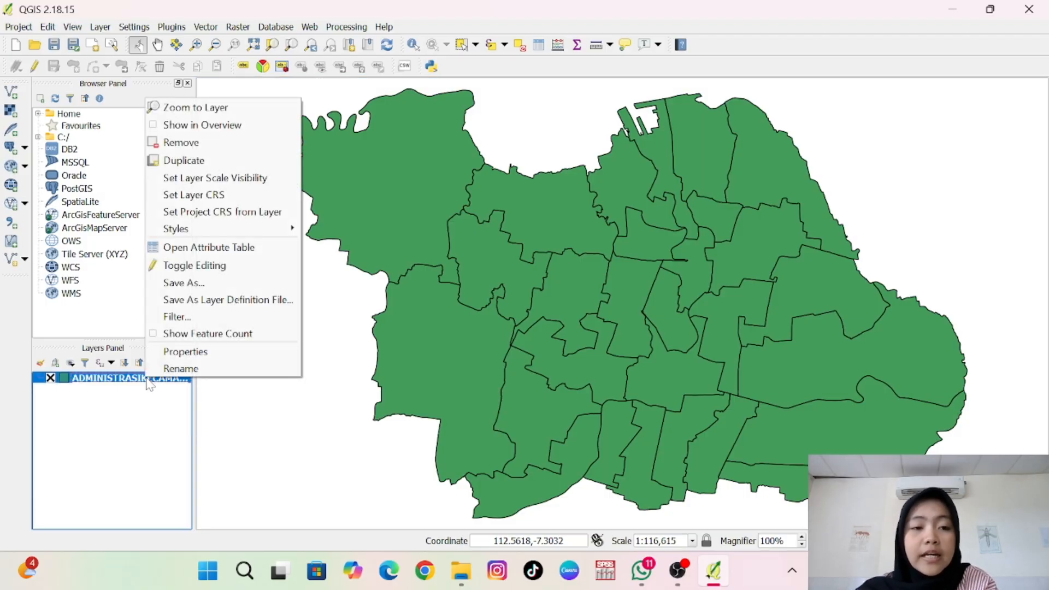
left_click(165, 355)
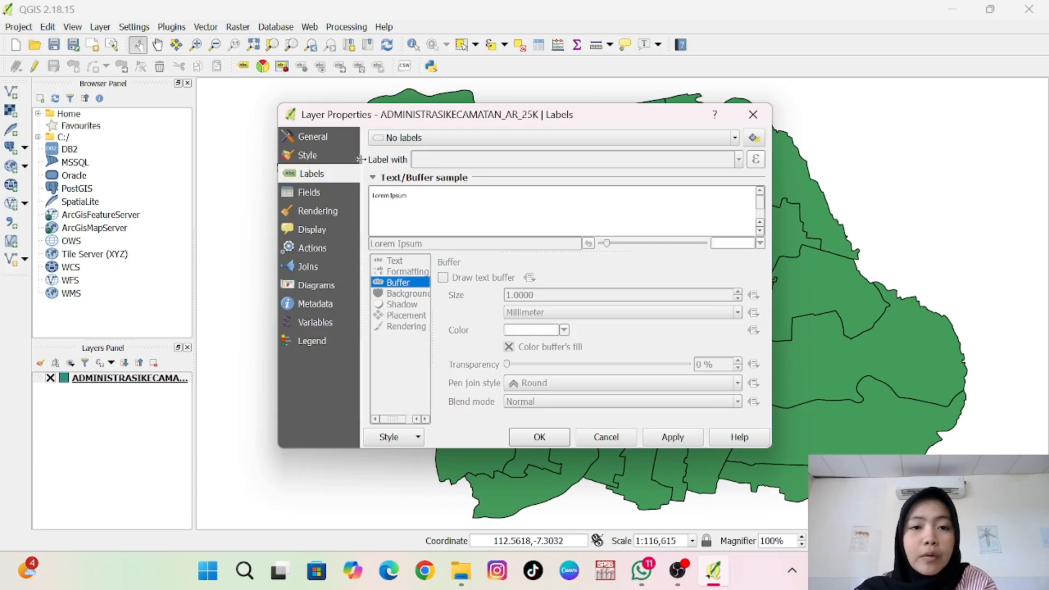
left_click(735, 138)
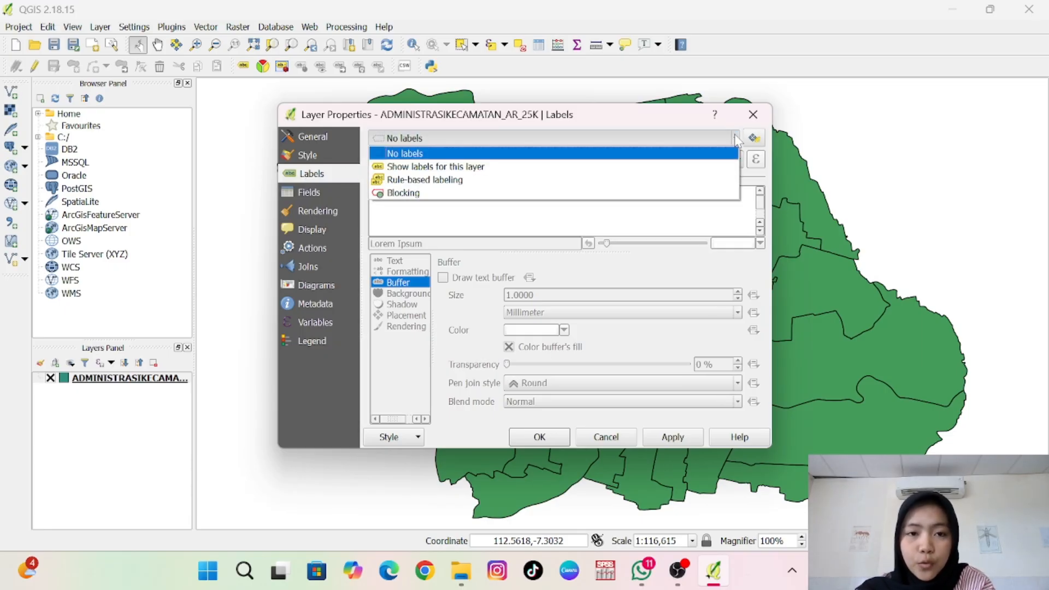
left_click(657, 167)
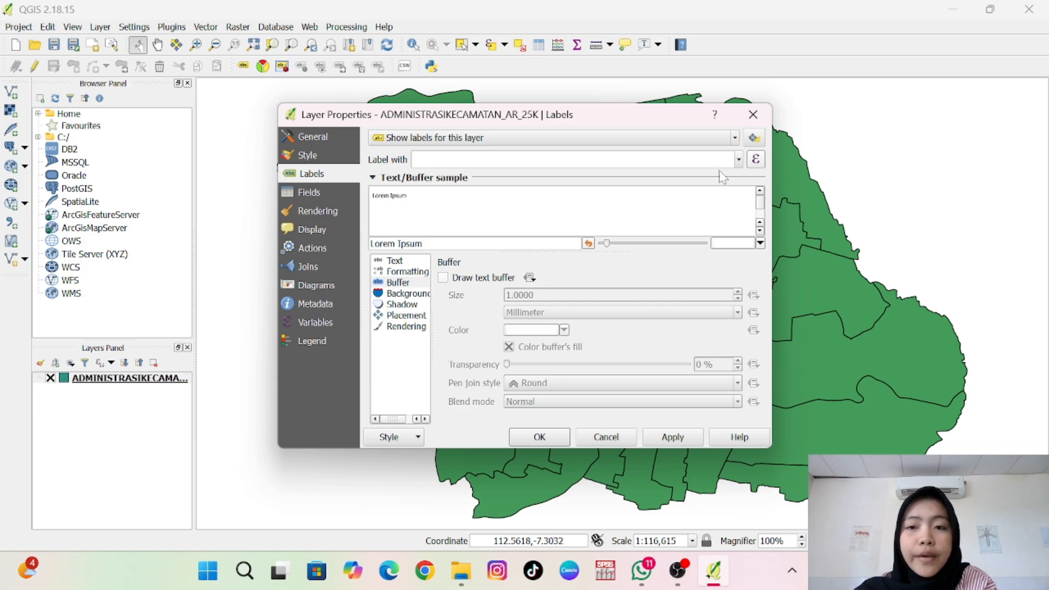
left_click(739, 160)
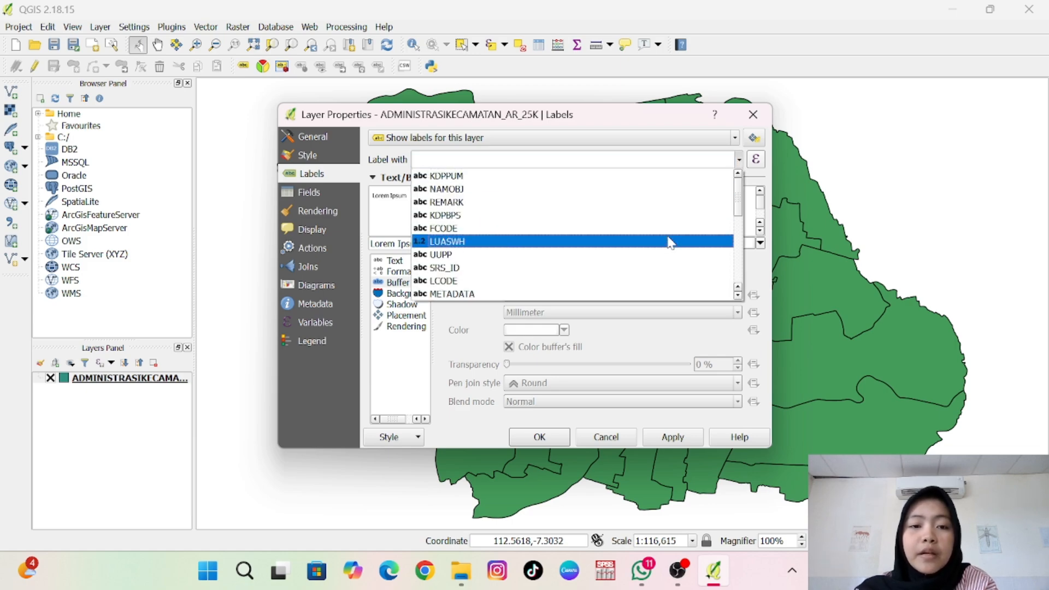
scroll(671, 242, "down", 5)
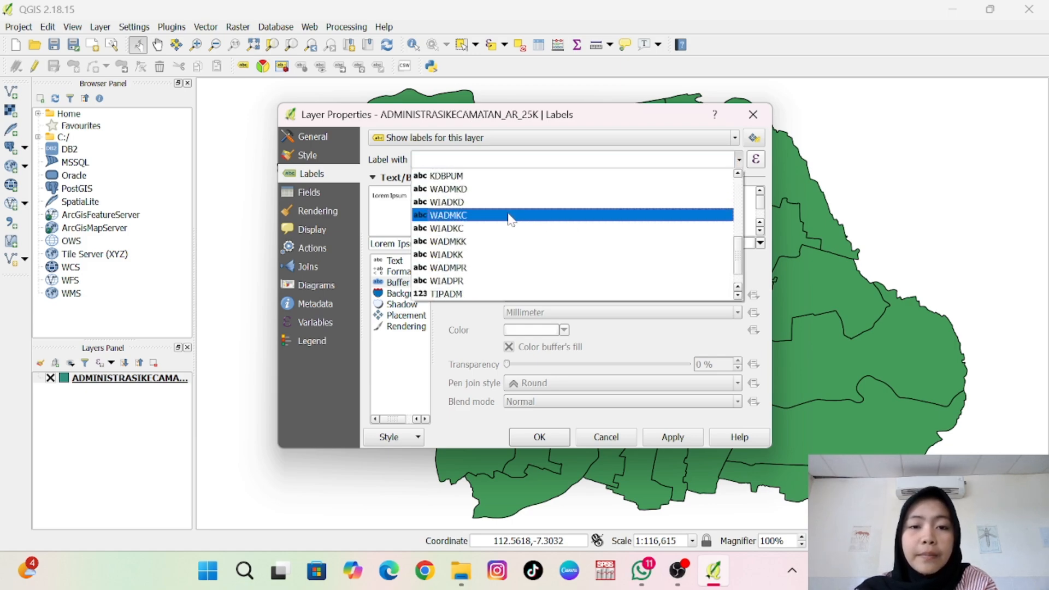
left_click(483, 216)
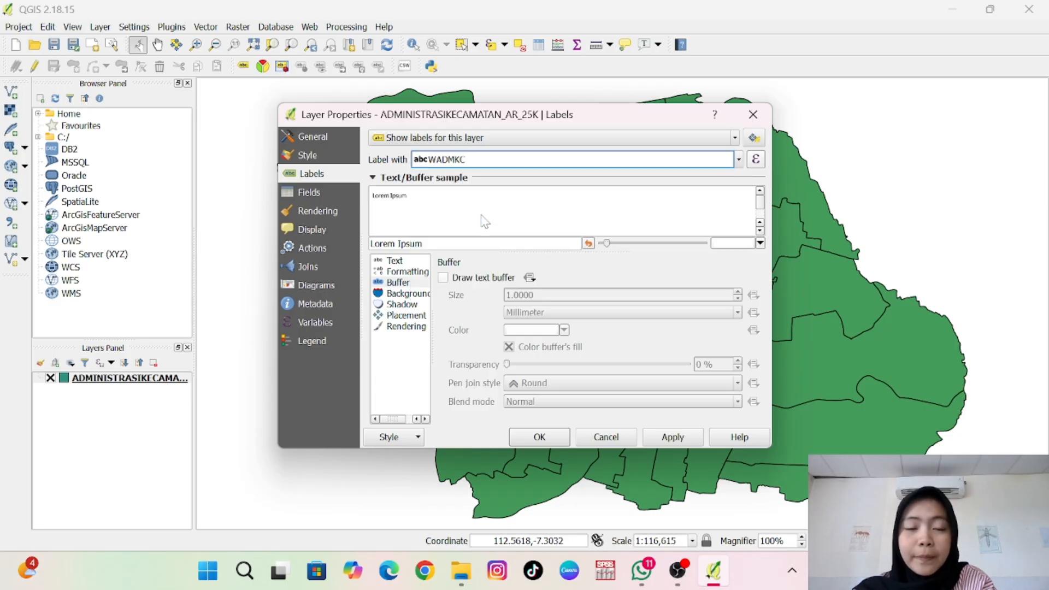
left_click(443, 278)
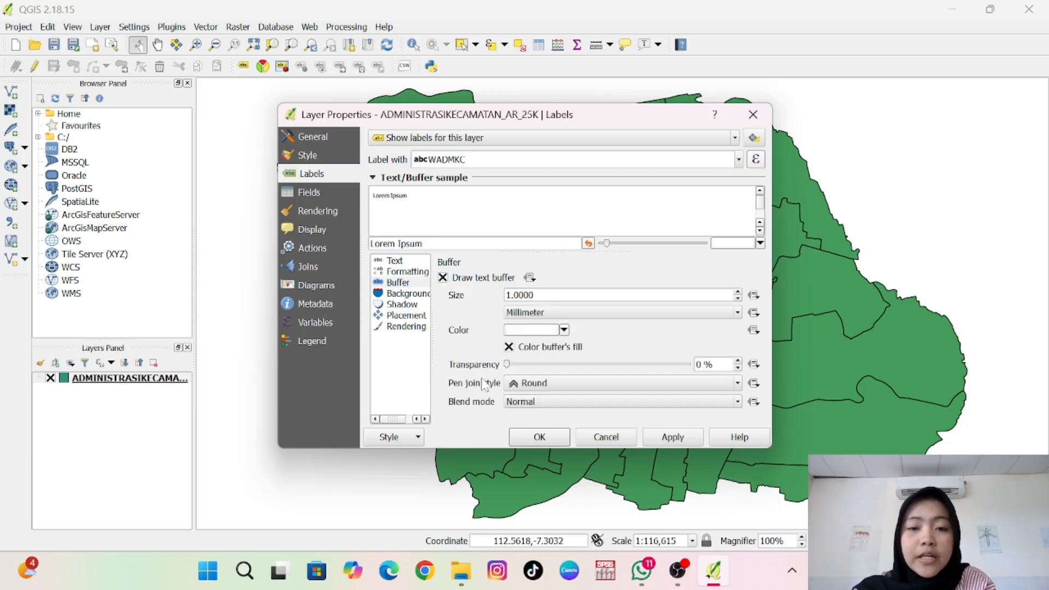
left_click(538, 438)
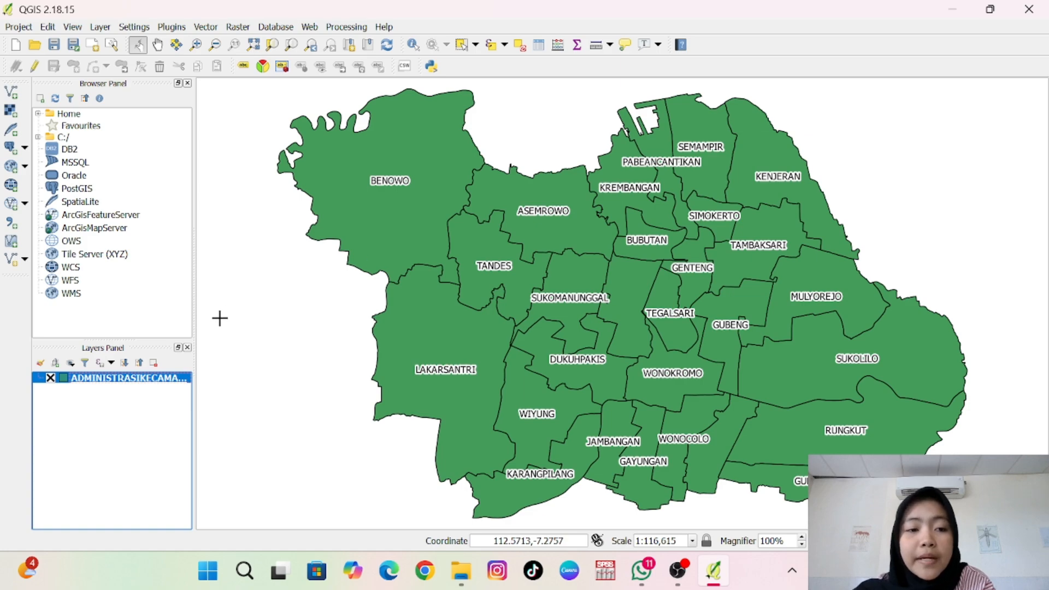
- Set the ADMINISTRASIKECAMATAN_AR_25K layer's style to Categorized on the WADMKC column and classify it with random colors
right_click(181, 383)
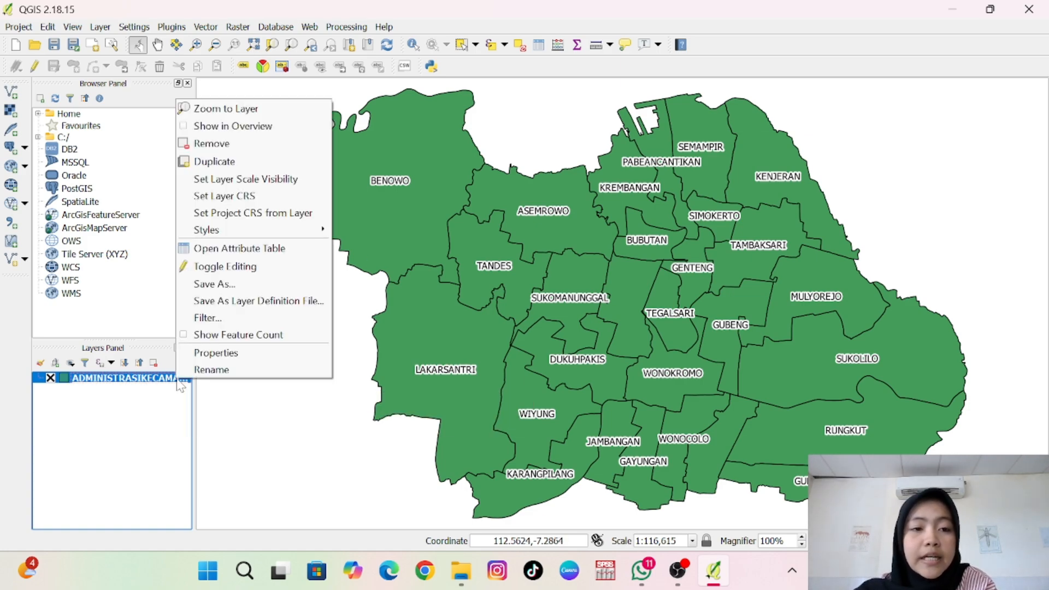
left_click(183, 358)
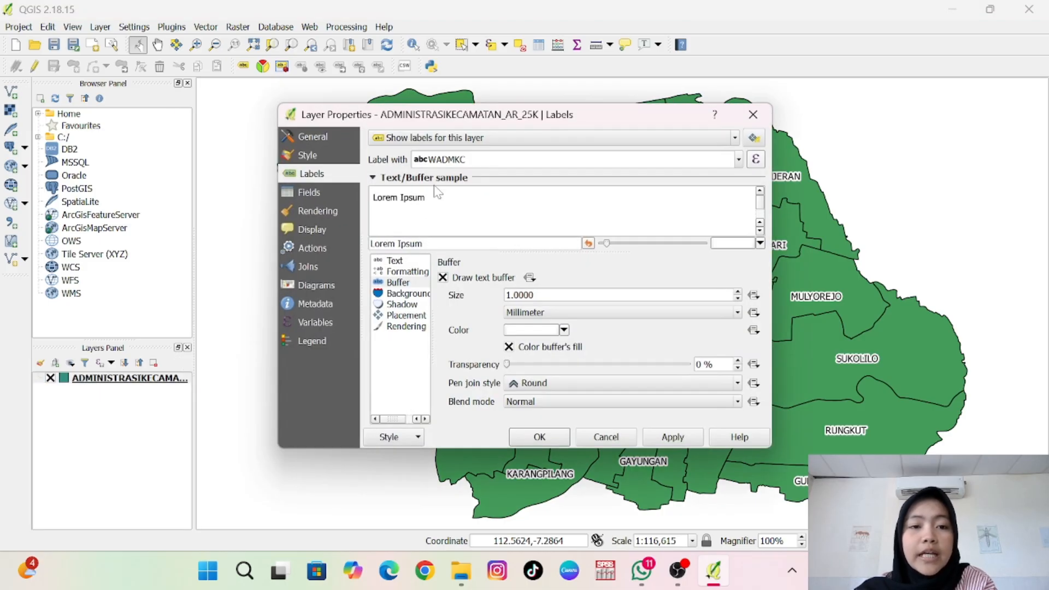
left_click(331, 158)
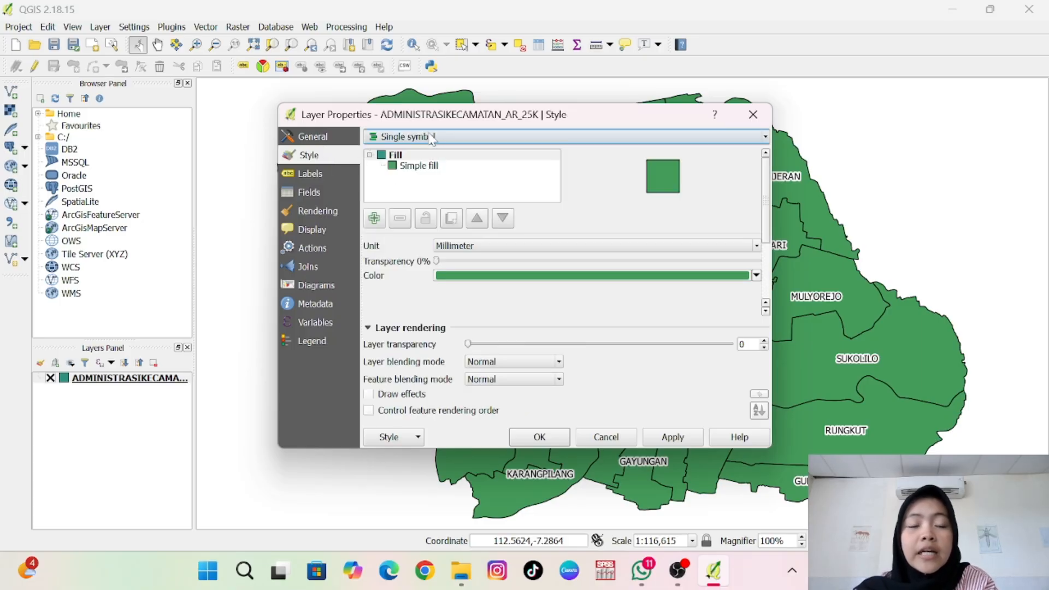
left_click(767, 141)
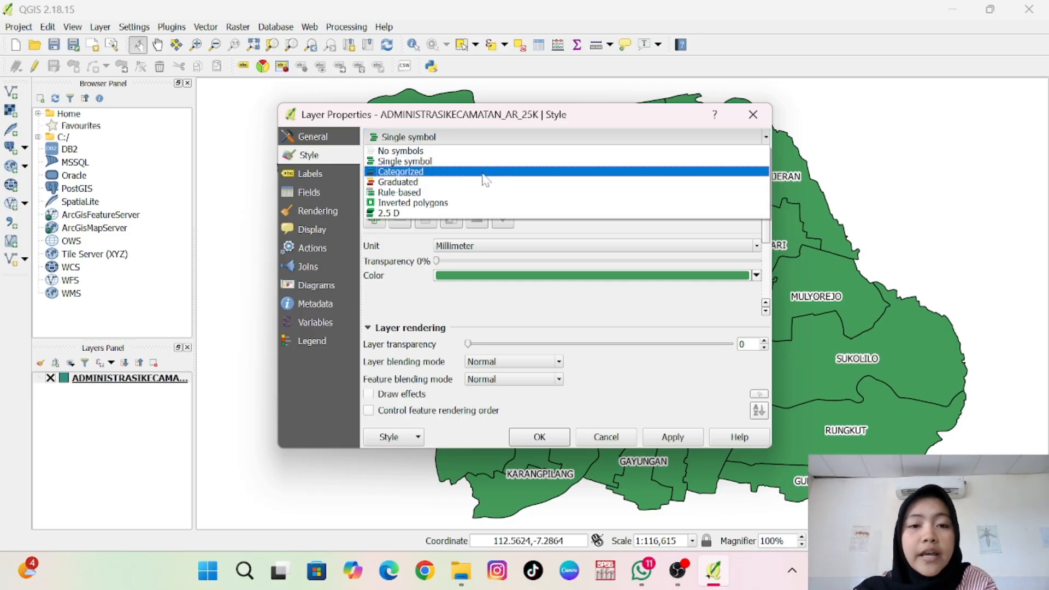
left_click(484, 173)
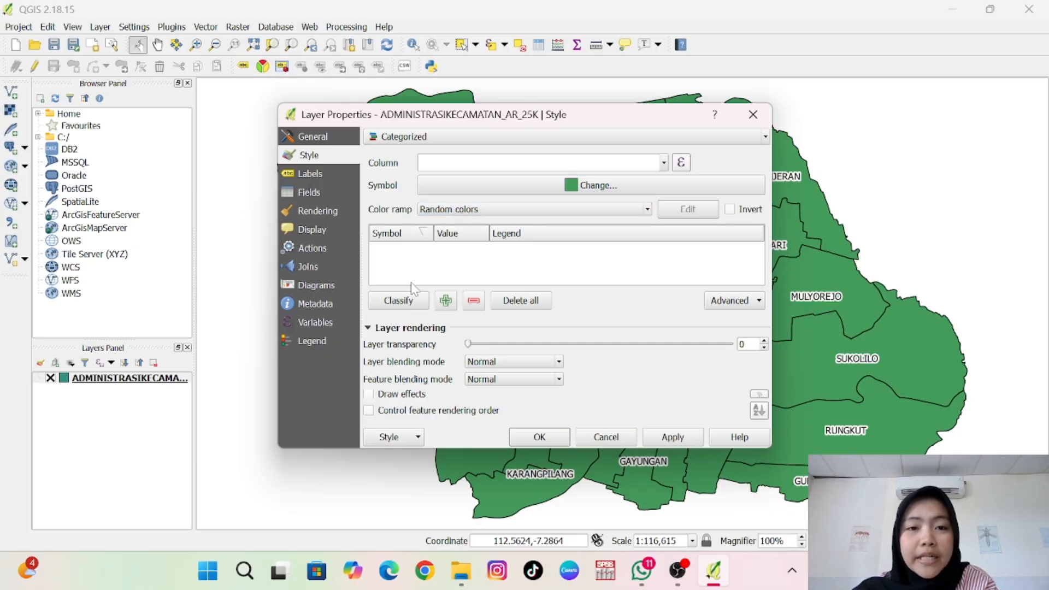
left_click(664, 163)
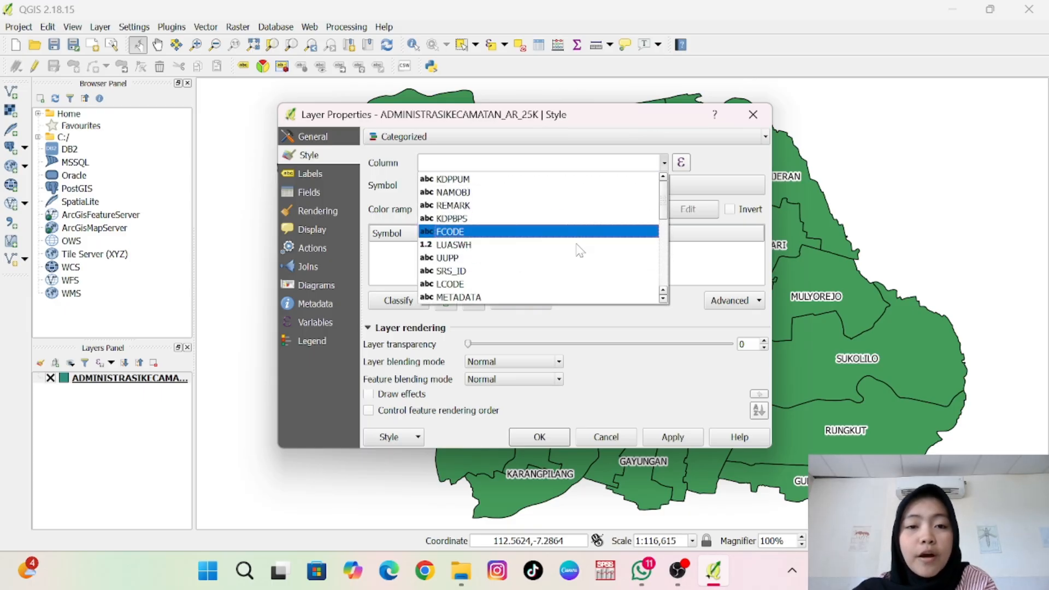
scroll(579, 250, "down", 4)
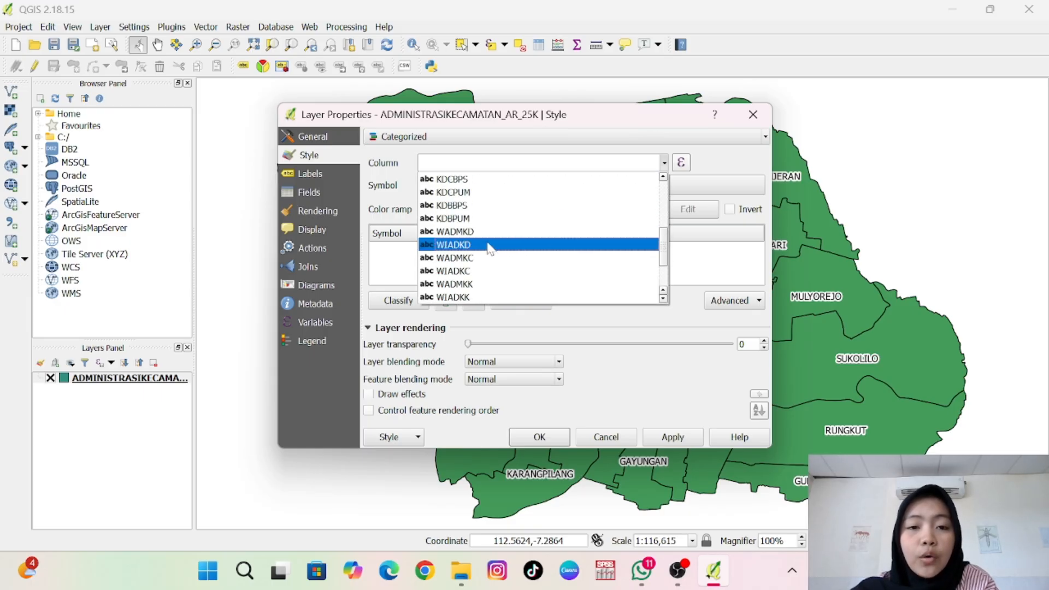
left_click(488, 258)
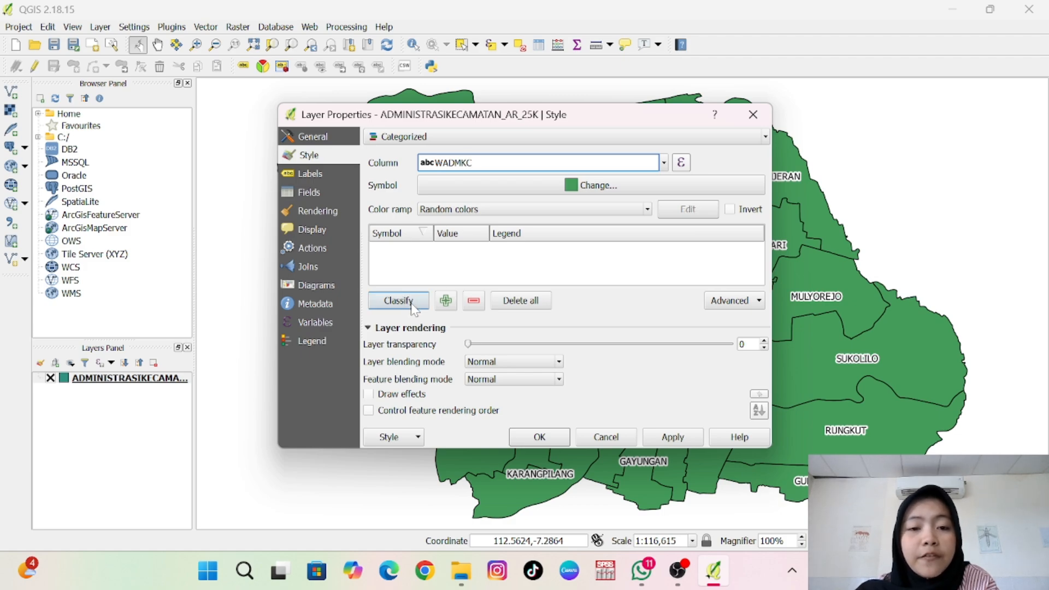
left_click(413, 308)
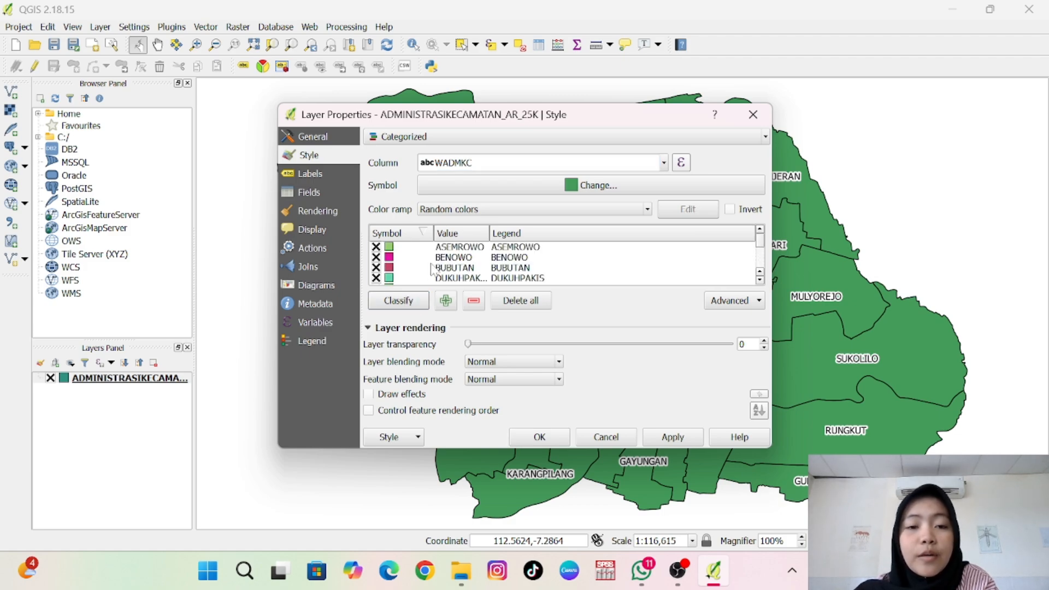
- Remove the empty-value category at the end of the WADMKC class list and apply the categorized style to the layer
scroll(433, 270, "down", 2)
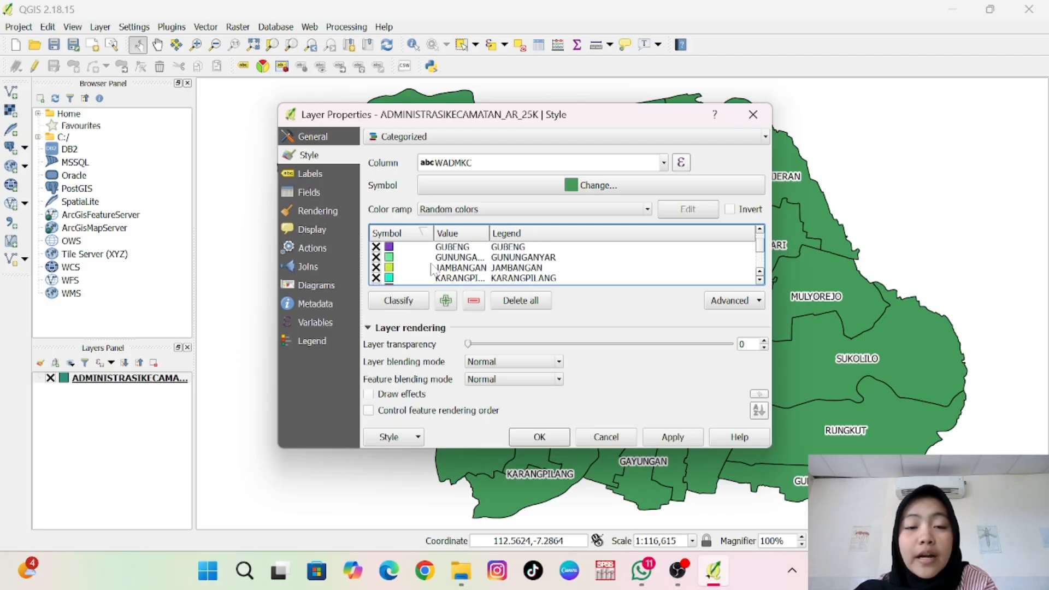
scroll(434, 269, "down", 4)
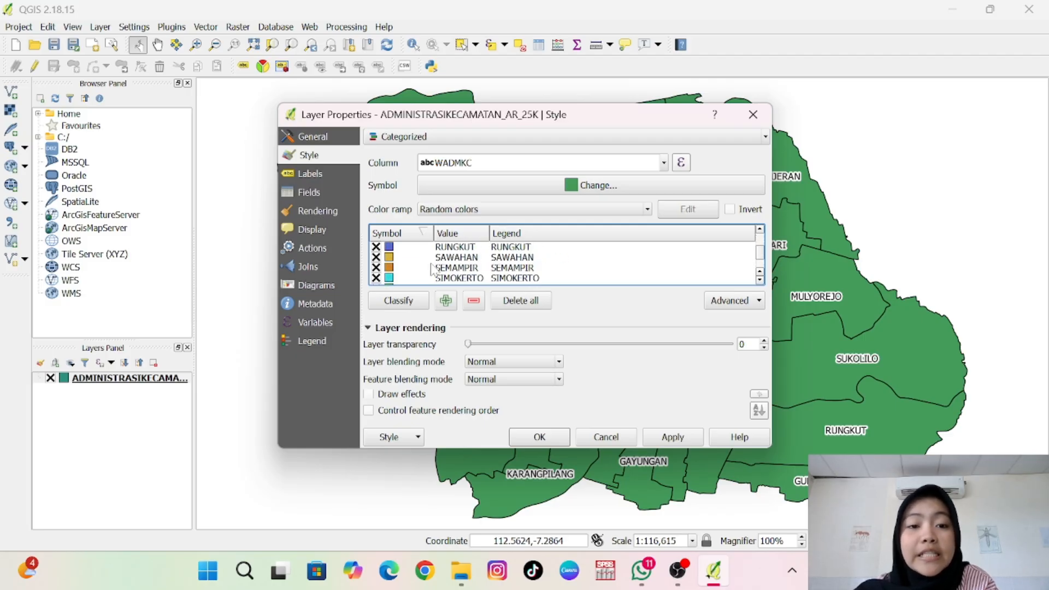
scroll(433, 269, "down", 3)
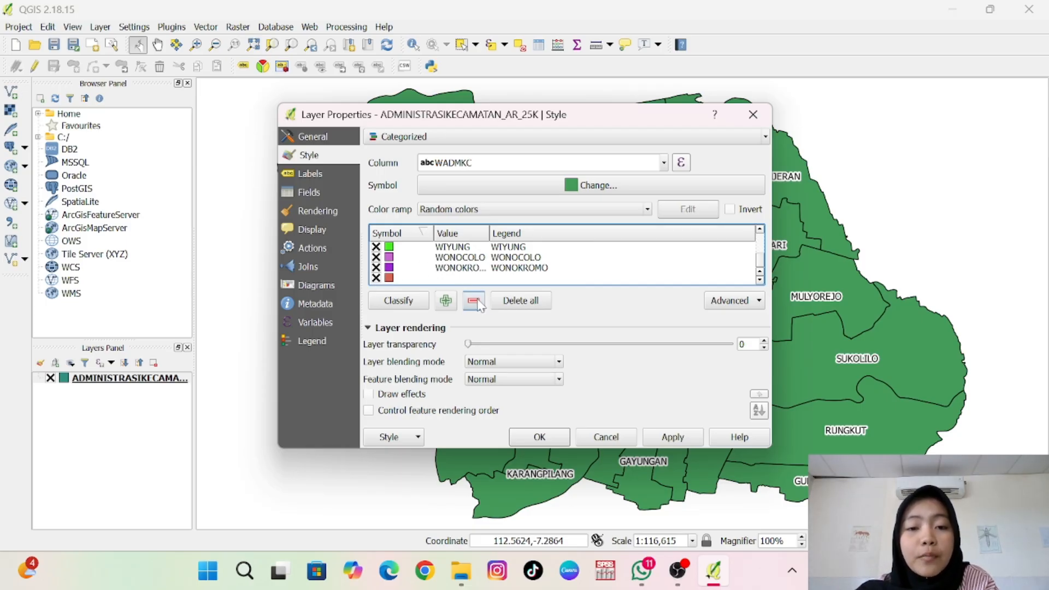
left_click(389, 279)
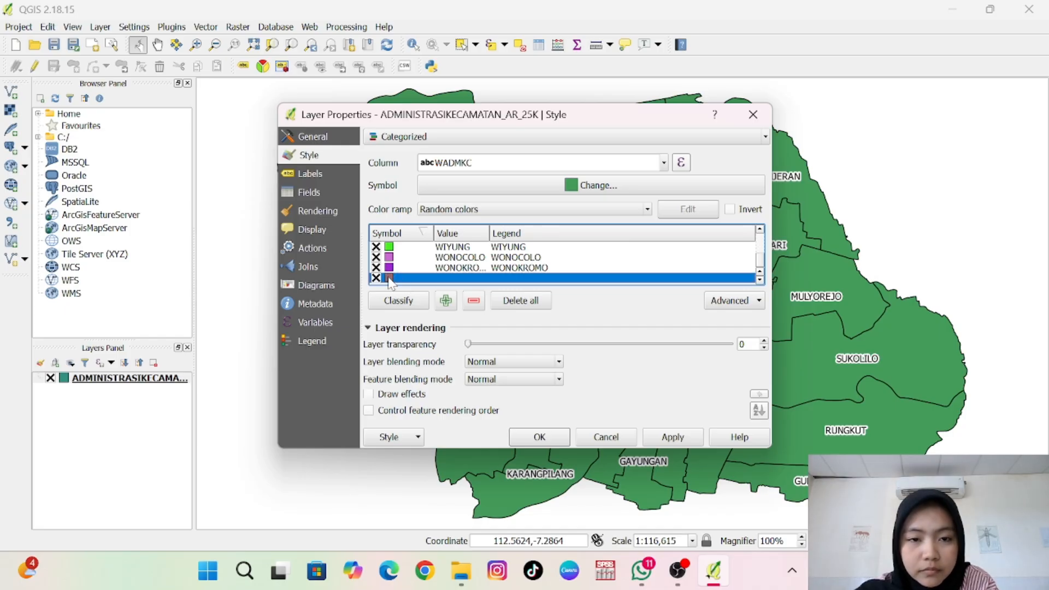
left_click(474, 301)
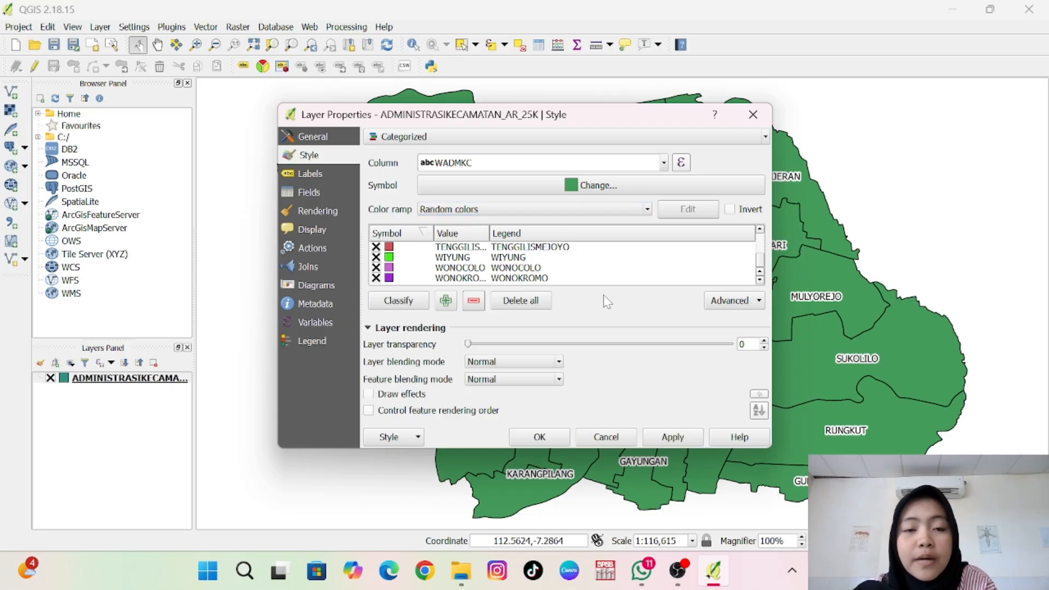
left_click(530, 440)
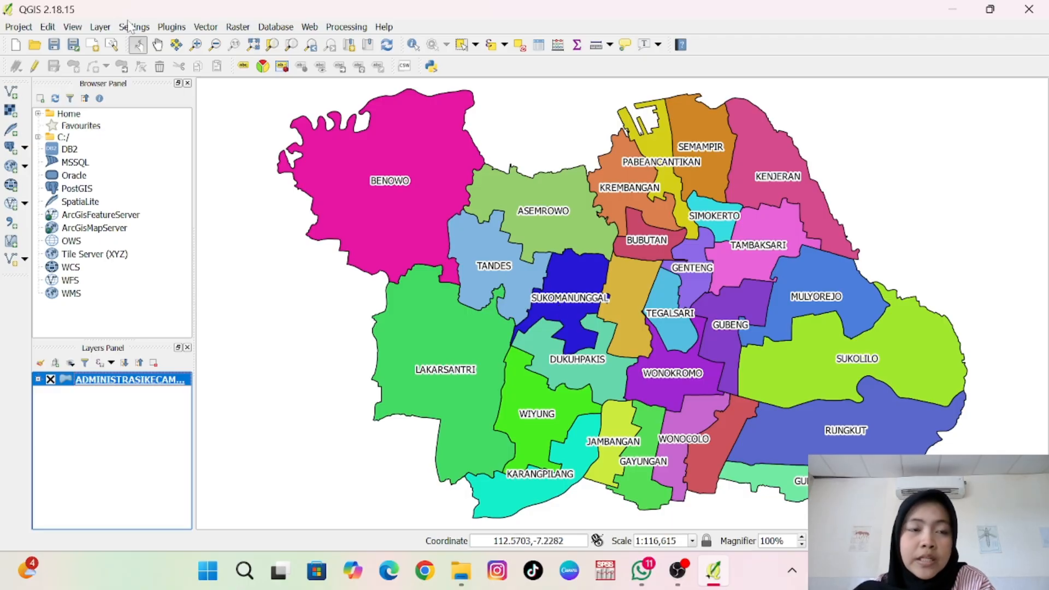
- Add the JALAN_LN_25K.shp file from the SURABAYA folder to the project as a vector layer
left_click(100, 26)
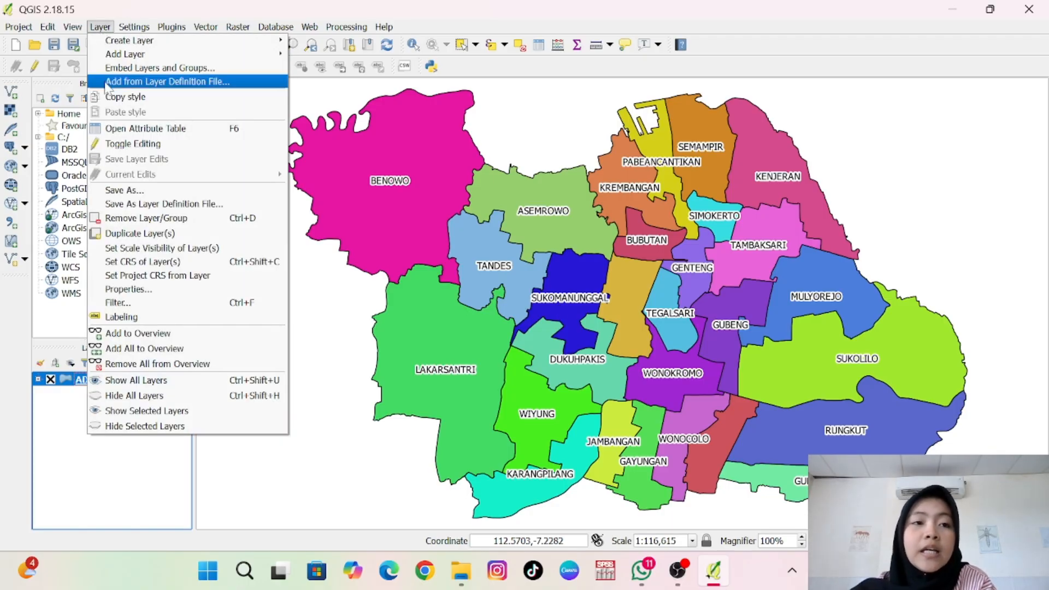
mouse_move(107, 58)
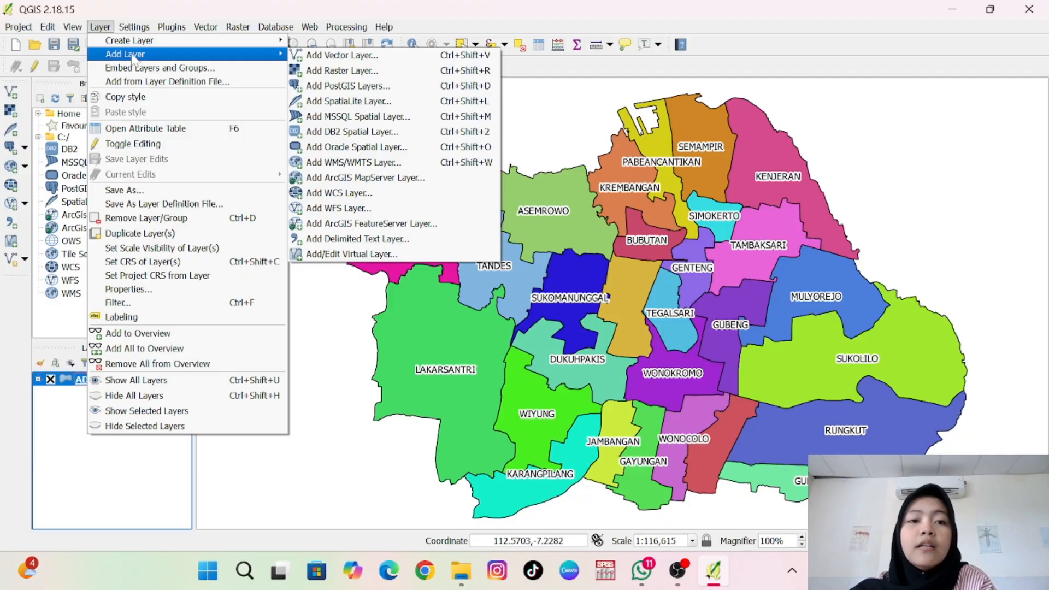
left_click(315, 56)
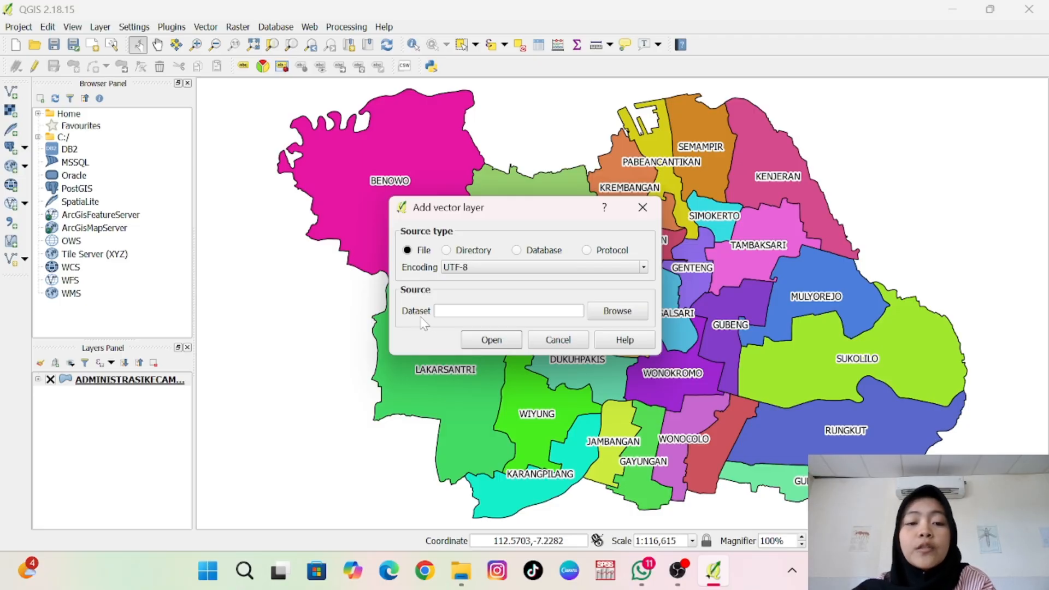
left_click(606, 316)
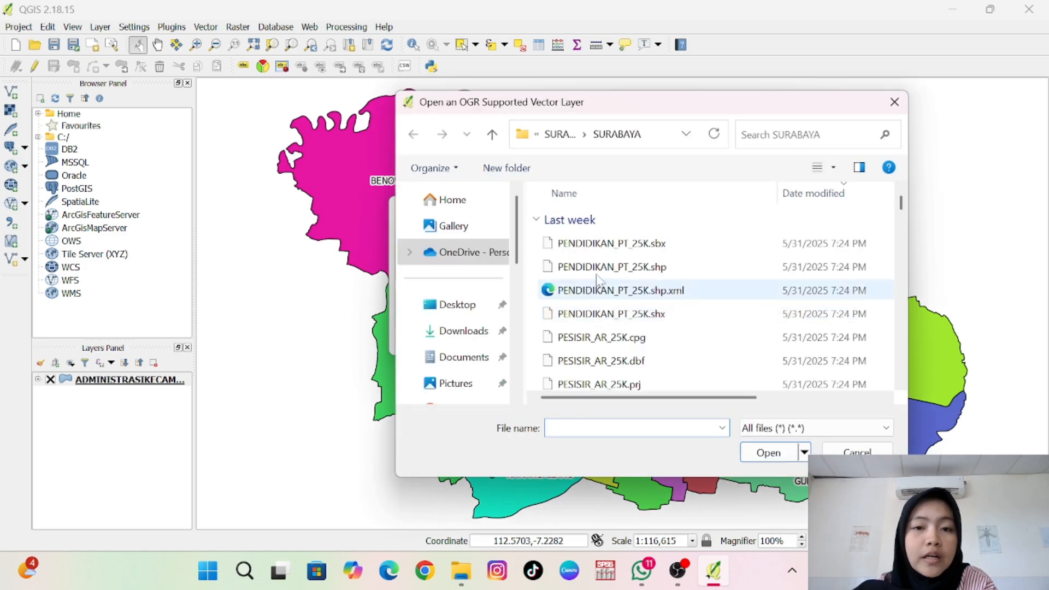
scroll(626, 273, "down", 6)
scroll(626, 273, "down", 12)
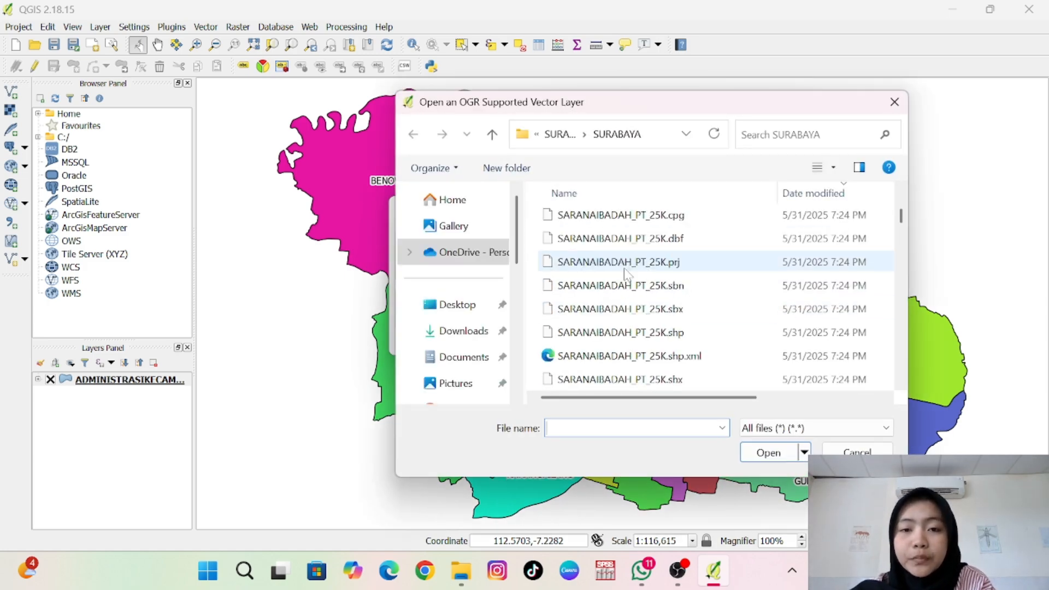
scroll(625, 274, "down", 10)
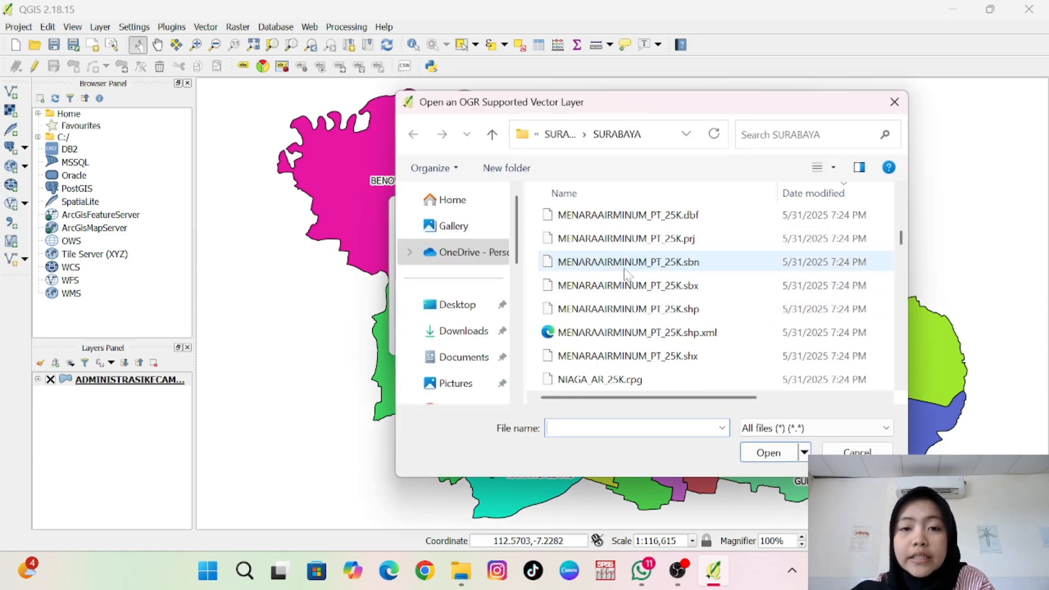
scroll(626, 274, "down", 14)
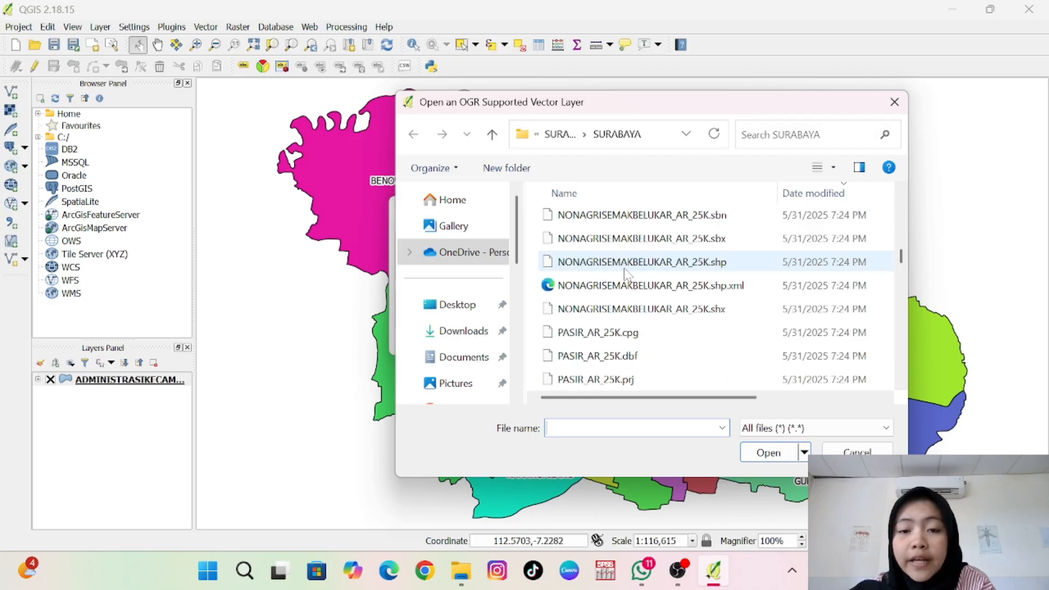
scroll(626, 274, "down", 10)
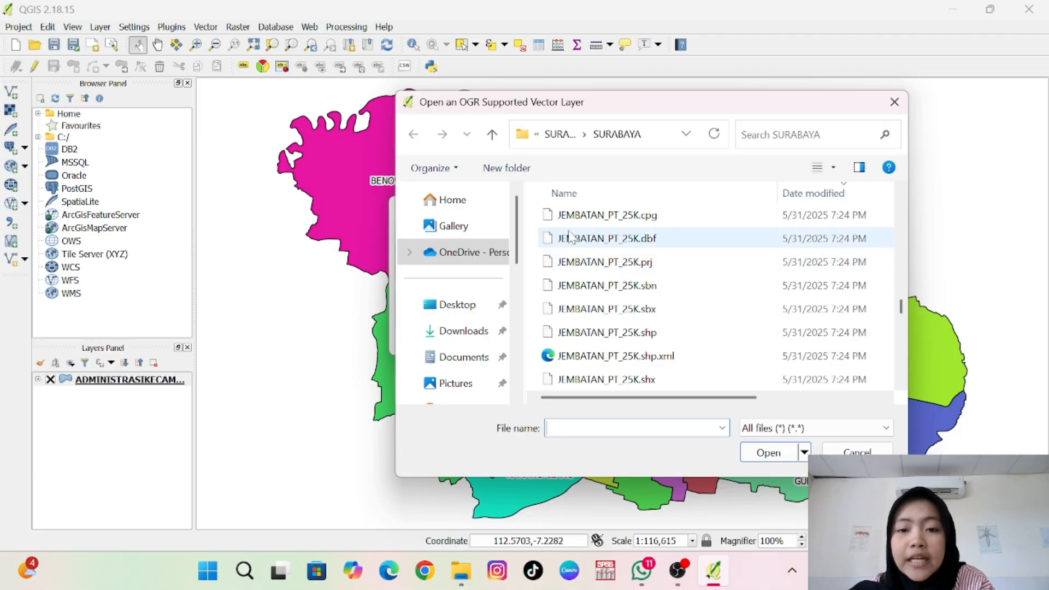
scroll(585, 315, "down", 6)
scroll(585, 314, "down", 4)
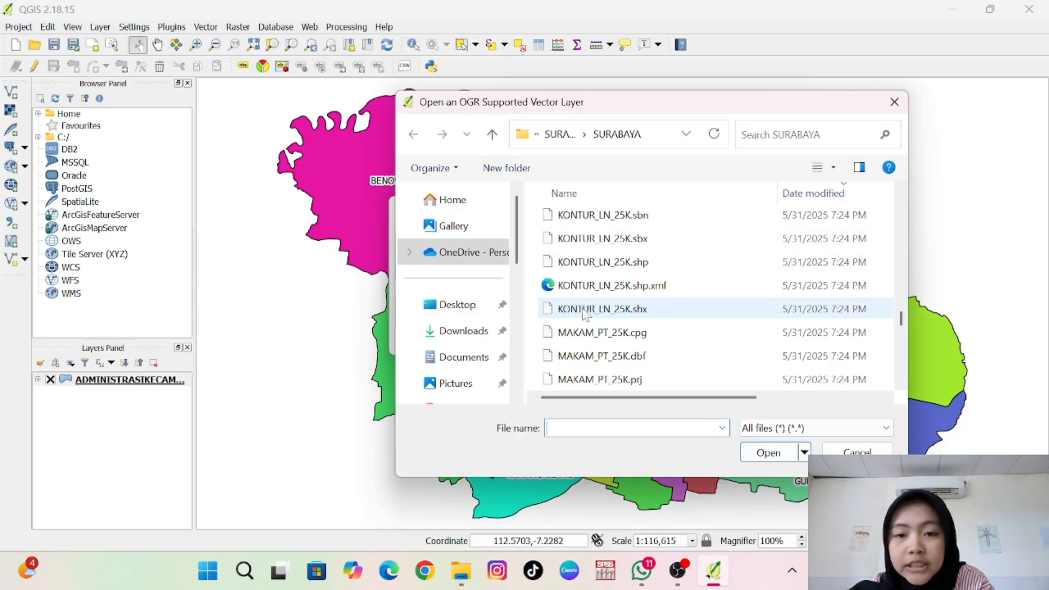
scroll(585, 315, "down", 1)
scroll(585, 314, "up", 8)
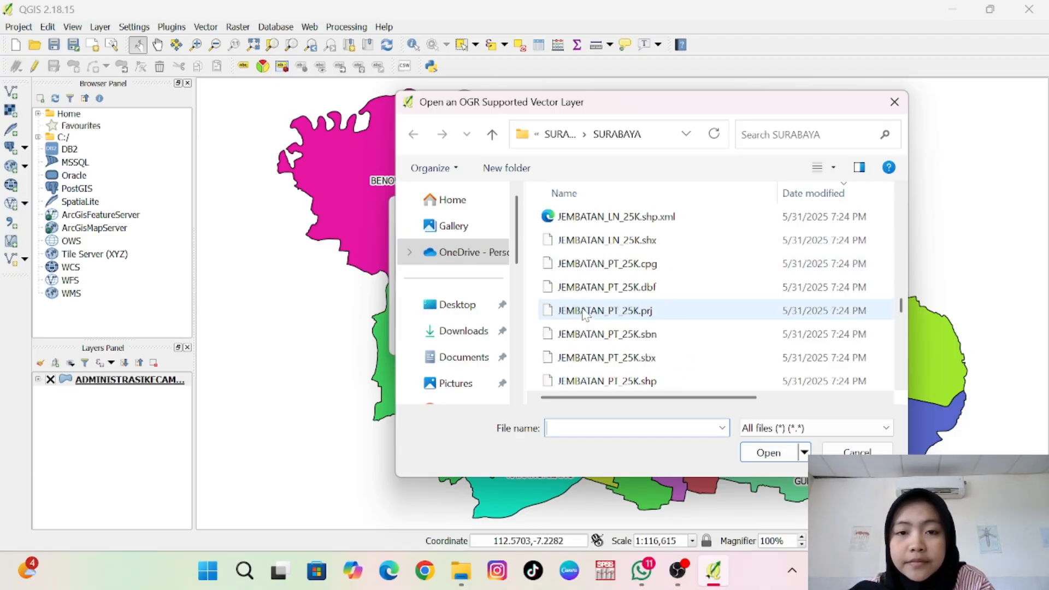
scroll(585, 315, "up", 1)
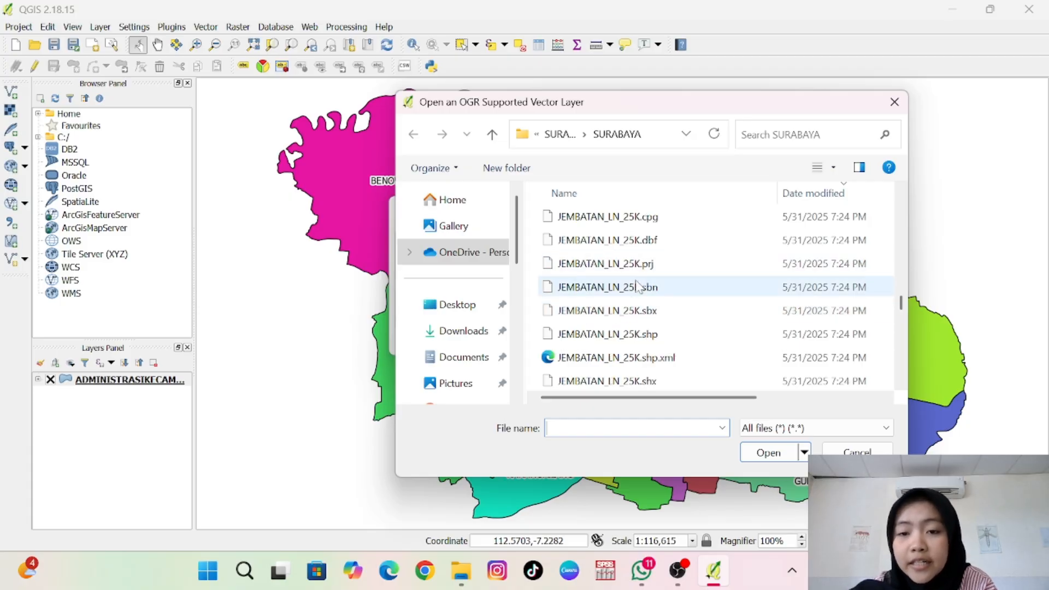
left_click(626, 335)
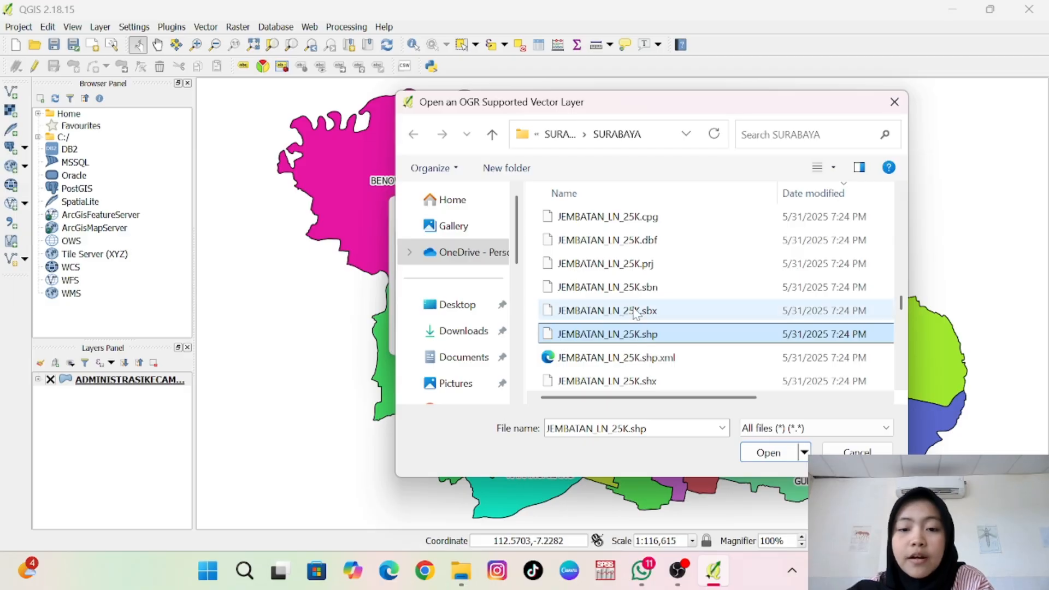
scroll(635, 313, "up", 3)
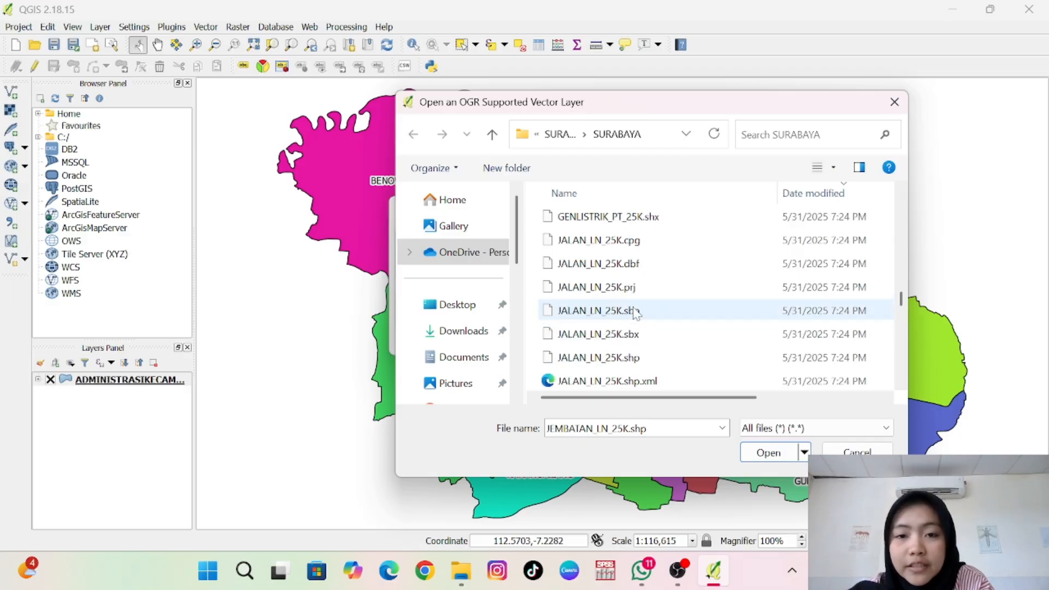
left_click(607, 359)
left_click(607, 358)
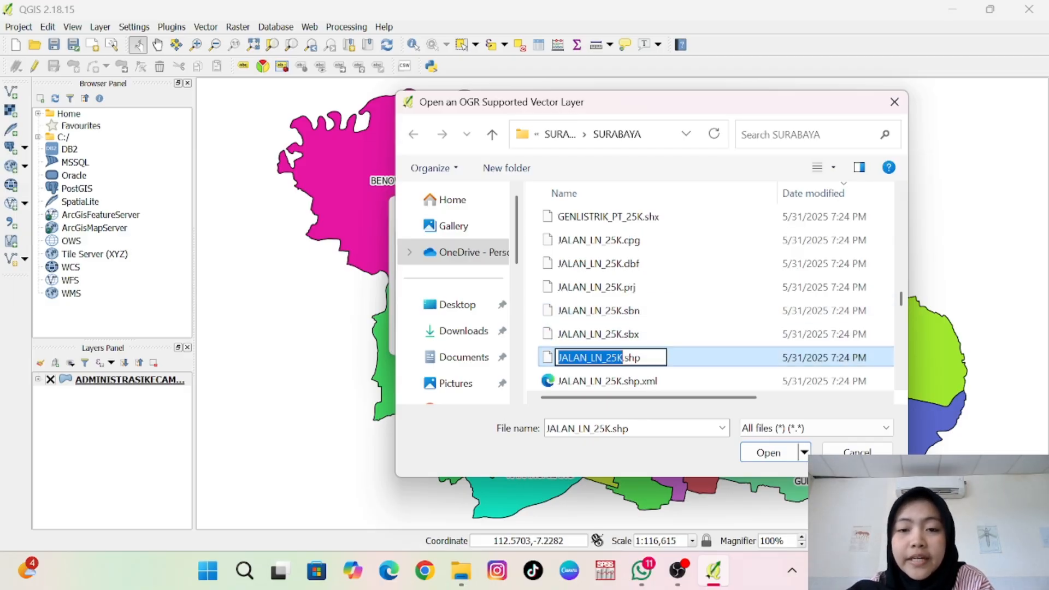
left_click(643, 358)
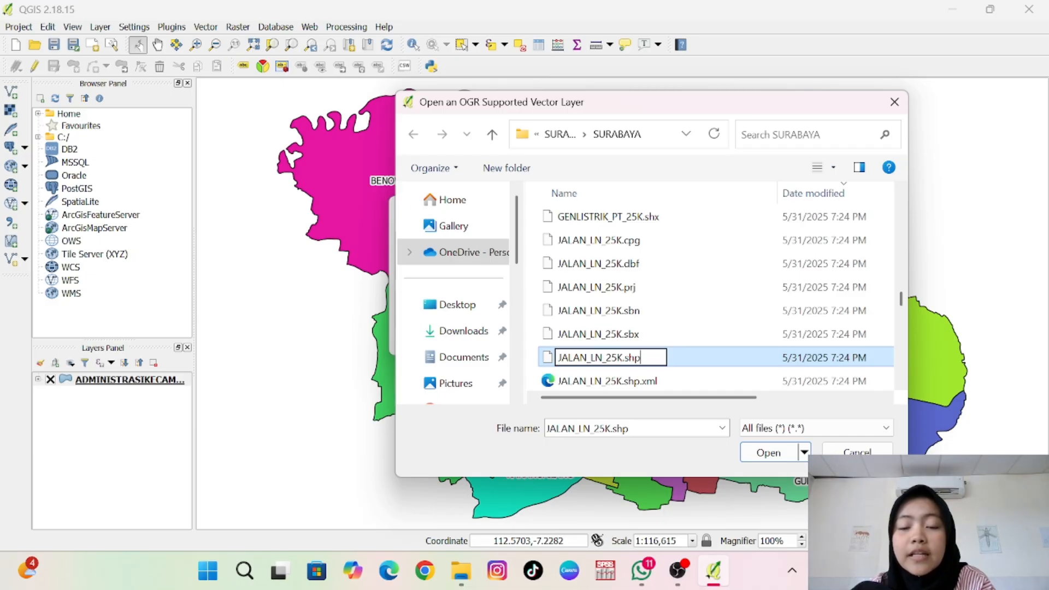
left_click(764, 466)
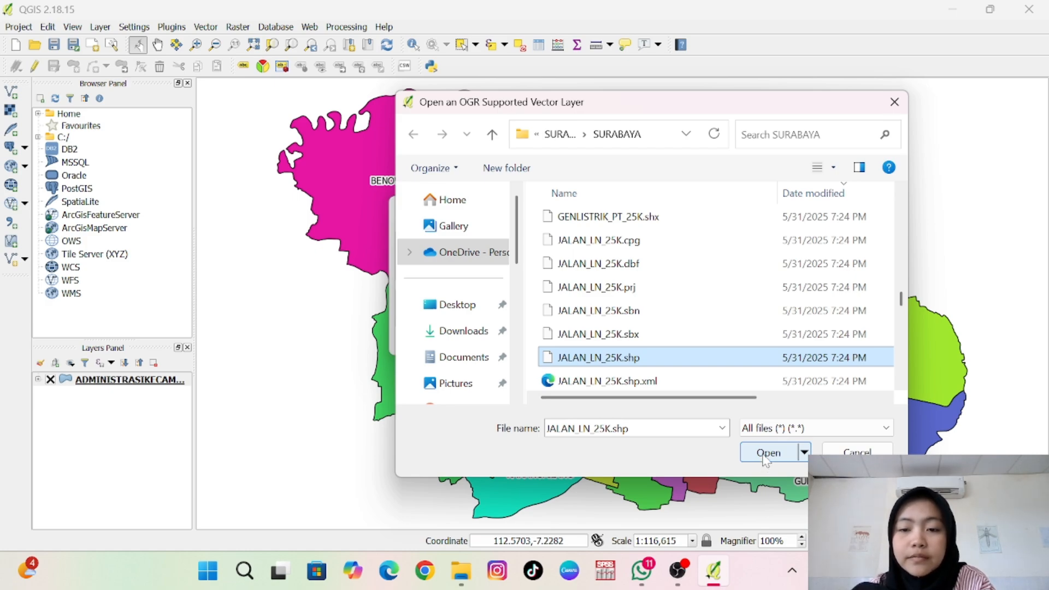
left_click(764, 454)
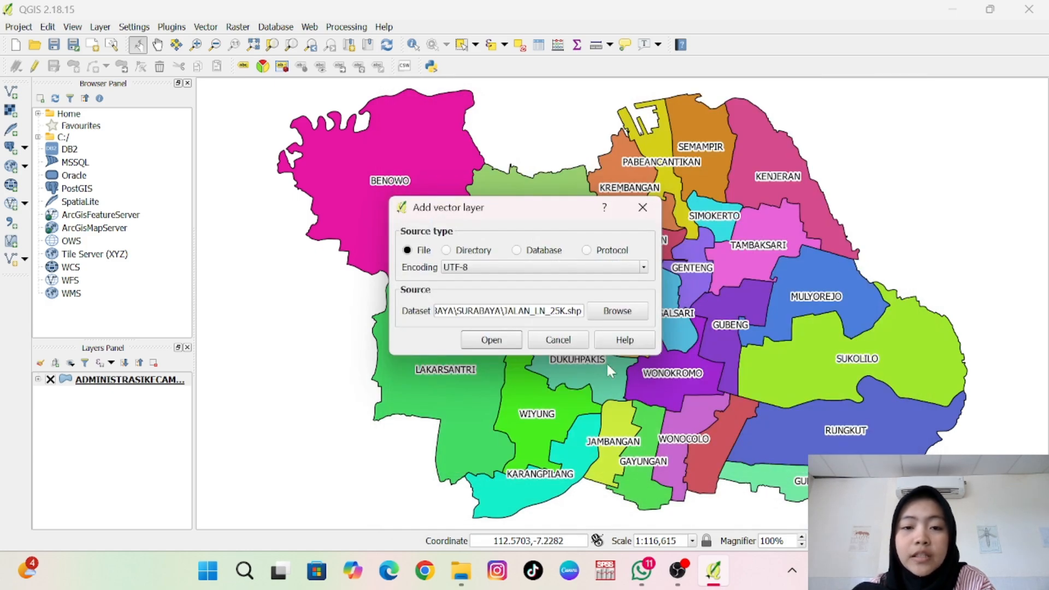
left_click(482, 339)
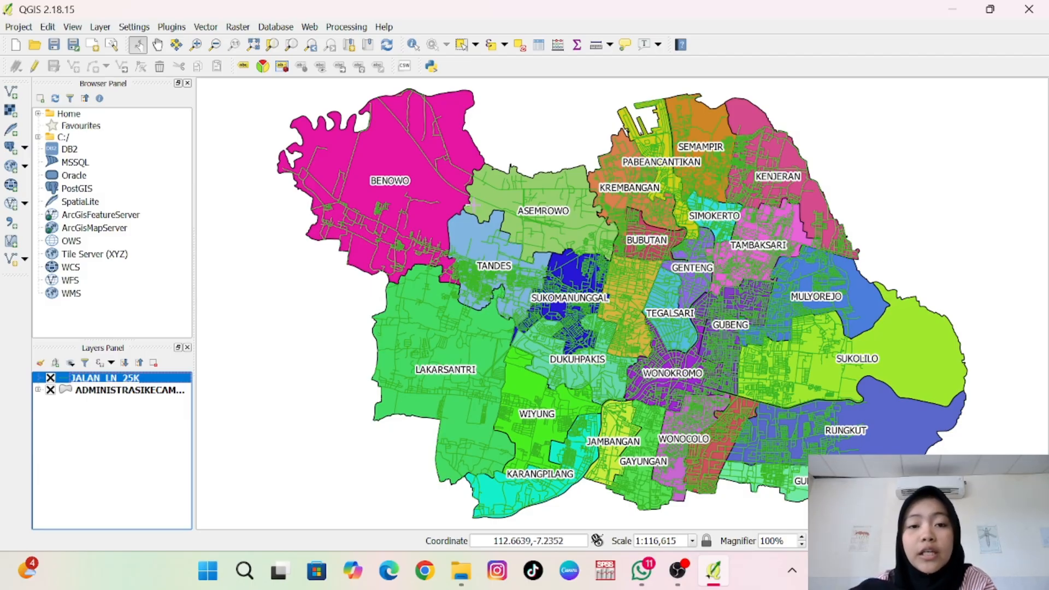
- Create a new print composer titled PETA KOTA SUARABAYAA
left_click(18, 27)
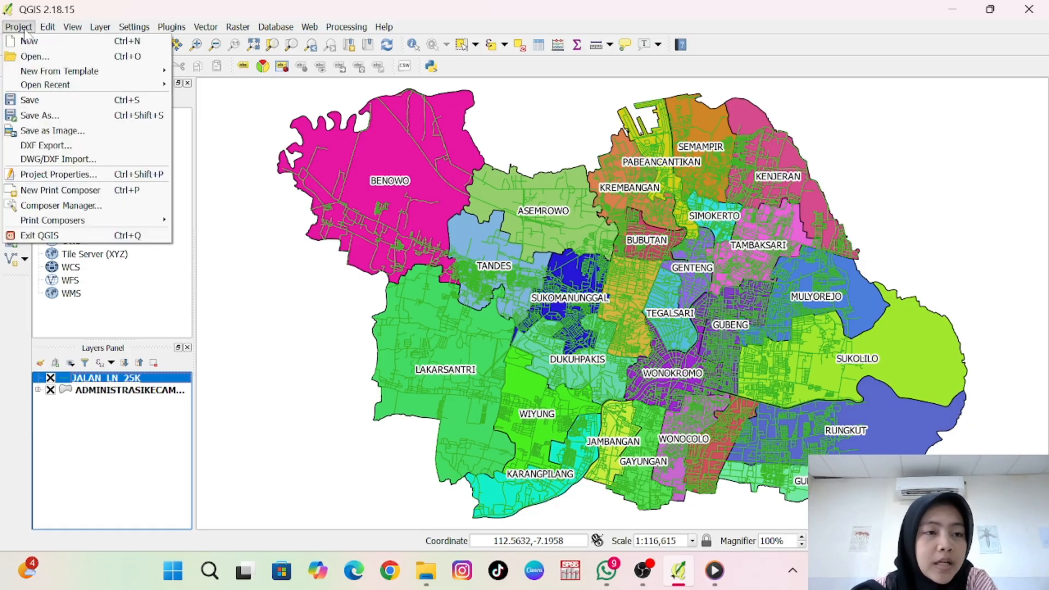
left_click(43, 190)
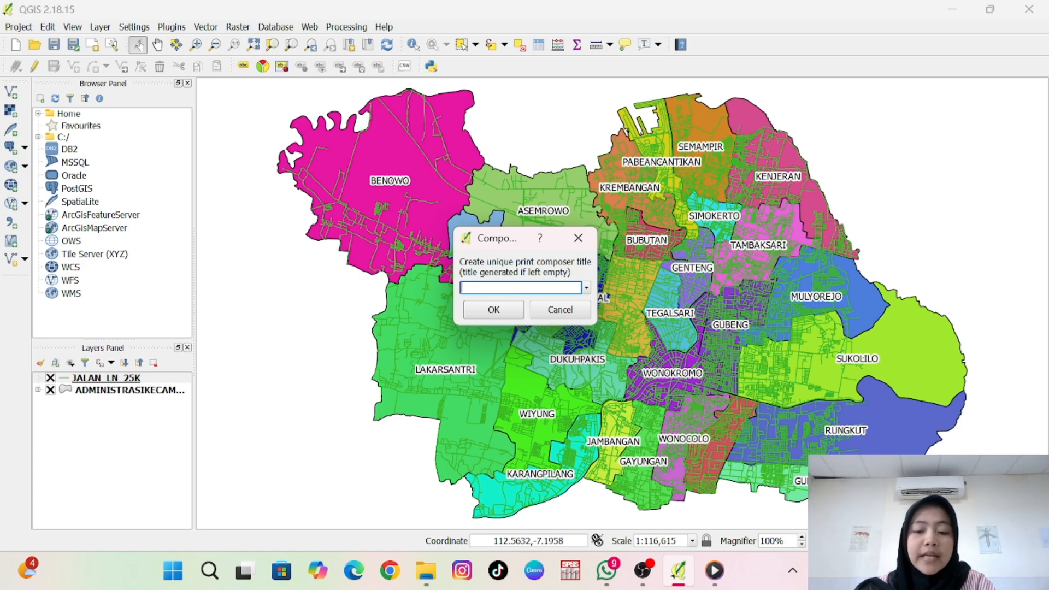
type("PETA KO")
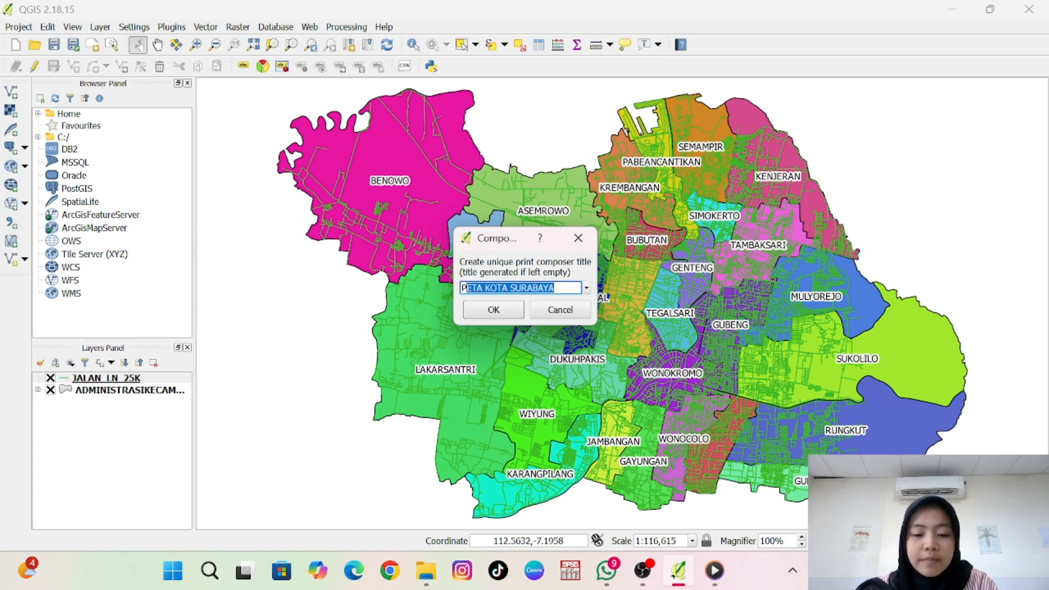
type("TA SUARAB")
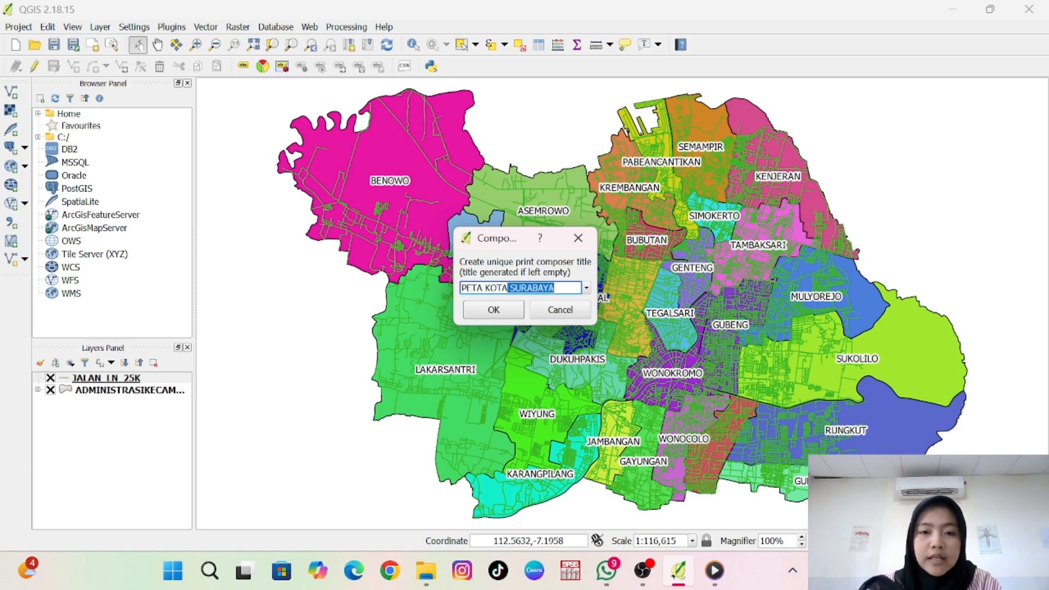
type("AT")
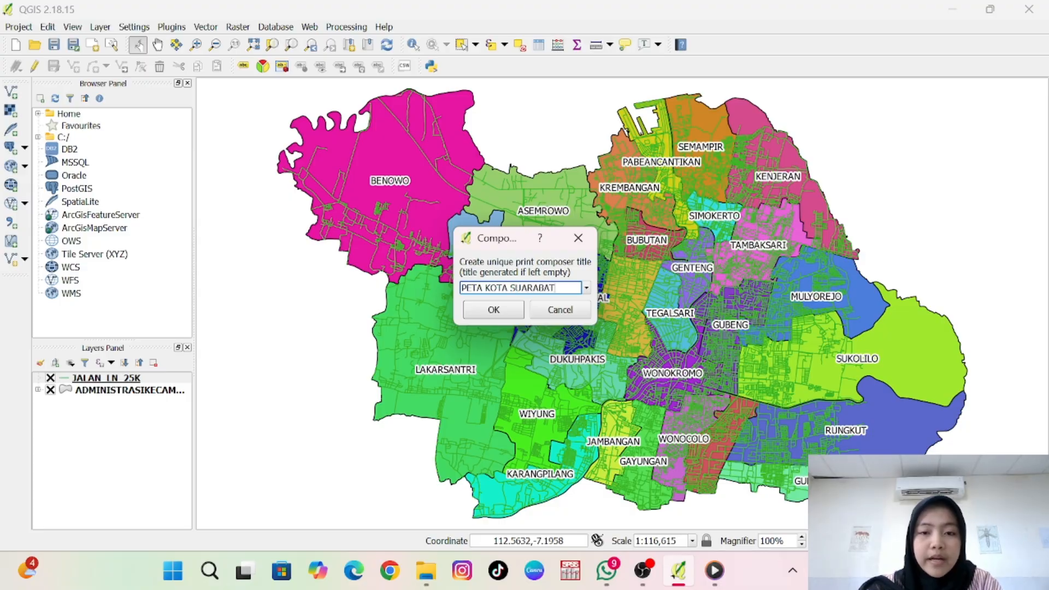
key("BackSpace")
type("YA")
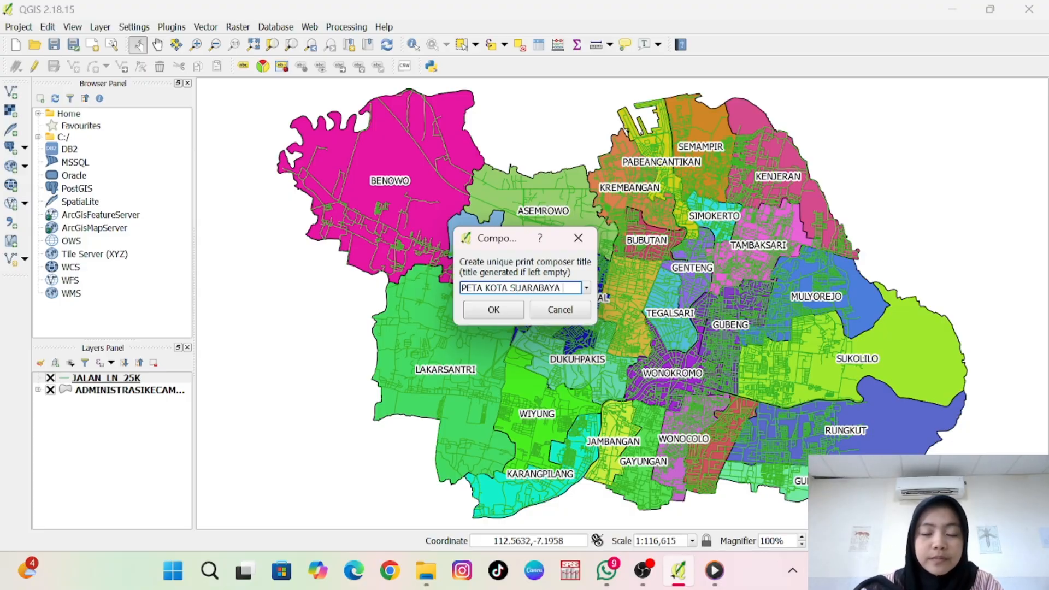
type("A")
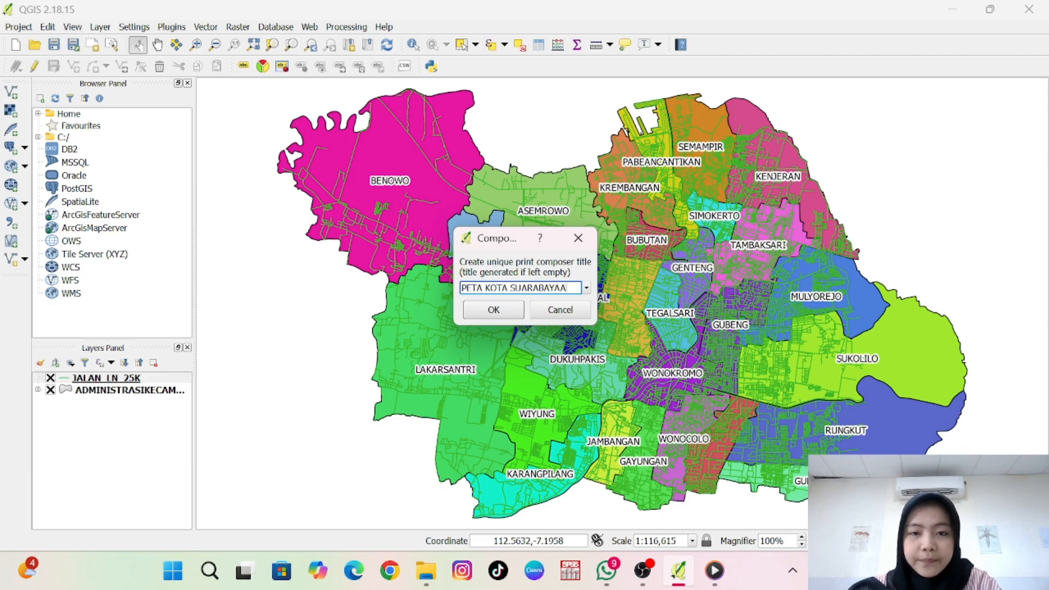
left_click(493, 310)
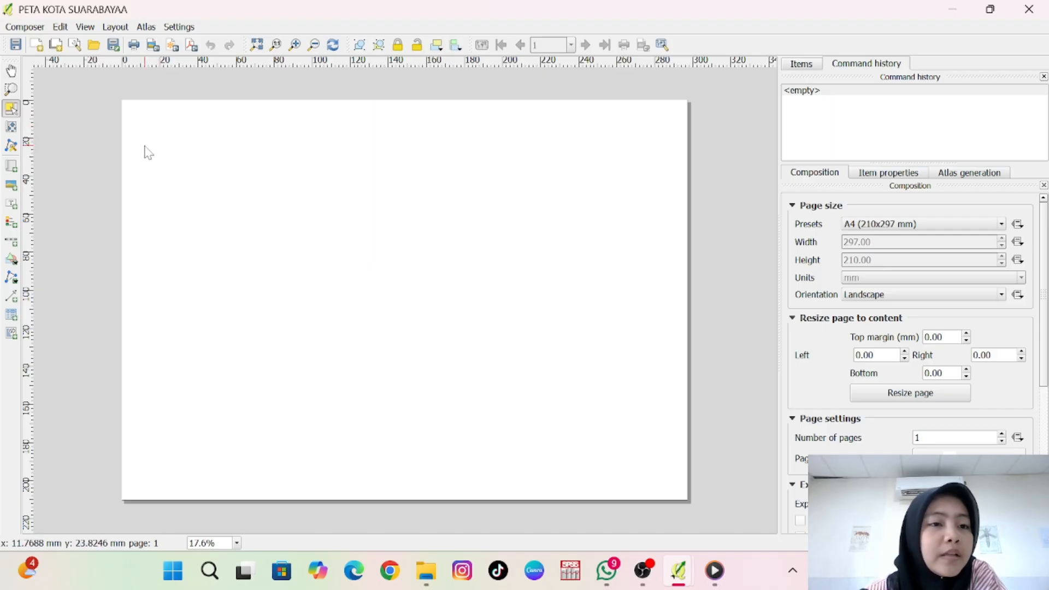
- Add a map to the blank A4 page in a frame about 180 mm wide and 190 mm high, near the page's left edge
left_click(16, 170)
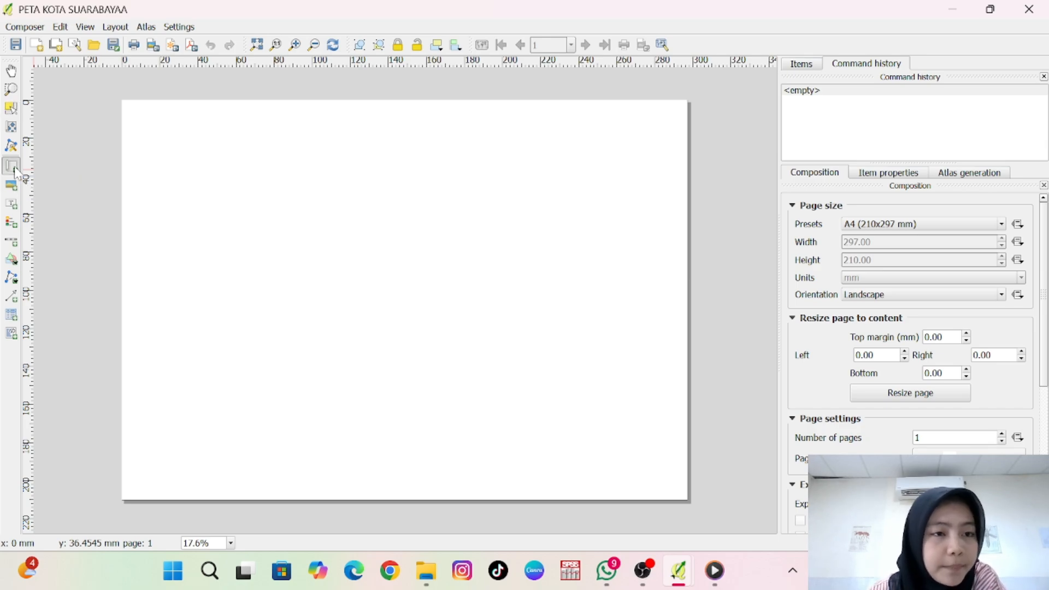
left_click_drag(141, 115, 486, 480)
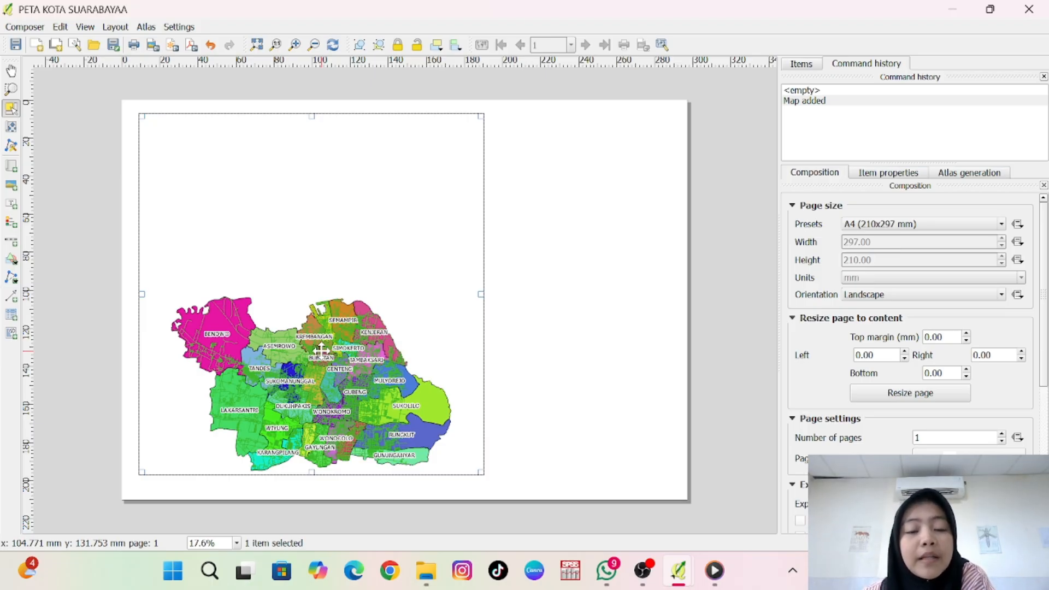
- Move the map content upward inside its frame so the city sits about vertically centred
left_click(12, 128)
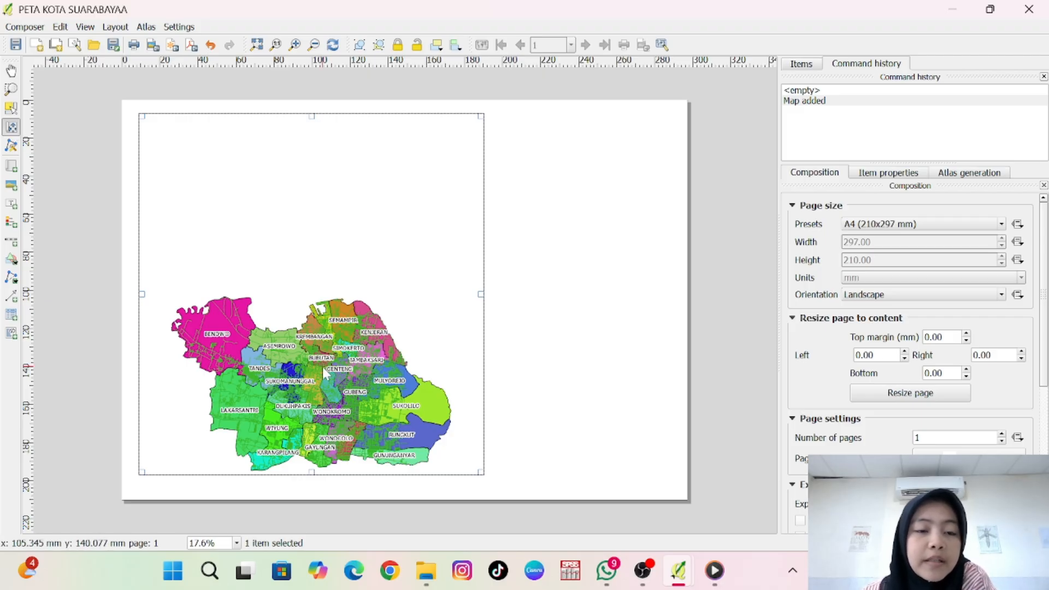
left_click_drag(324, 375, 326, 285)
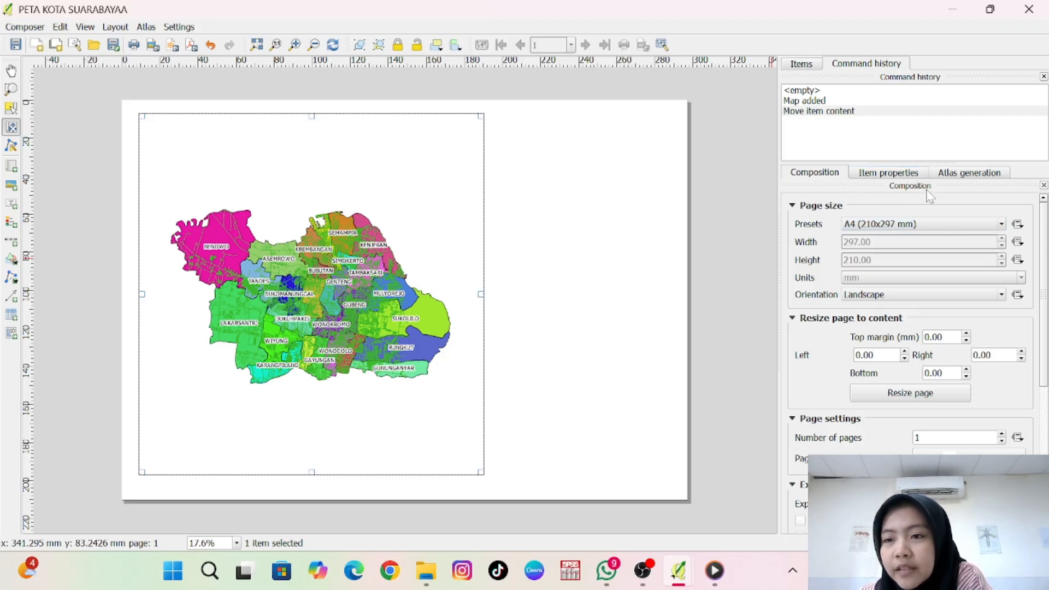
scroll(929, 196, "down", 6)
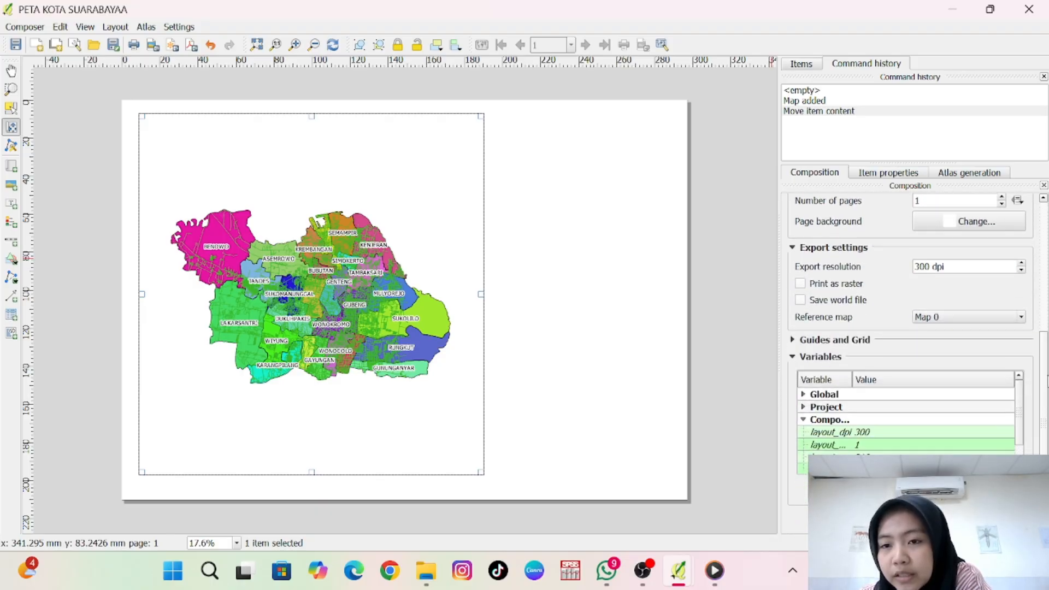
scroll(1030, 241, "up", 6)
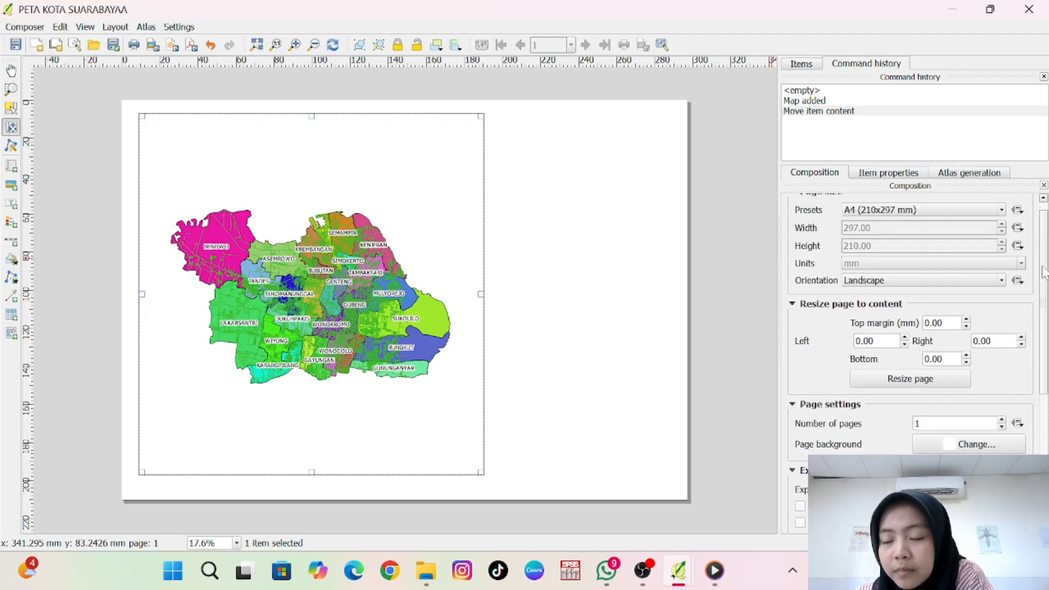
scroll(1044, 272, "up", 1)
left_click(793, 207)
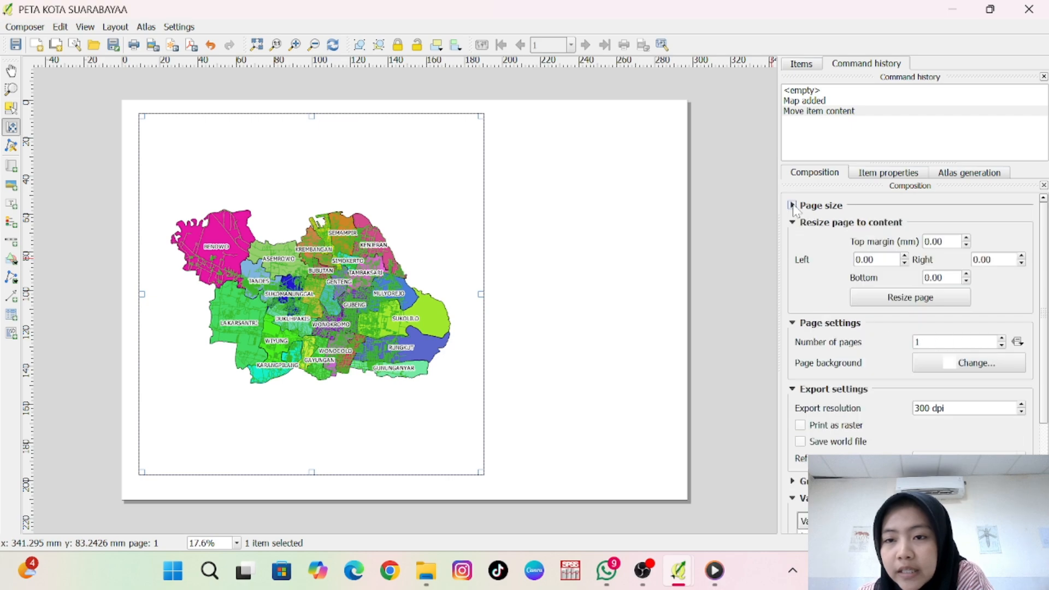
- Add a new grid to the map item on the page
left_click(870, 175)
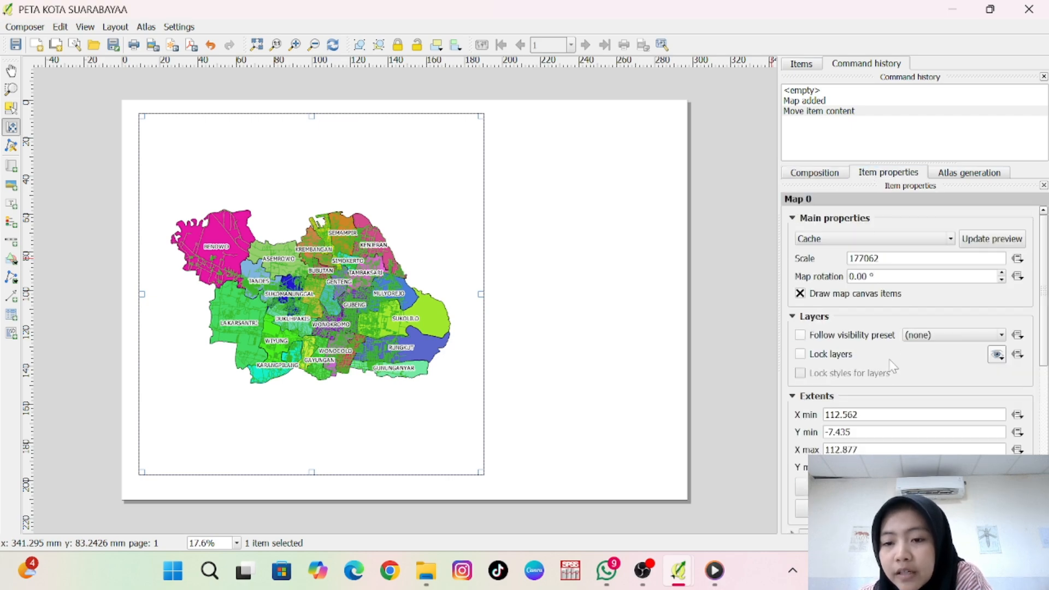
left_click_drag(1046, 241, 1047, 388)
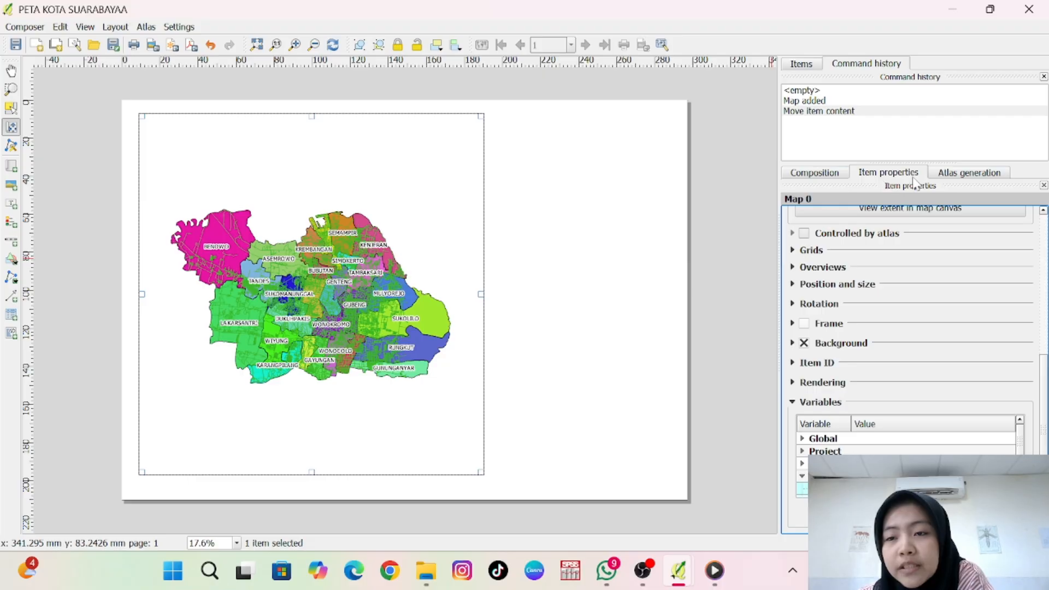
left_click(792, 250)
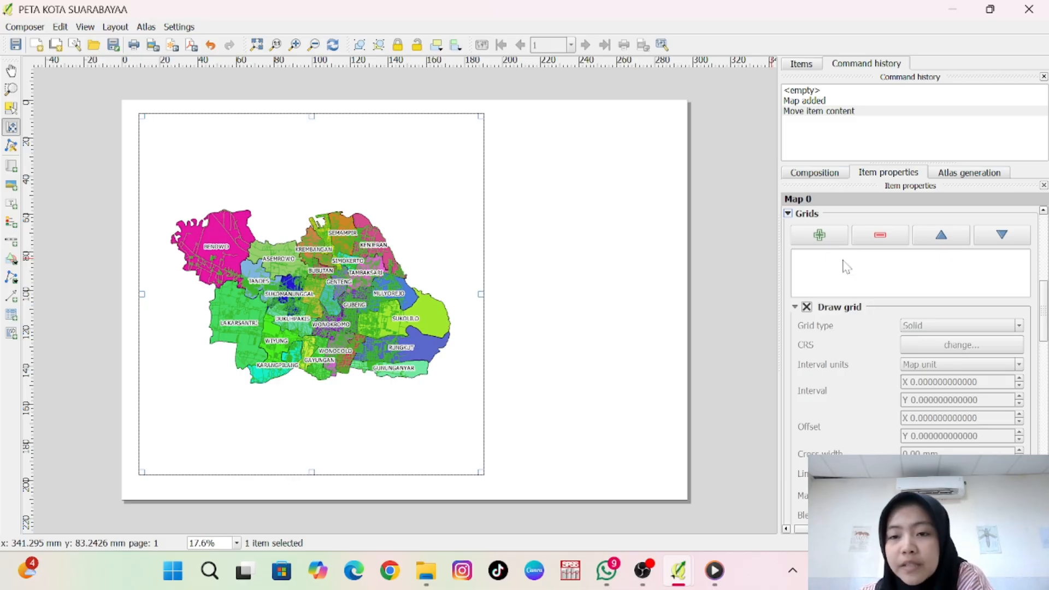
left_click(810, 244)
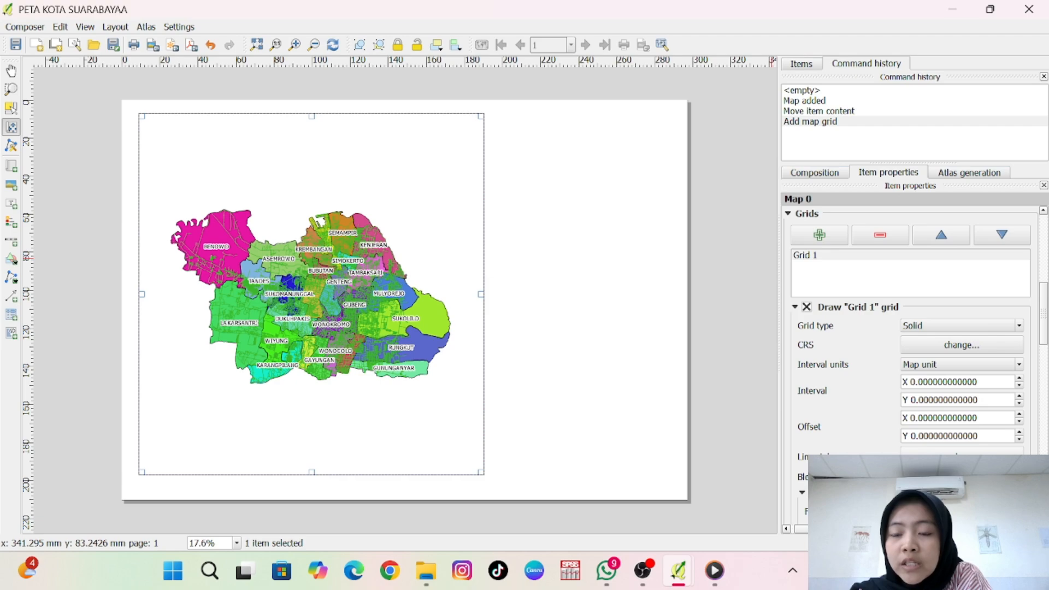
- Set the grid's interval to 0.1 map units in X and Y, and its offset to 0.1 in X and Y
left_click(919, 382)
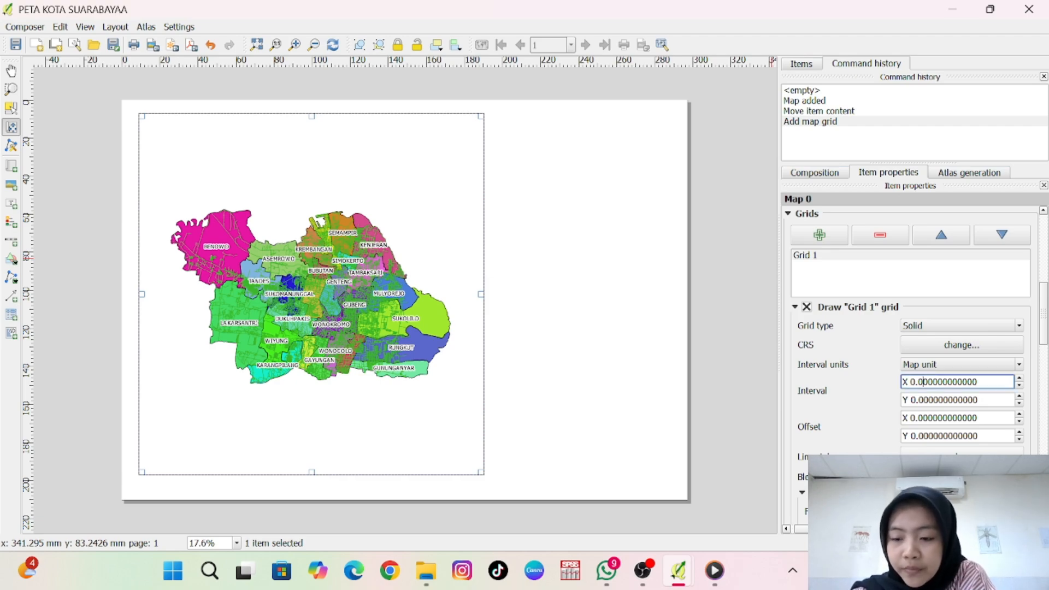
type("1")
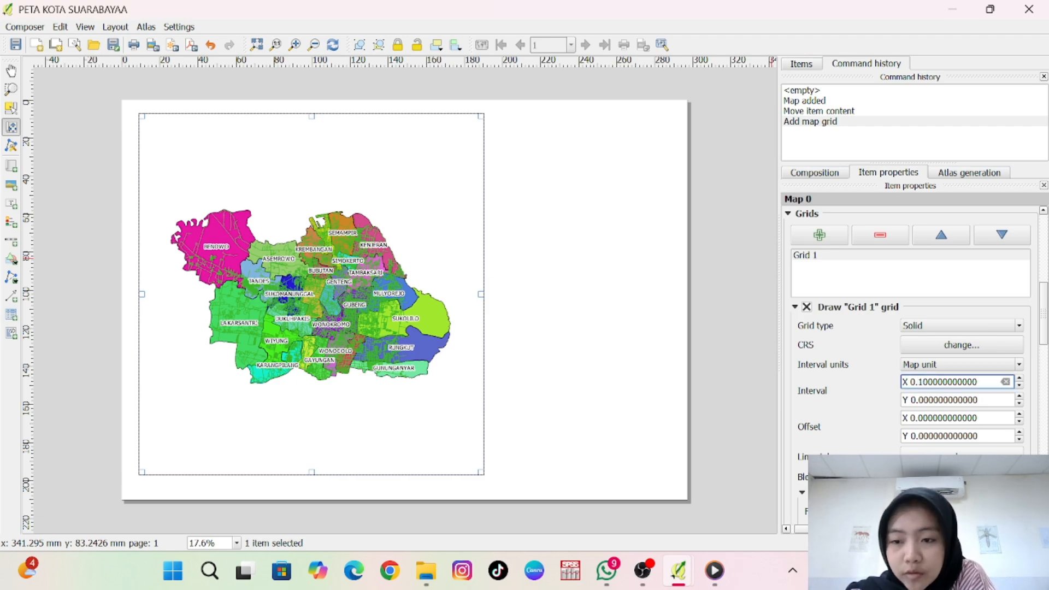
key("Tab")
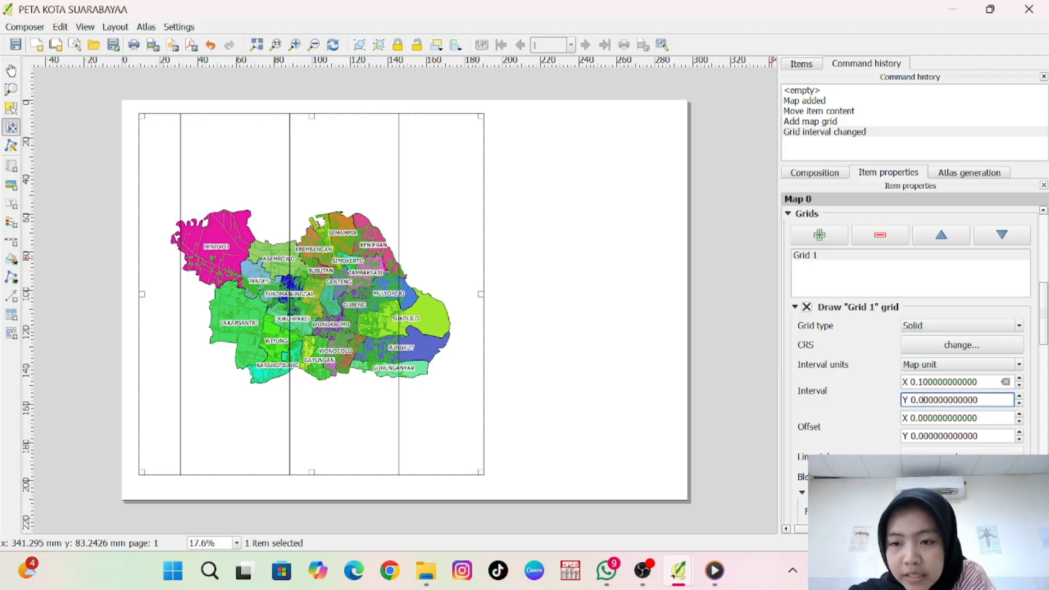
type("1")
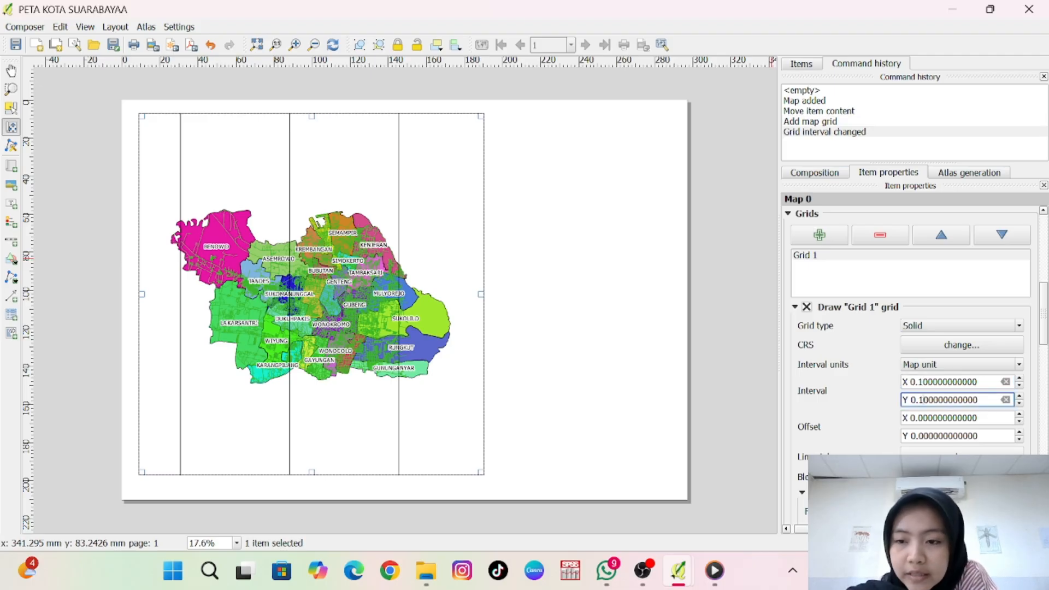
key("Tab")
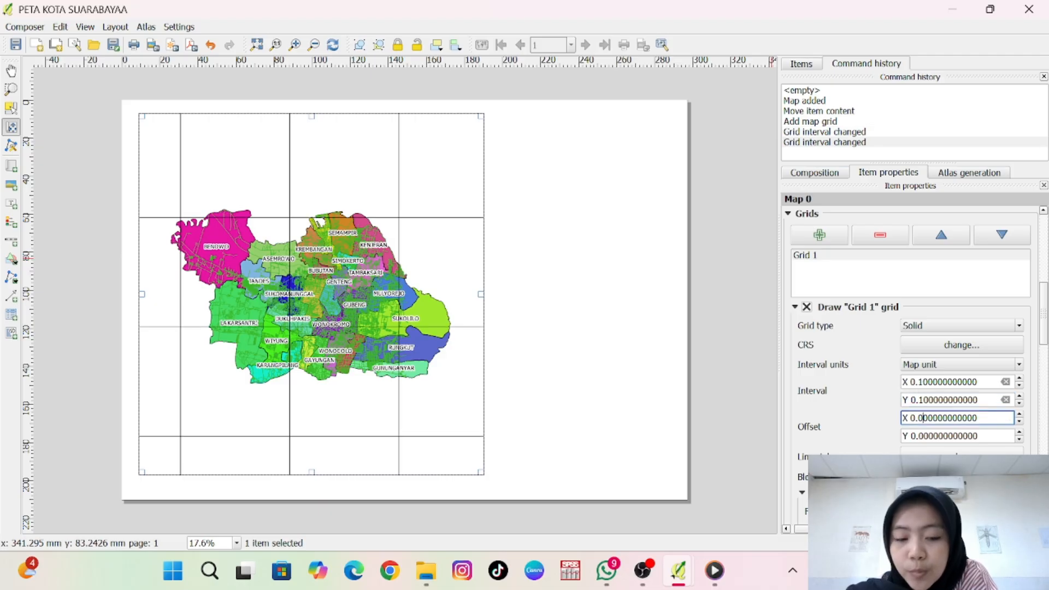
type("1")
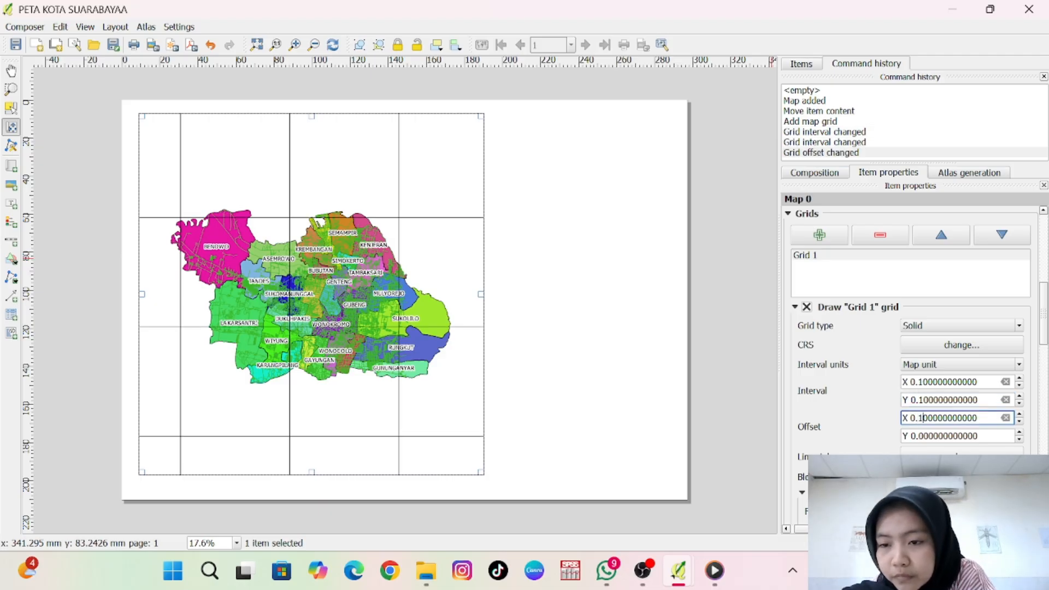
key("Tab")
type("1")
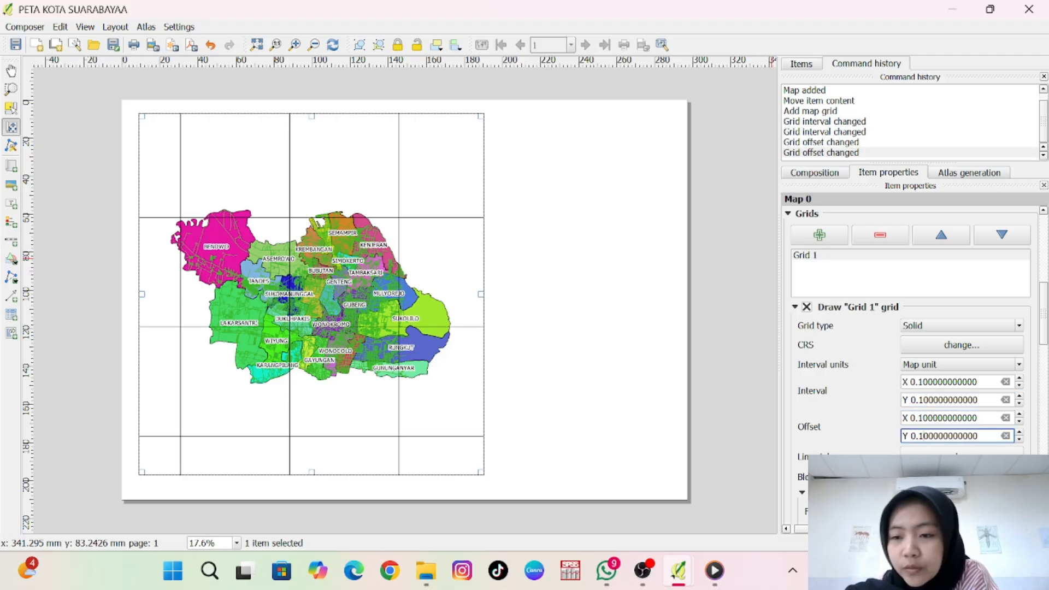
- Assign the WGS 84 (EPSG:4326) coordinate reference system to the grid
left_click(1000, 349)
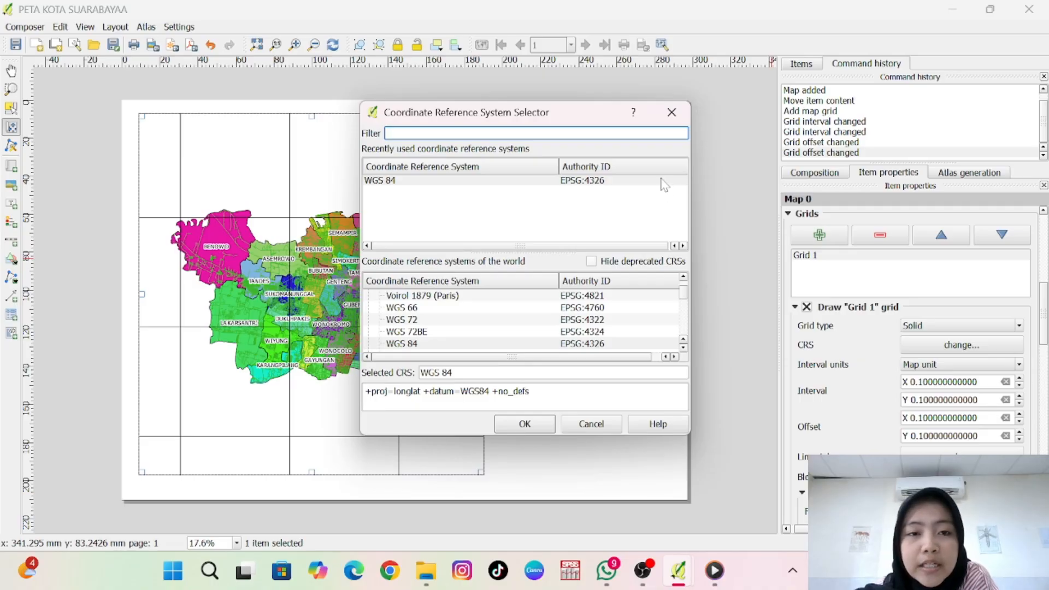
left_click(663, 181)
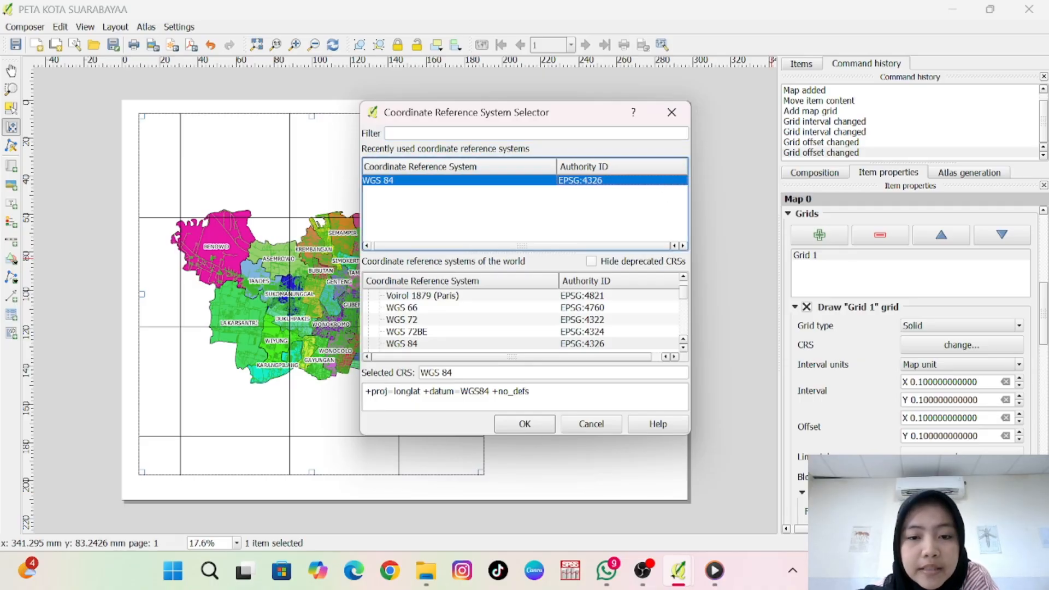
left_click(524, 424)
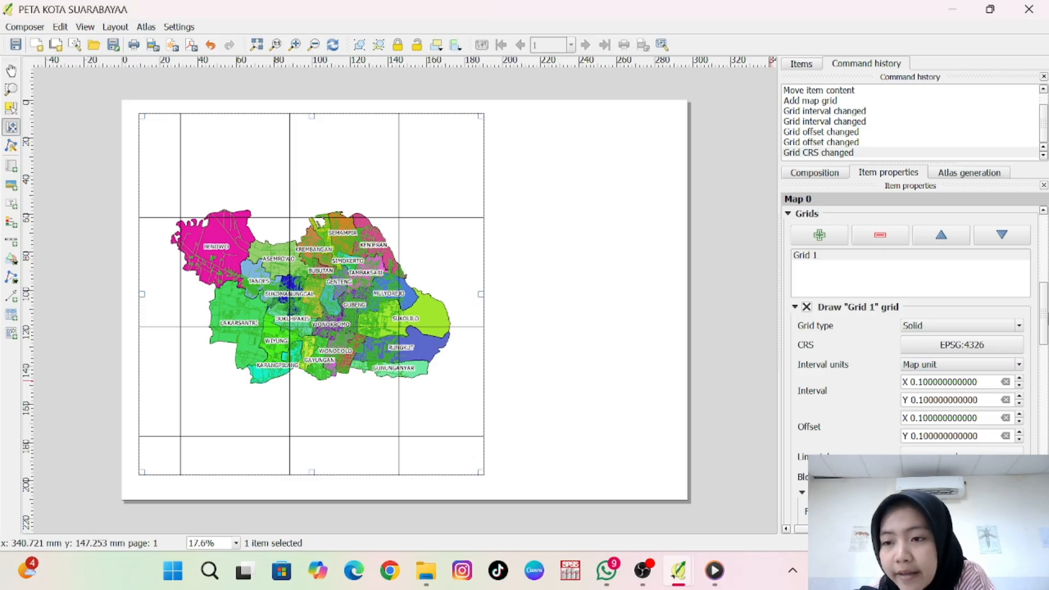
- Give the map grid a Zebra style frame
scroll(1046, 316, "down", 5)
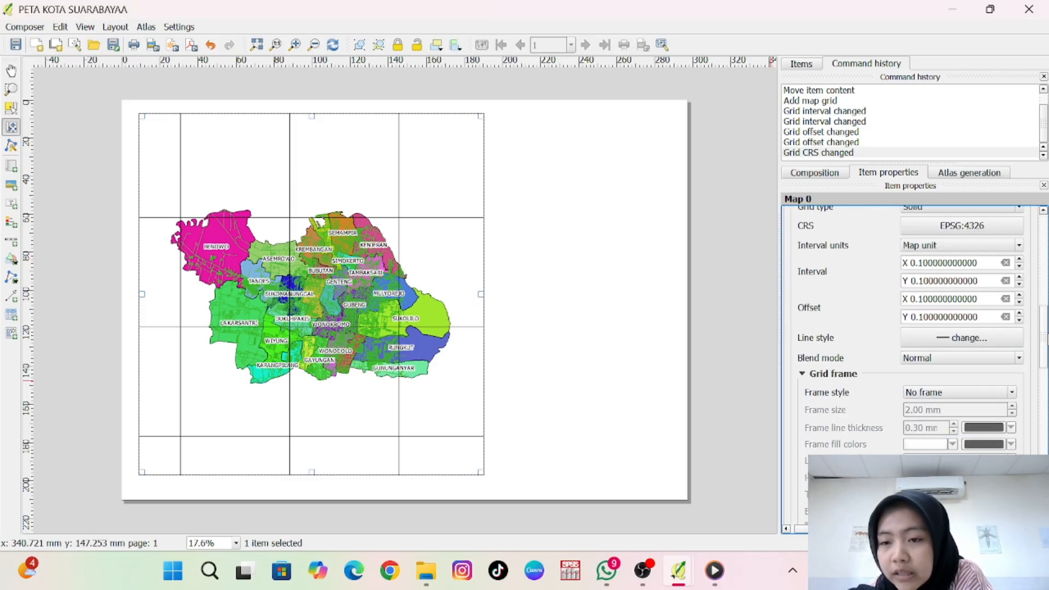
scroll(962, 328, "down", 1)
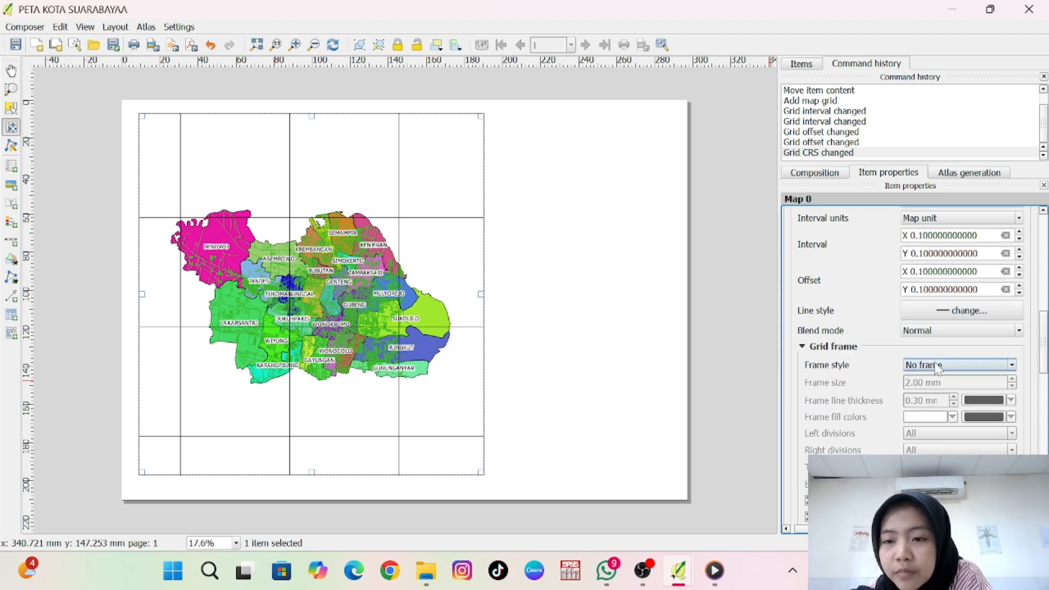
left_click(1012, 366)
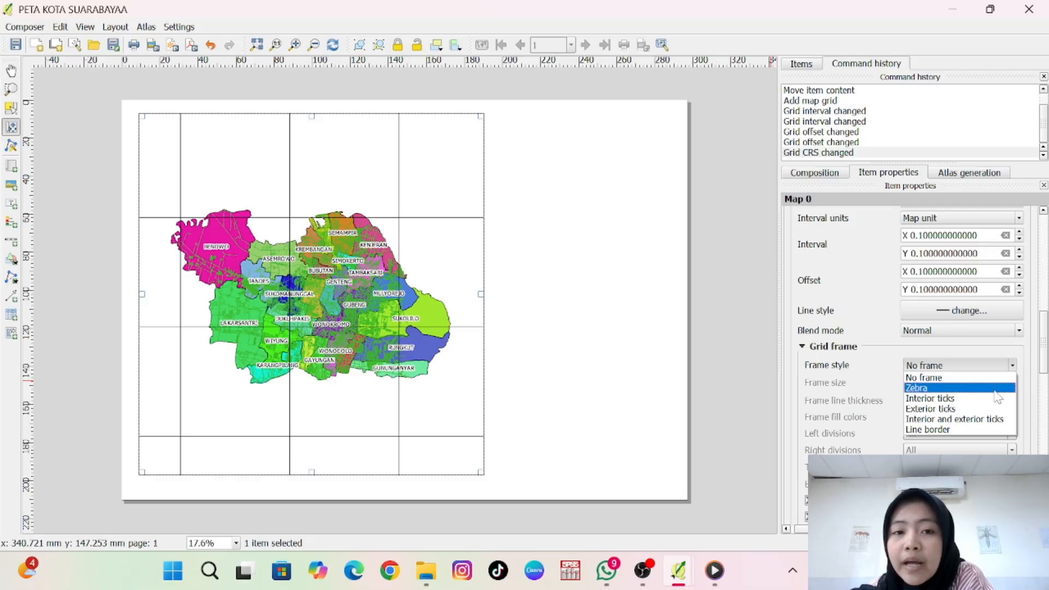
left_click(998, 389)
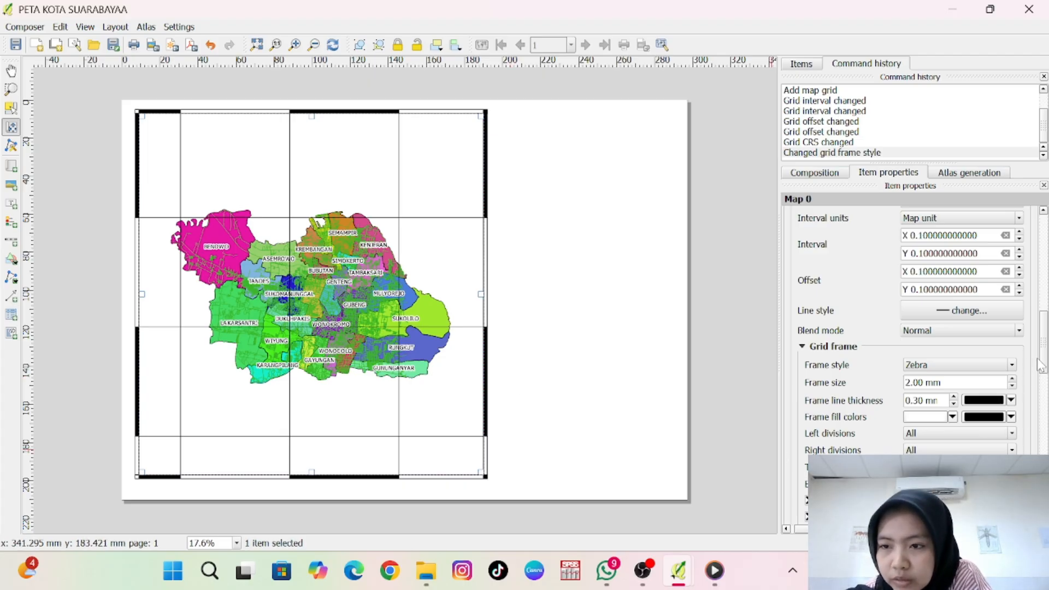
- Turn on the grid's coordinate labels and orient those on the map's left and right sides as Vertical ascending
left_click_drag(1042, 366, 1034, 414)
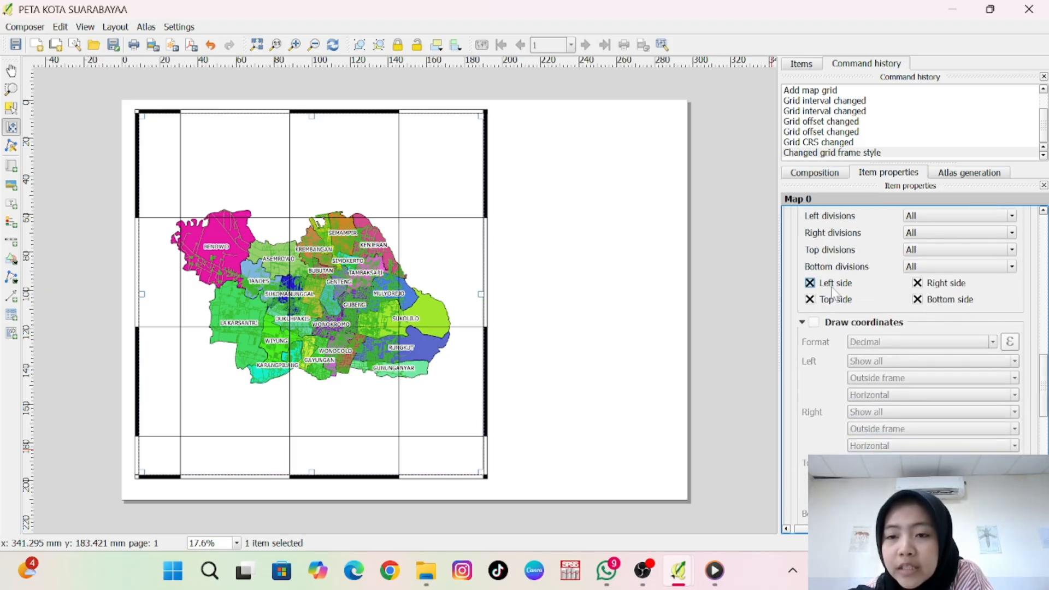
left_click(815, 323)
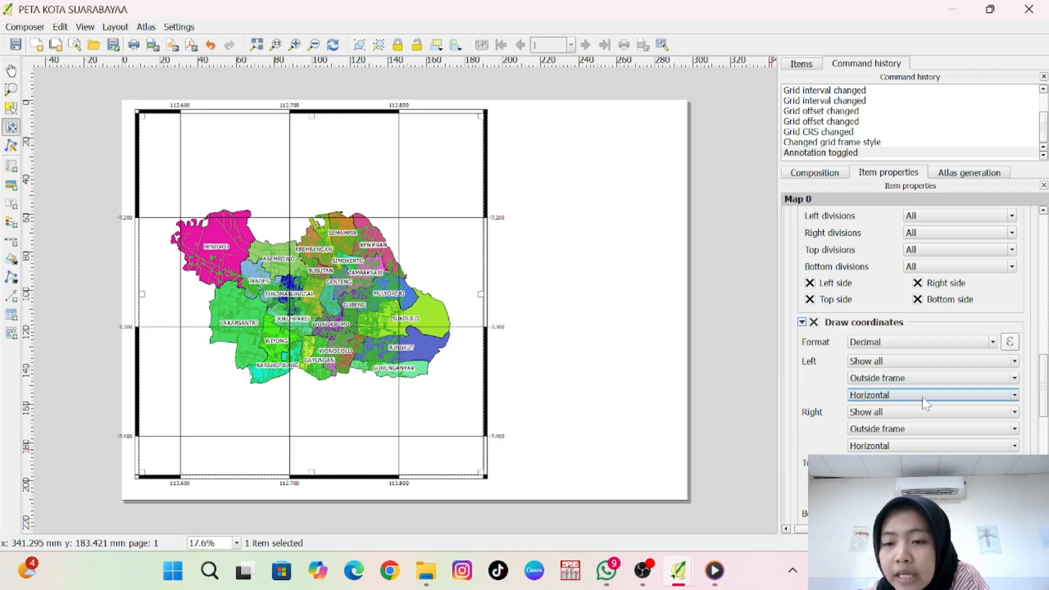
left_click(1014, 396)
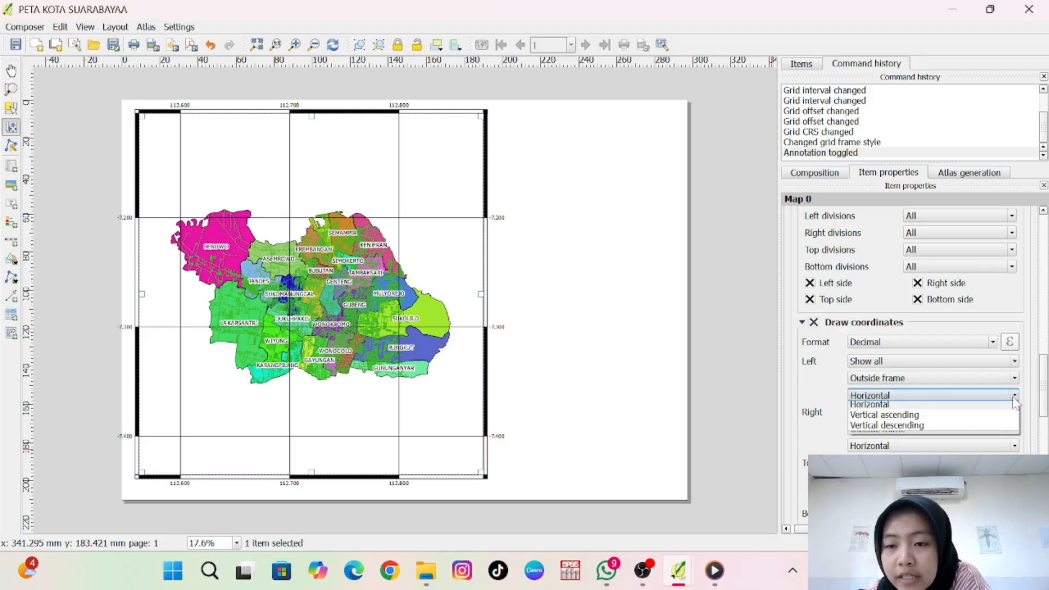
left_click(994, 420)
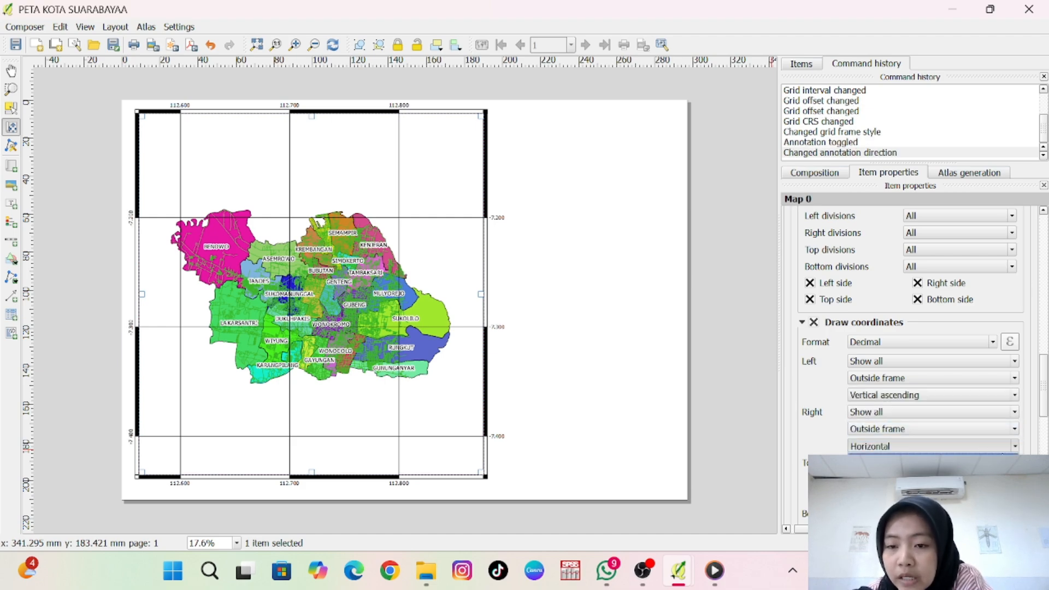
scroll(1015, 446, "down", 1)
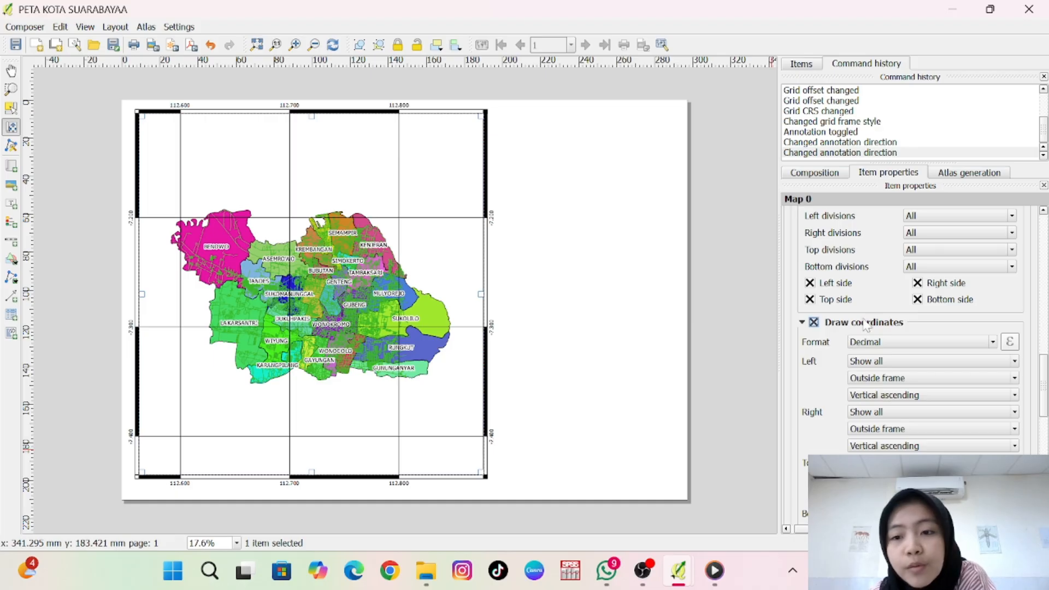
- Set the format of the grid coordinates to Degree, minute, second with suffix
left_click(994, 344)
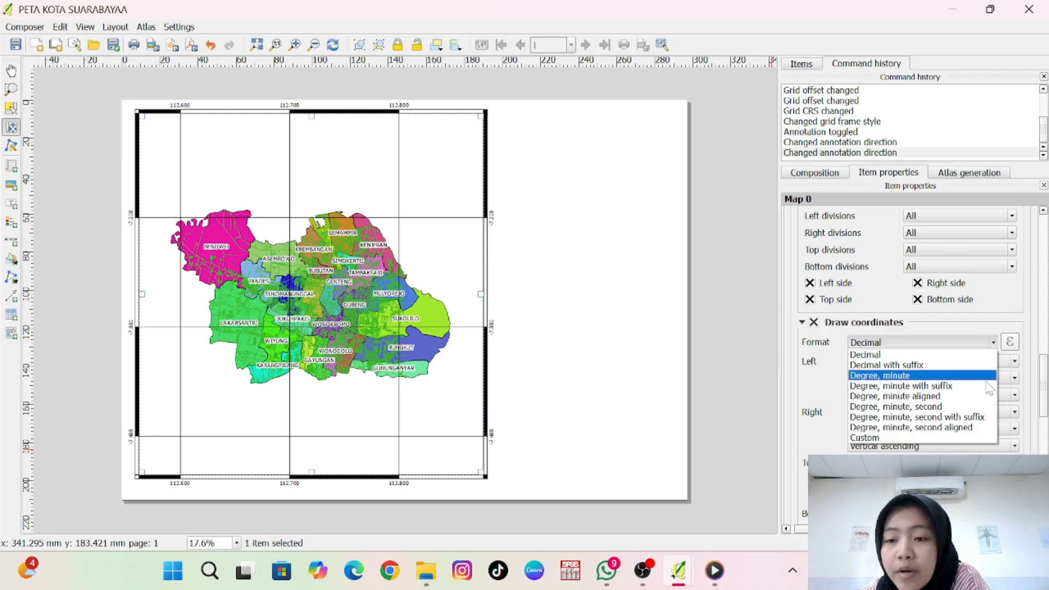
left_click(972, 418)
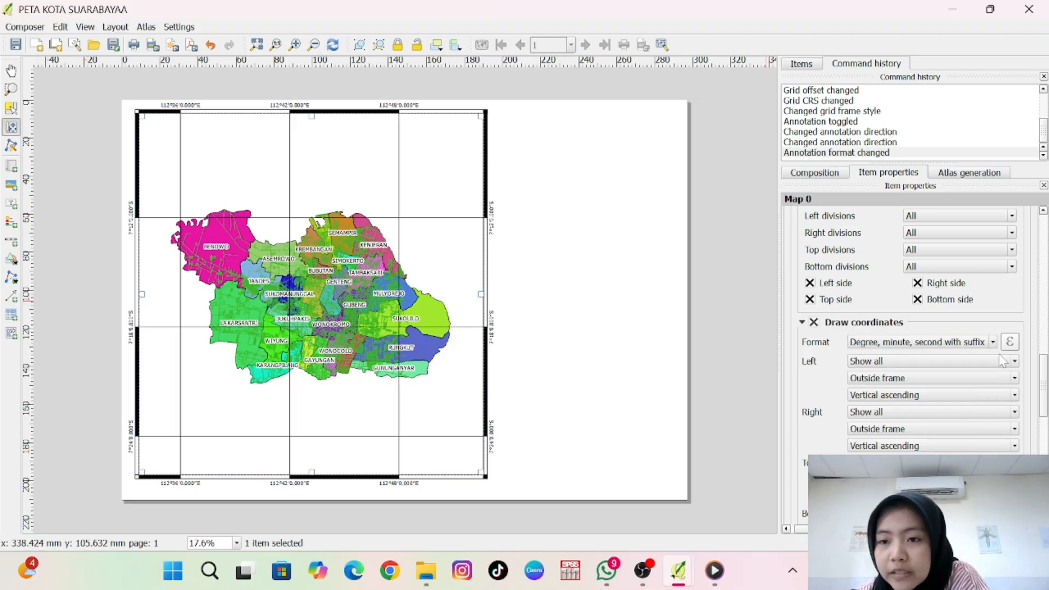
scroll(1041, 383, "down", 5)
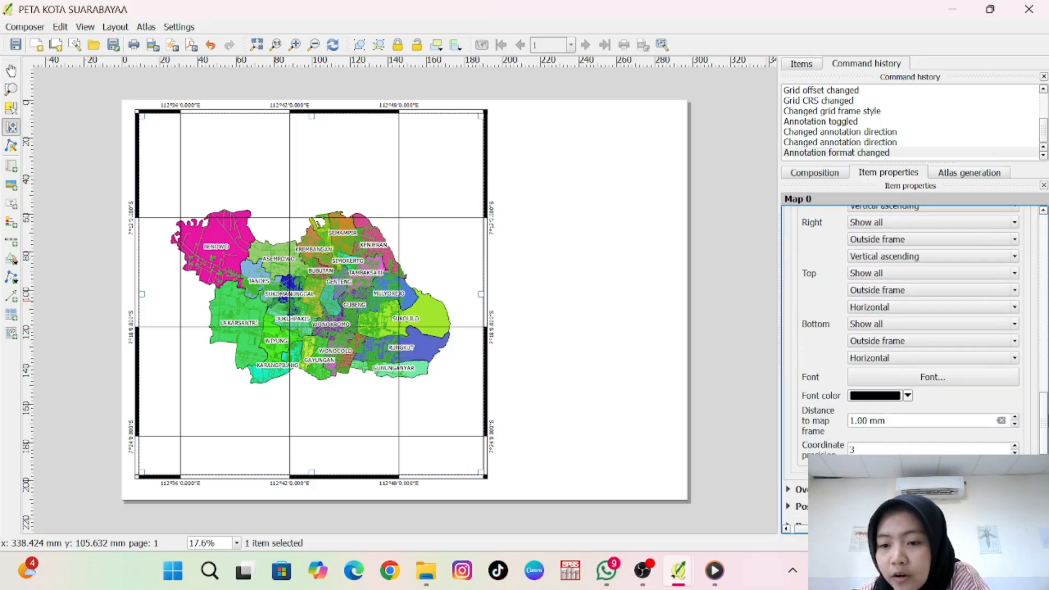
scroll(907, 328, "down", 4)
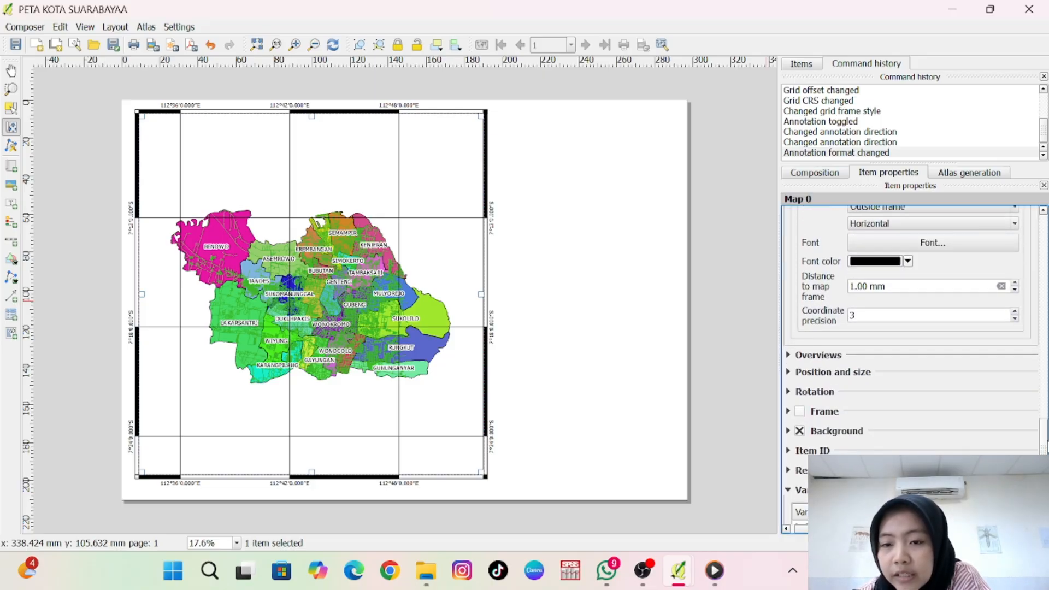
left_click(789, 372)
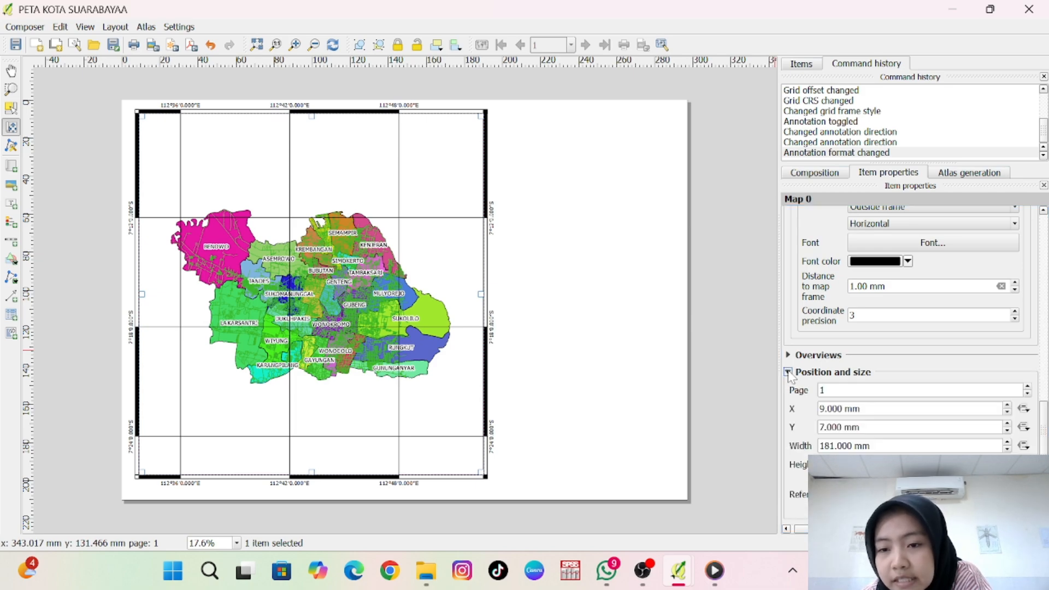
left_click(788, 372)
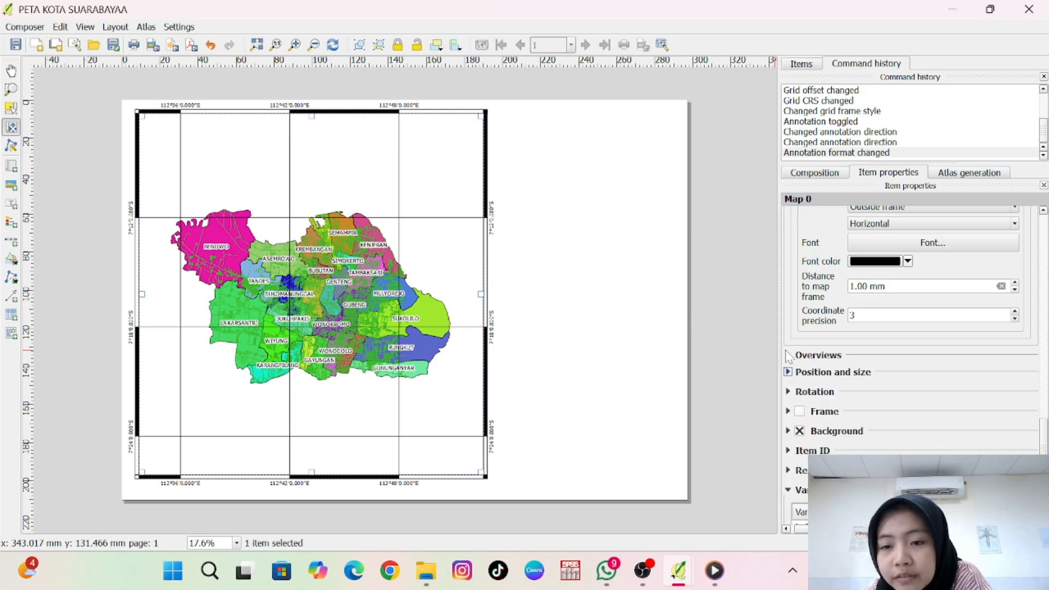
left_click(789, 355)
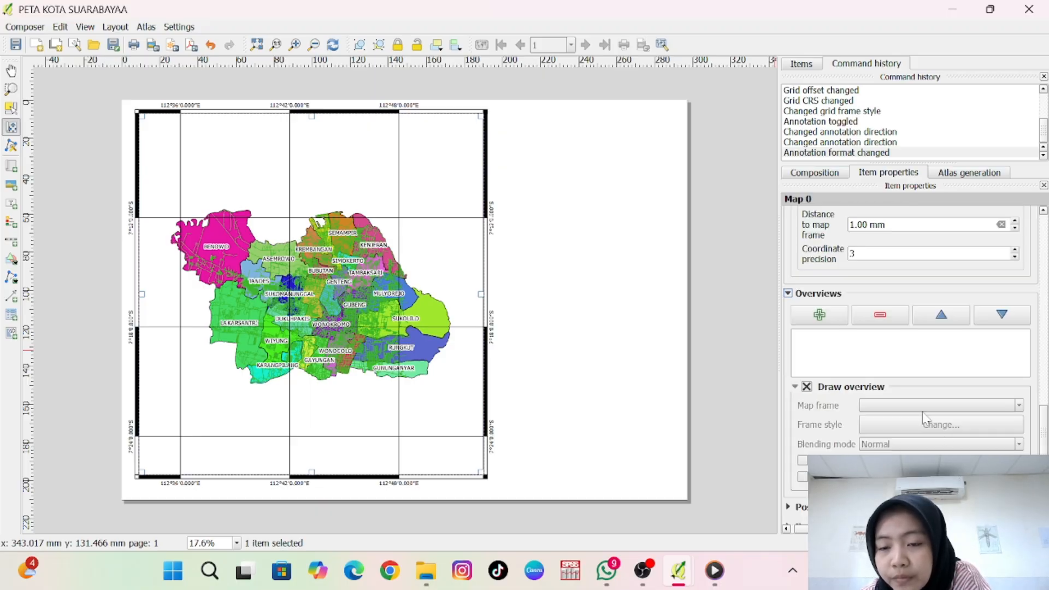
- Check the line style settings of the map grid's simple line symbol
left_click(788, 294)
scroll(1045, 355, "up", 10)
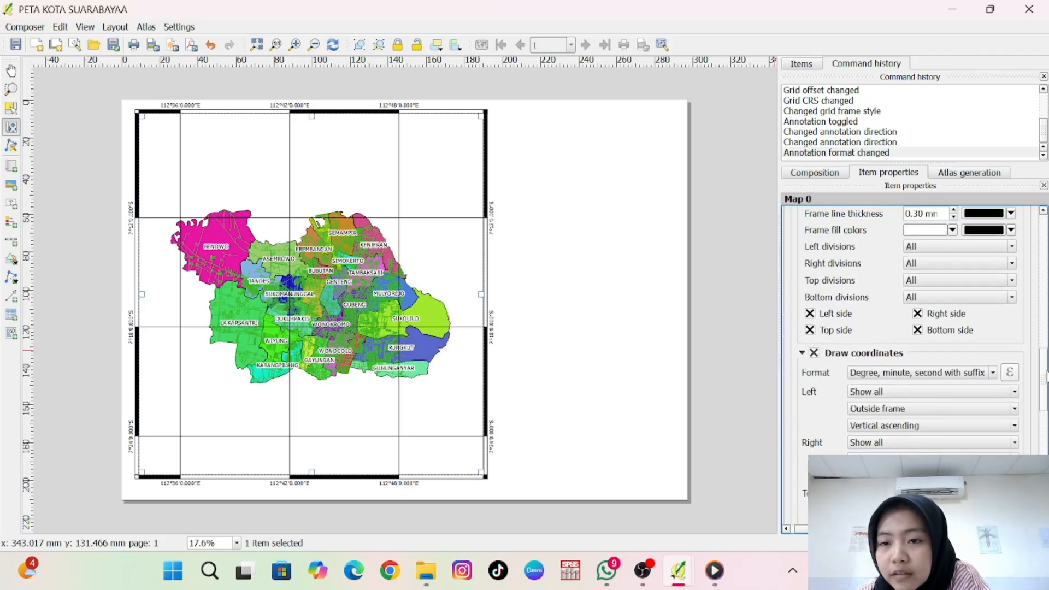
scroll(1045, 356, "up", 5)
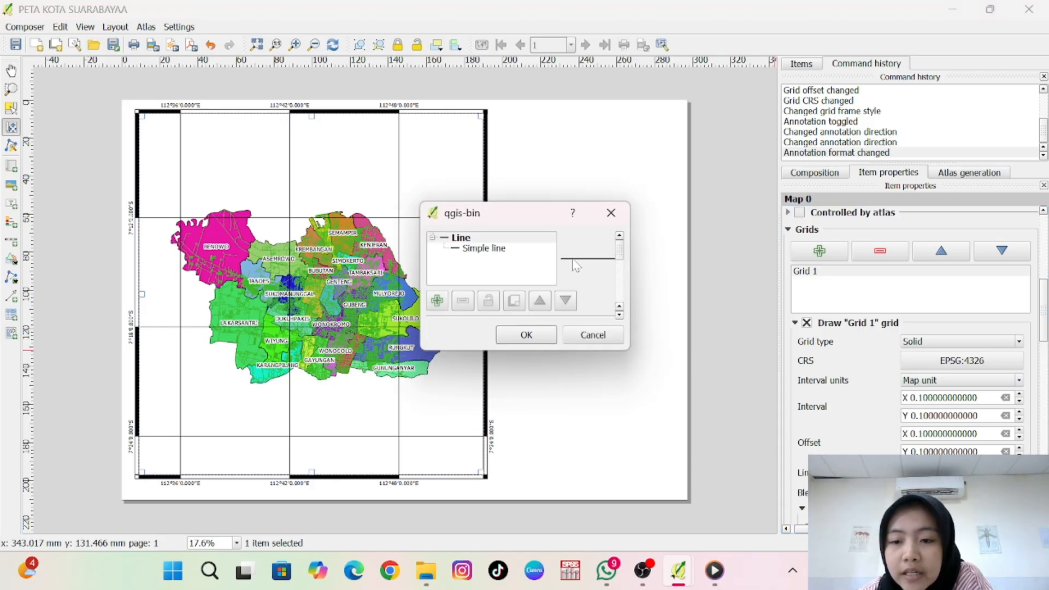
left_click(482, 249)
left_click(523, 342)
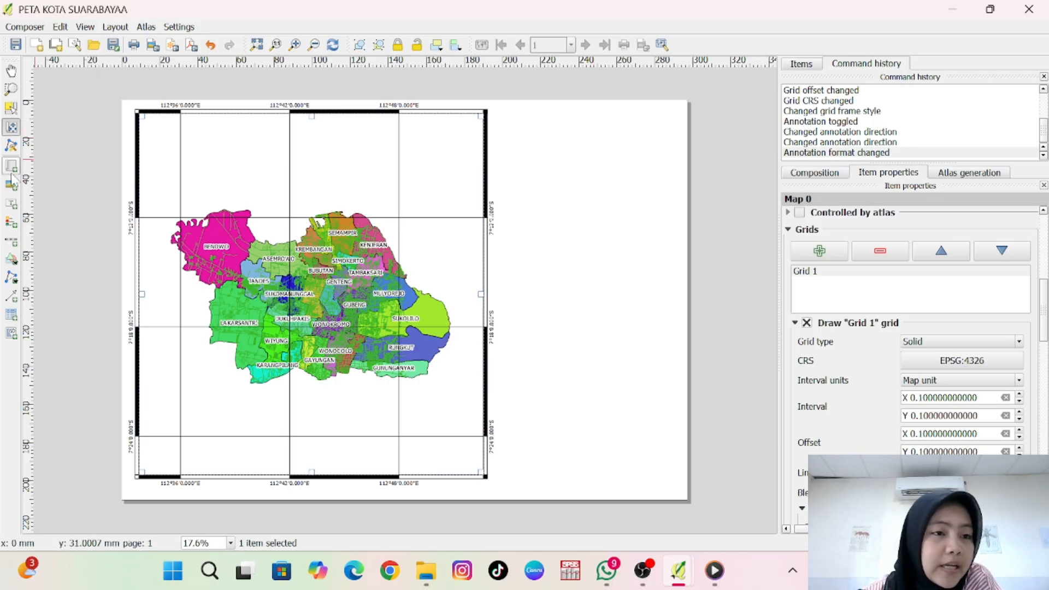
- Add a wide rectangle in the empty page area beside the upper right of the map
left_click(12, 262)
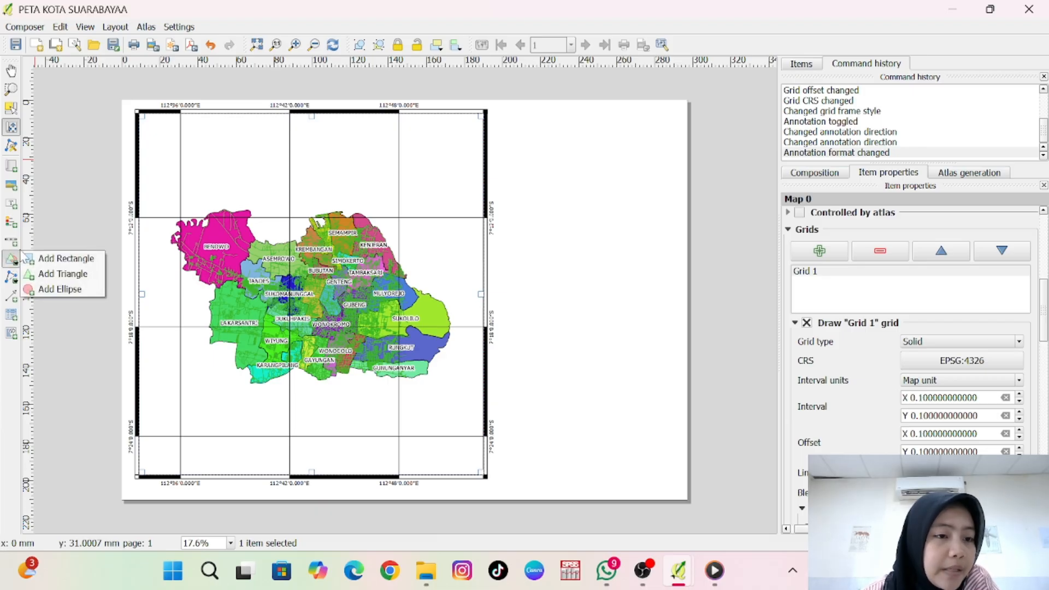
left_click(46, 262)
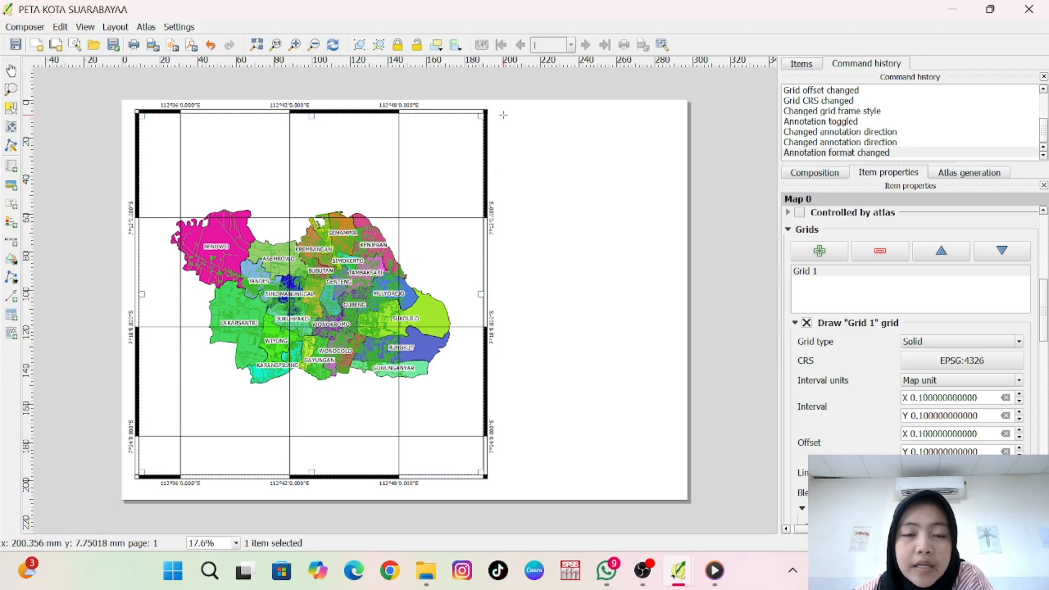
left_click_drag(503, 115, 643, 157)
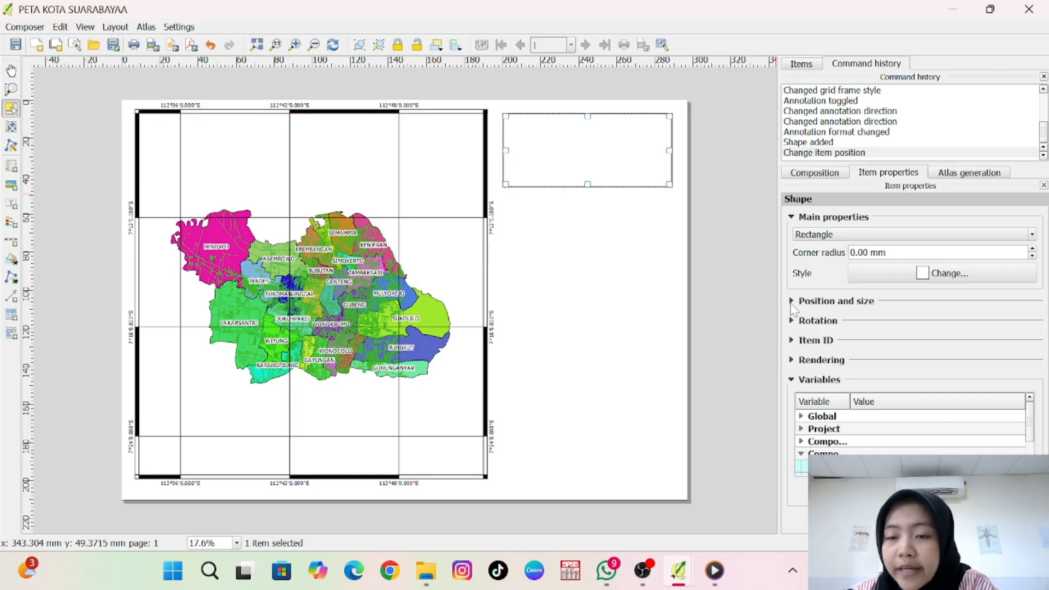
left_click(792, 301)
left_click(792, 301)
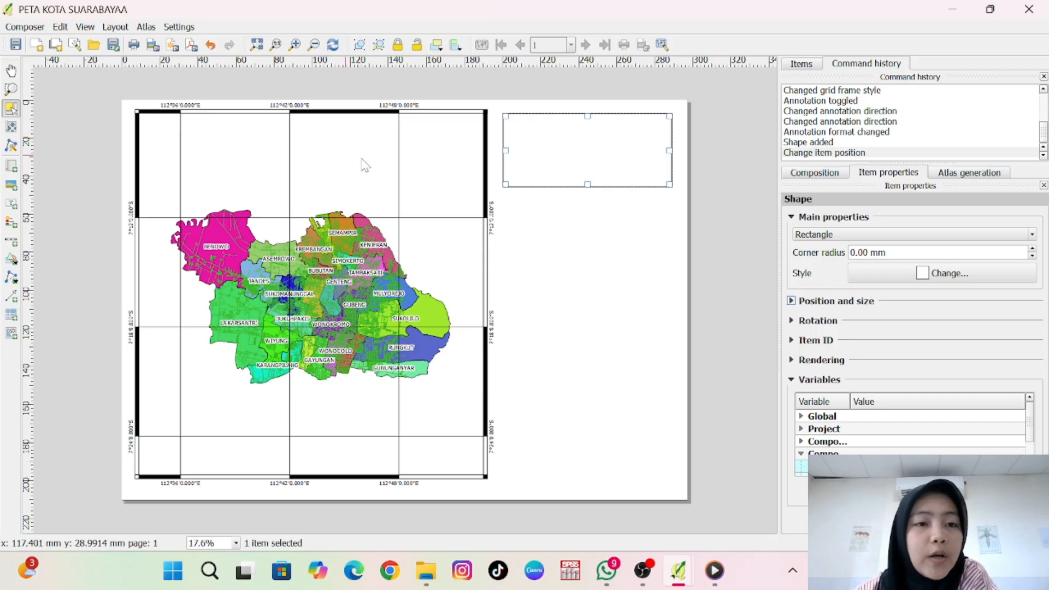
- Add a small picture near the top of the rectangle, using the image logo new utm.jpg from the Logo folder
left_click(14, 188)
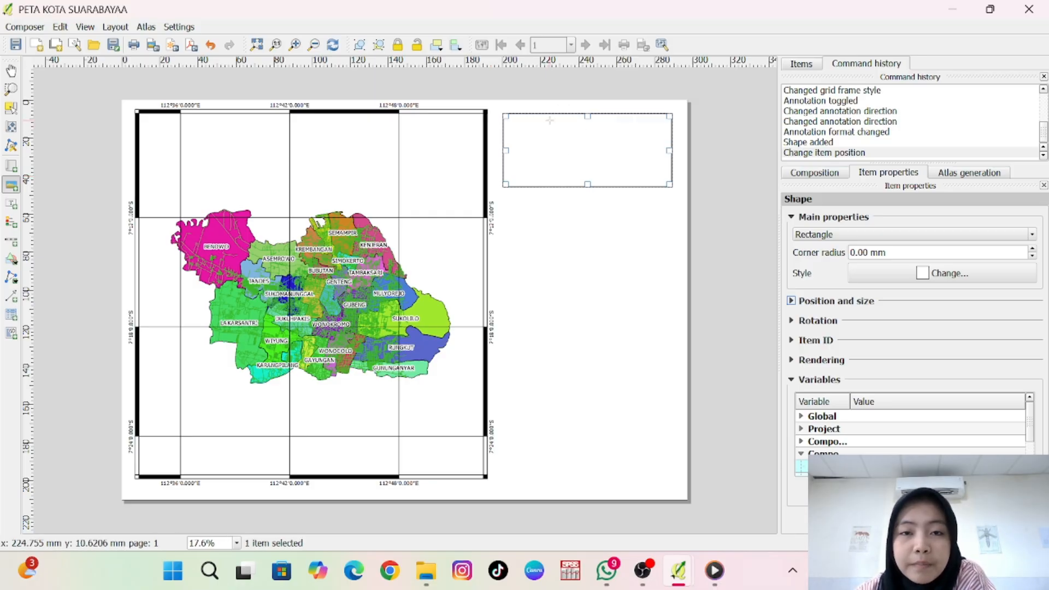
left_click_drag(562, 120, 575, 146)
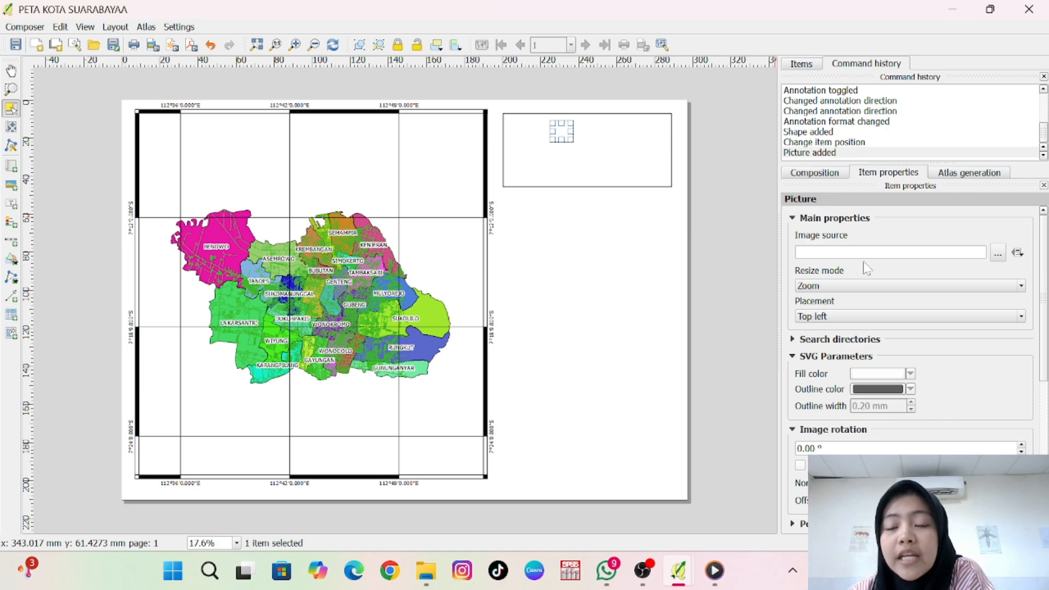
left_click(998, 254)
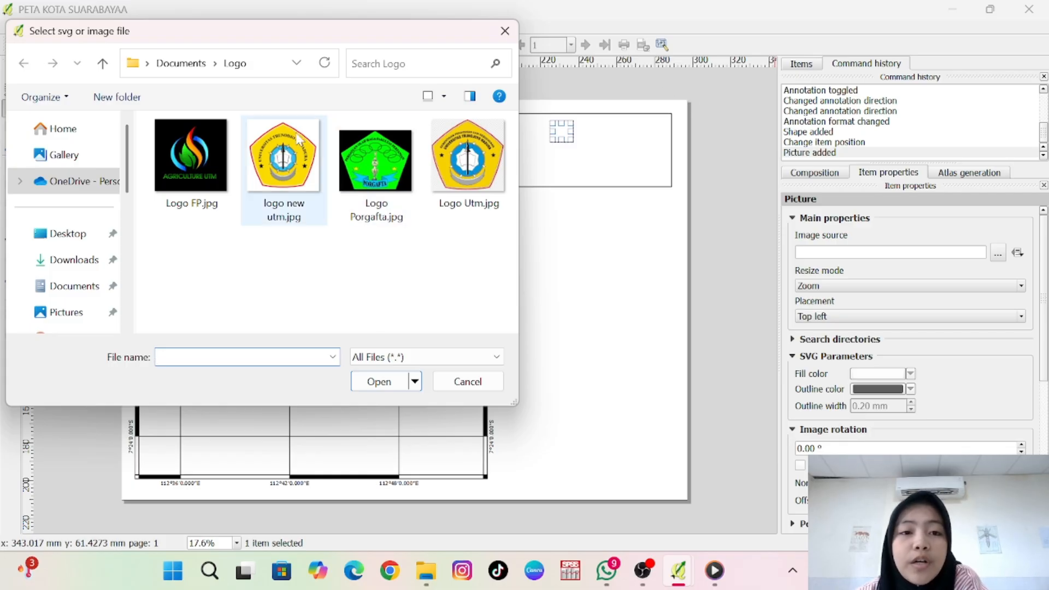
left_click(280, 178)
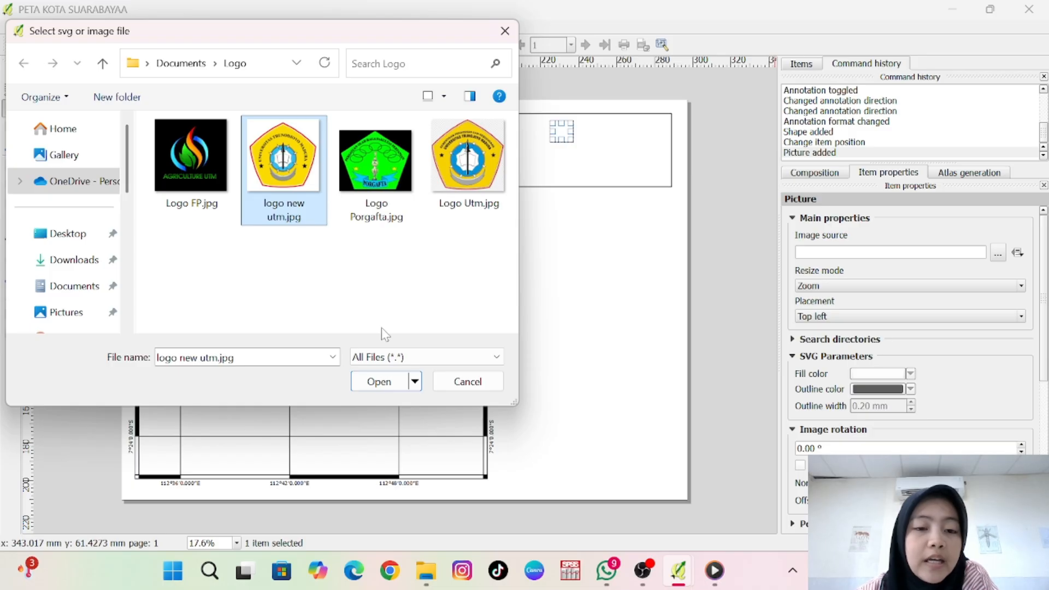
left_click(385, 383)
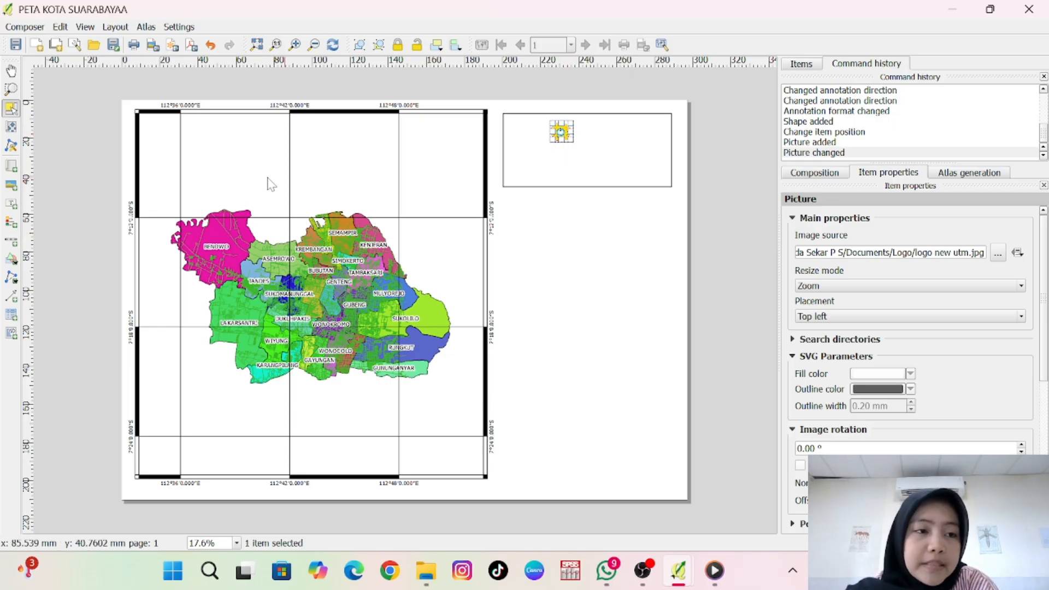
- Add a second small picture to the right of the logo, using the north arrow symbol NorthArrow_10.svg
left_click(11, 186)
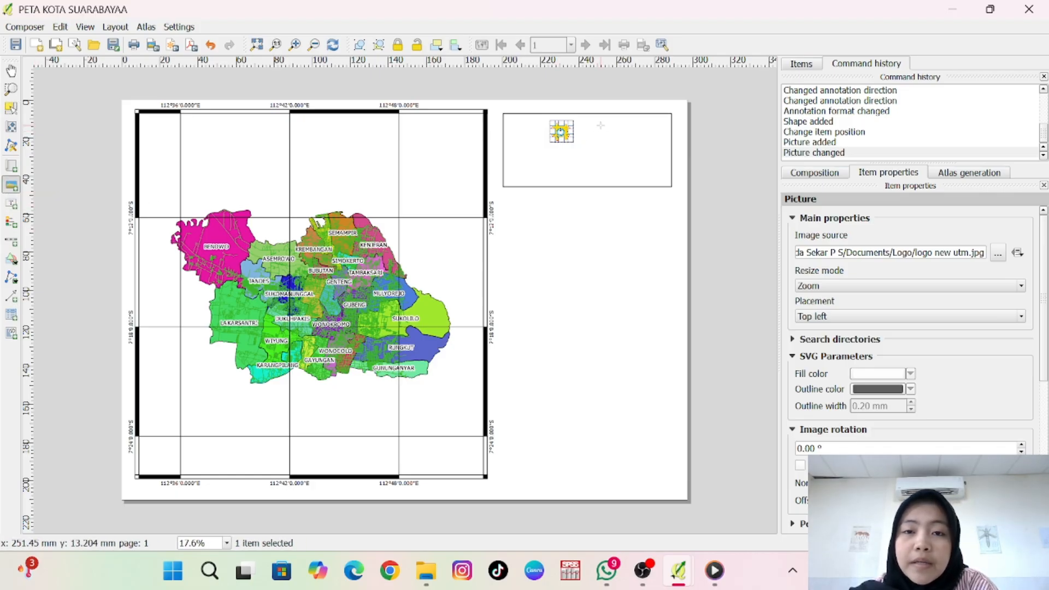
left_click_drag(600, 125, 624, 146)
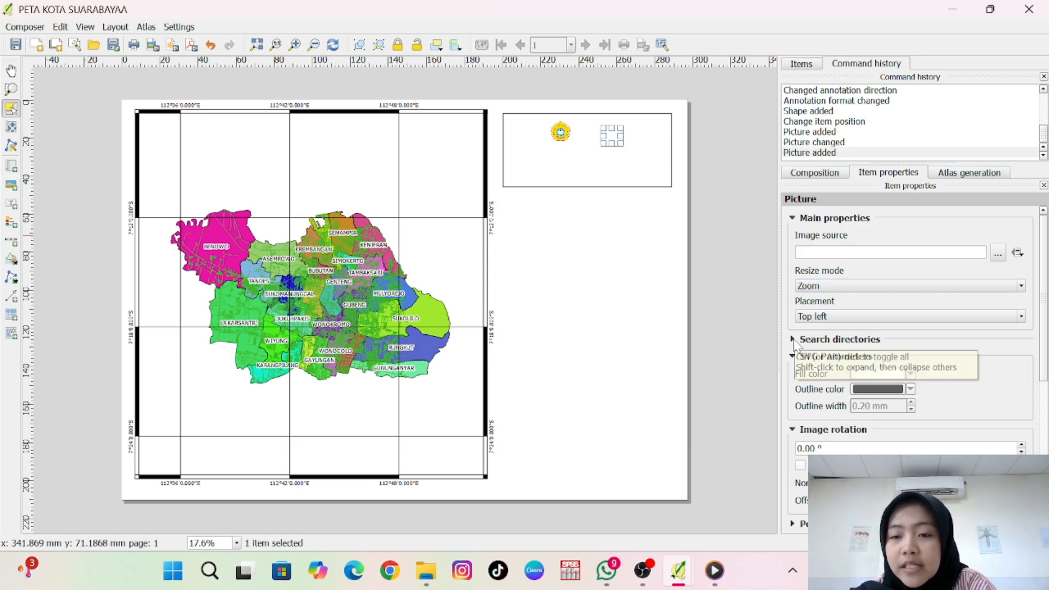
left_click(793, 340)
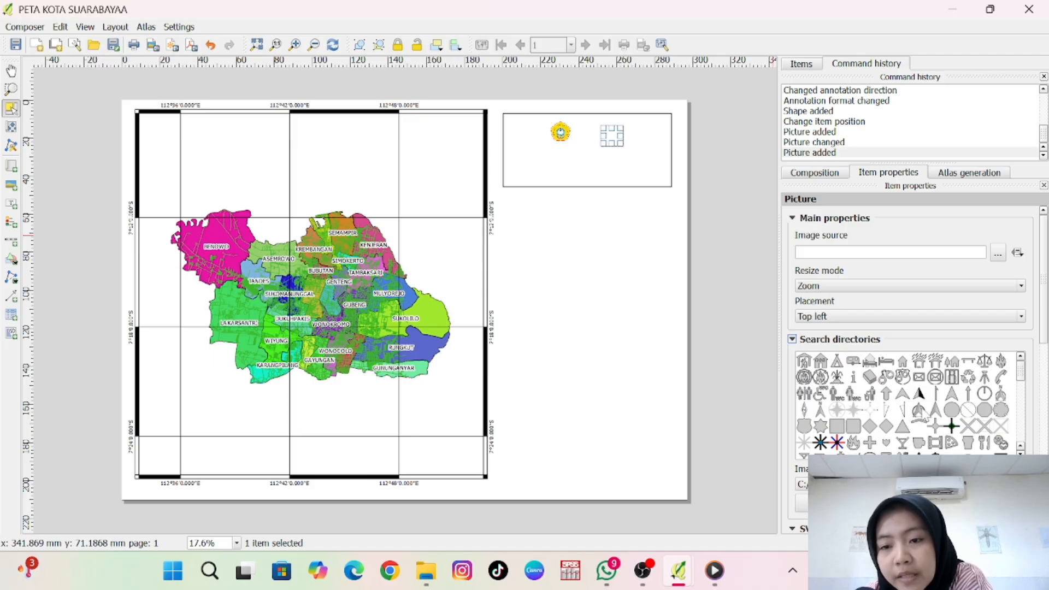
left_click(920, 410)
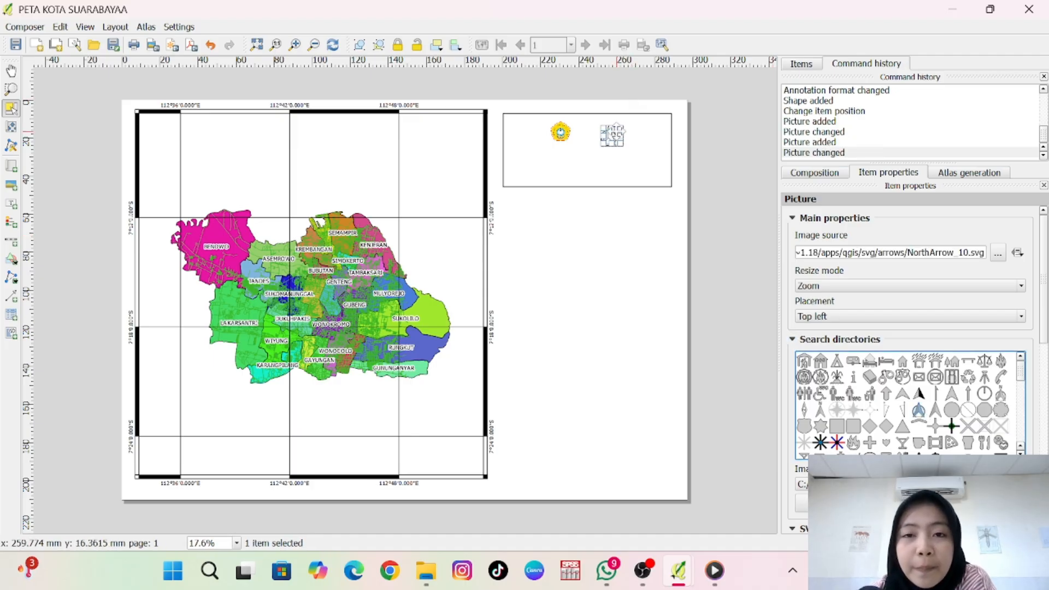
- Move the north arrow and the logo close together, side by side and level in the upper middle of the rectangle
left_click_drag(621, 141, 608, 137)
left_click(570, 137)
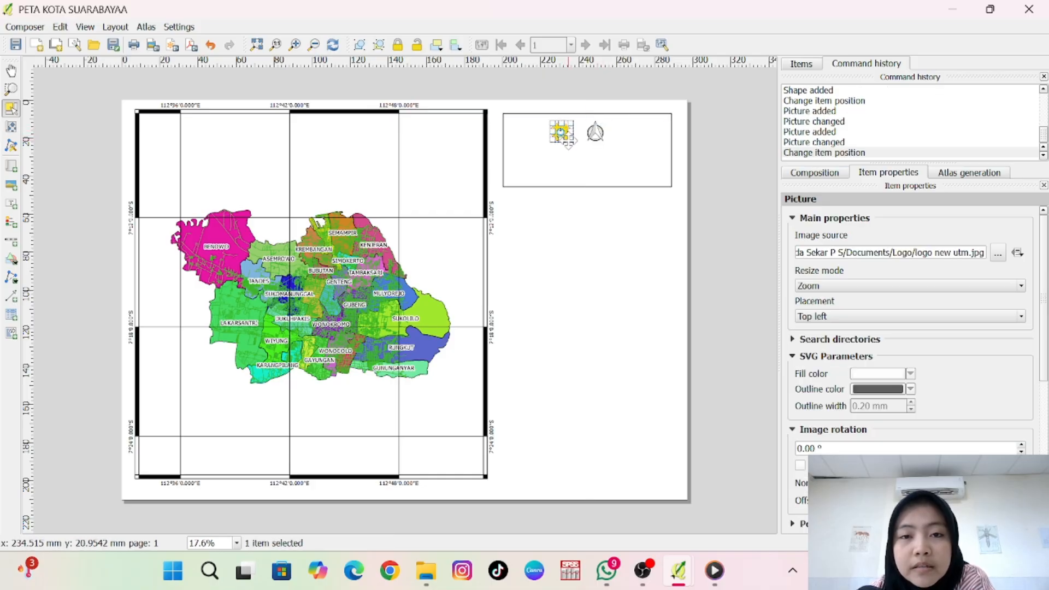
mouse_move(572, 140)
left_mouse_down()
mouse_move(563, 135)
mouse_move(573, 140)
left_mouse_up()
left_click(598, 131)
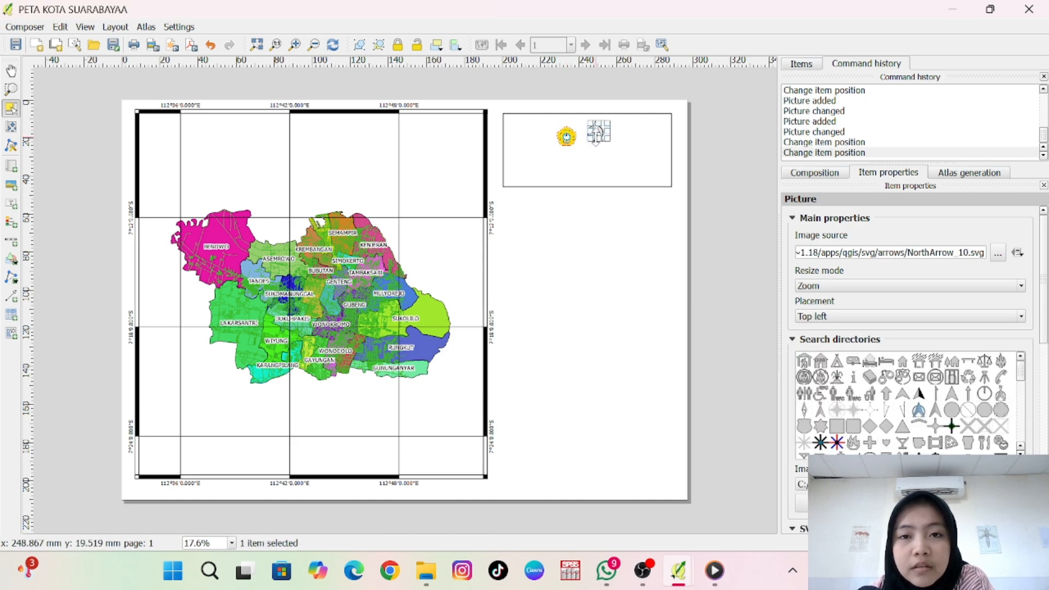
left_click_drag(602, 131, 596, 127)
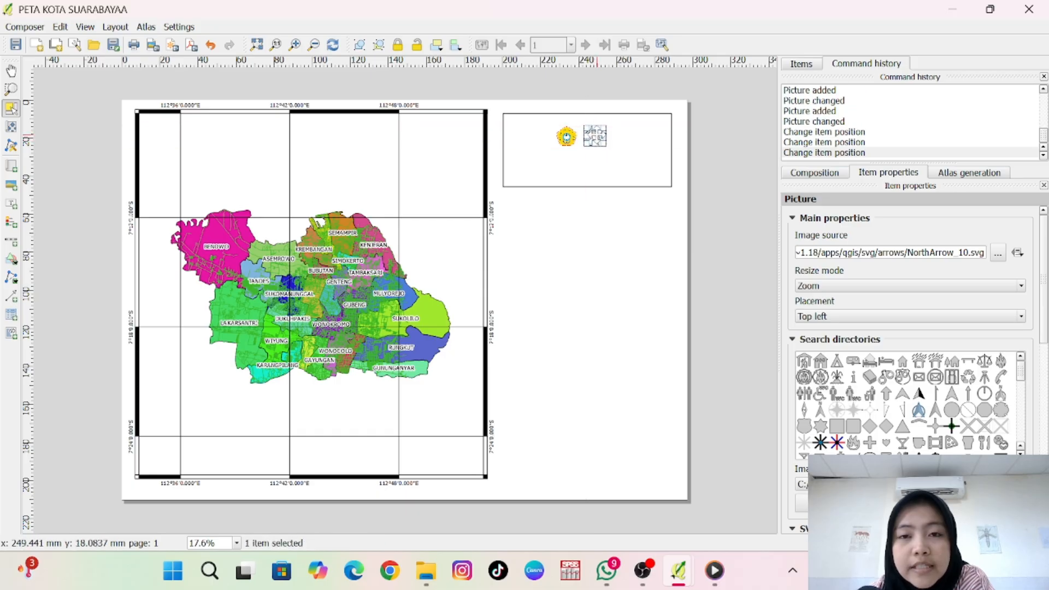
left_click(614, 161)
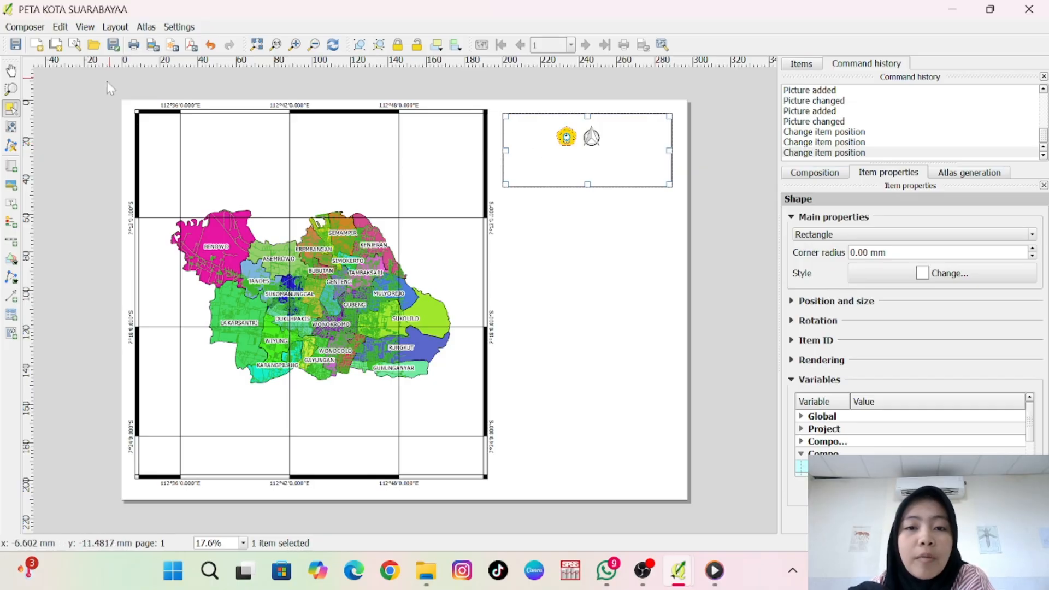
- Add a label below the logo and north arrow with the text PETA ADMINISTRASI KOTA SURABAYA
left_click(13, 206)
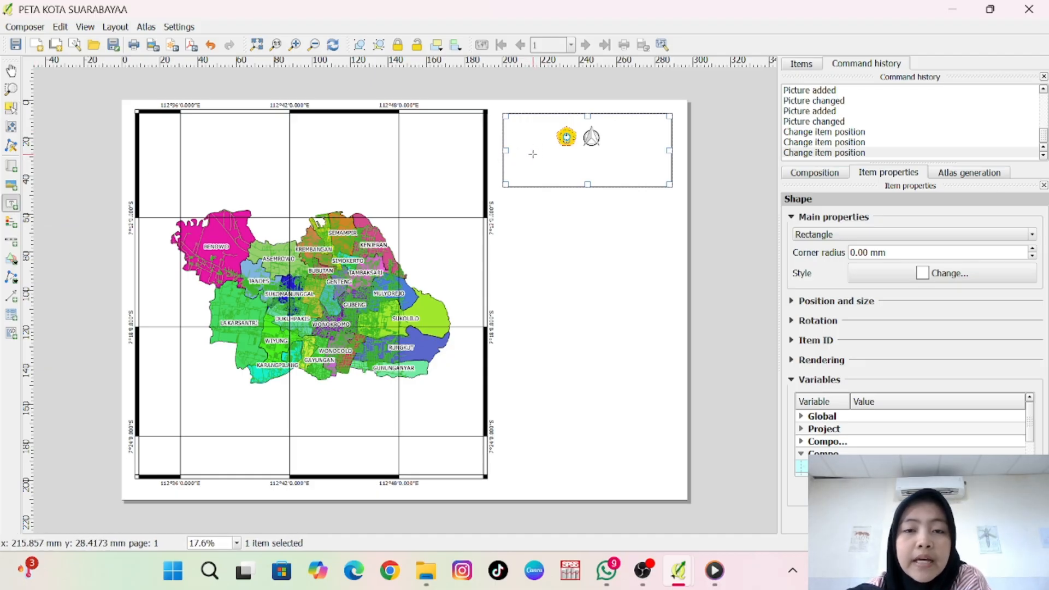
left_click_drag(533, 154, 645, 167)
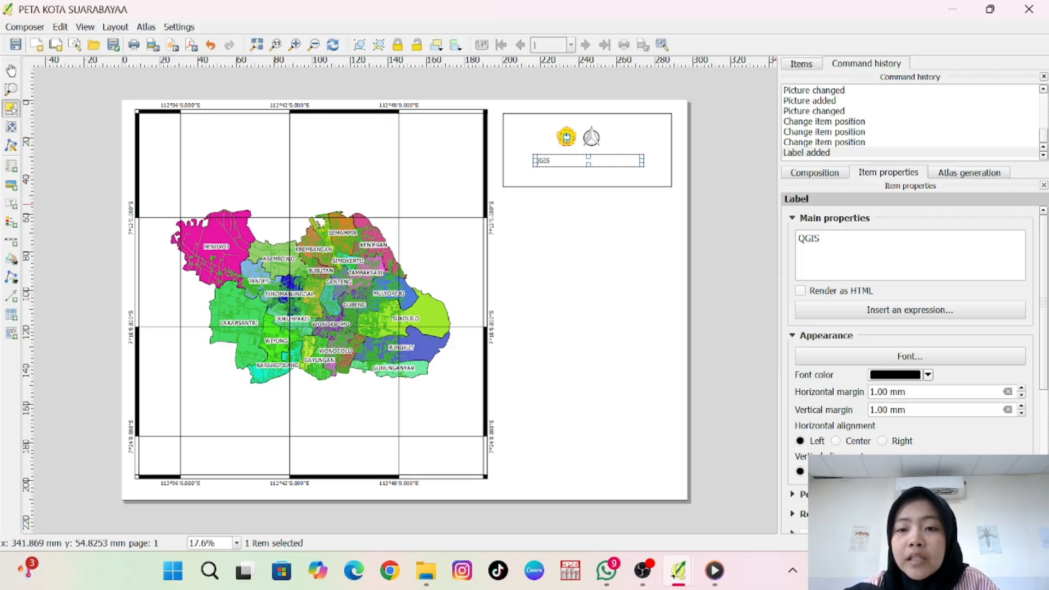
left_click(820, 239)
key("BackSpace")
key("BackSpace")
key("BackSpace")
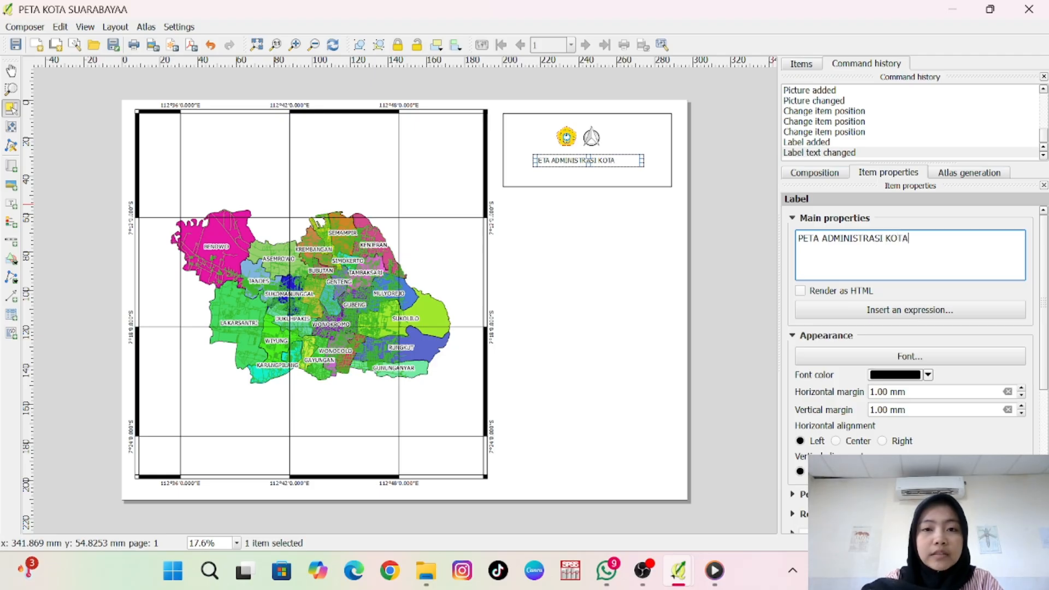
type("ABAYA")
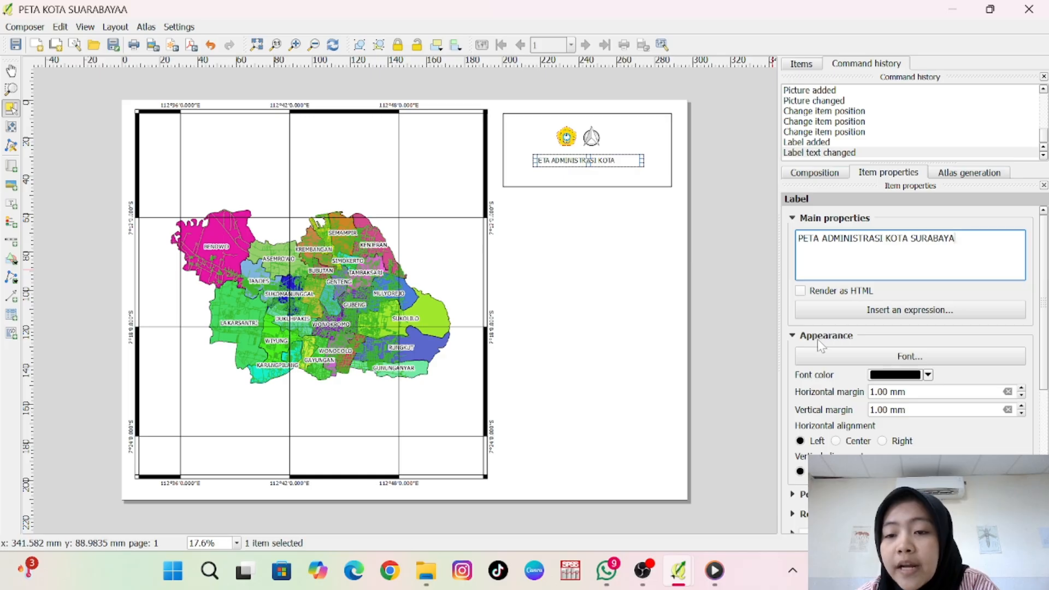
- Set the title label's font to Times New Roman in Bold
left_click(883, 358)
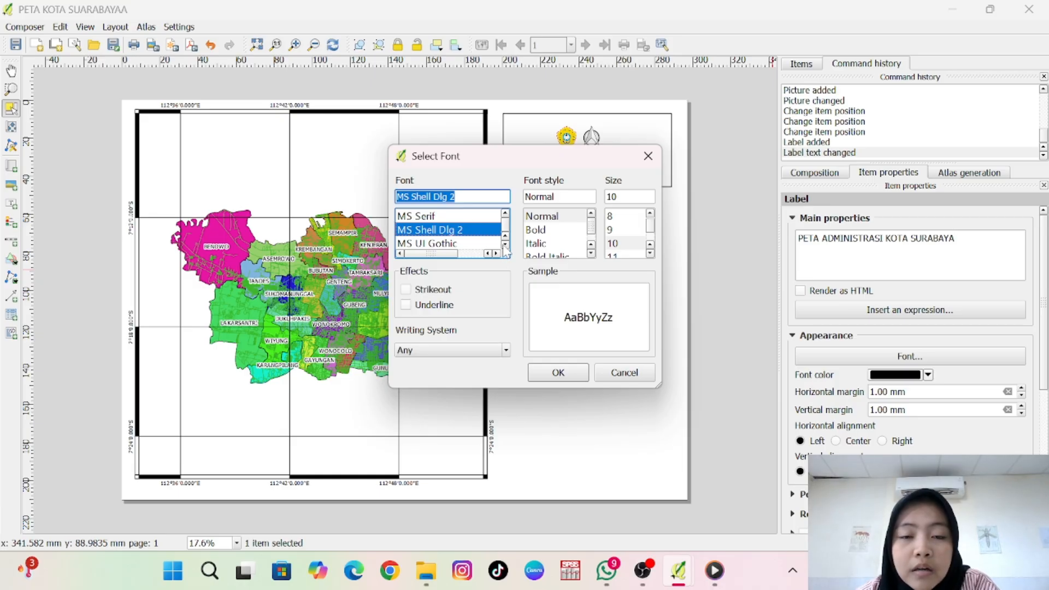
scroll(505, 248, "down", 5)
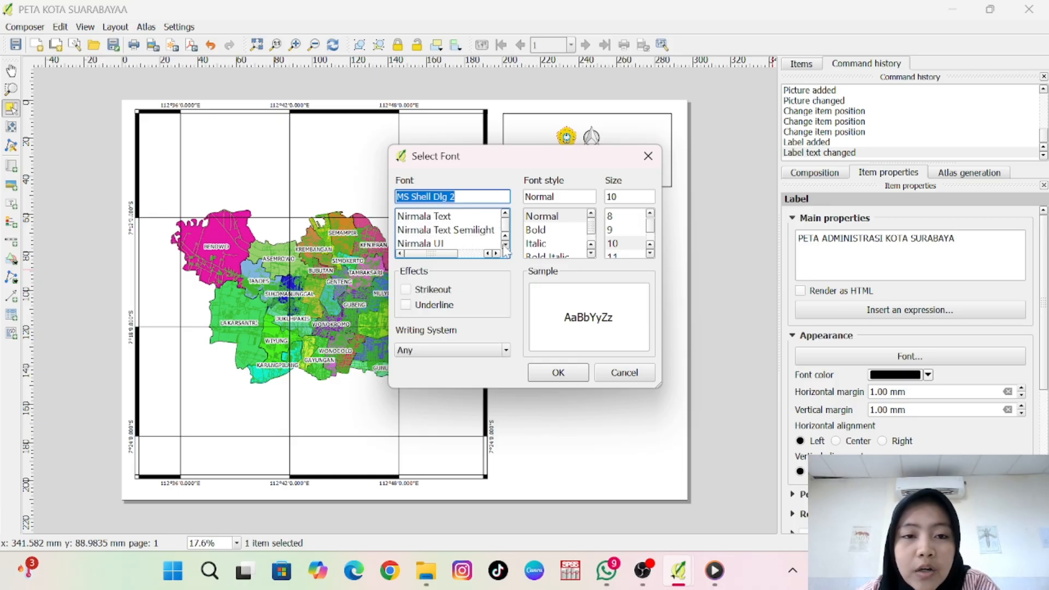
scroll(505, 249, "down", 3)
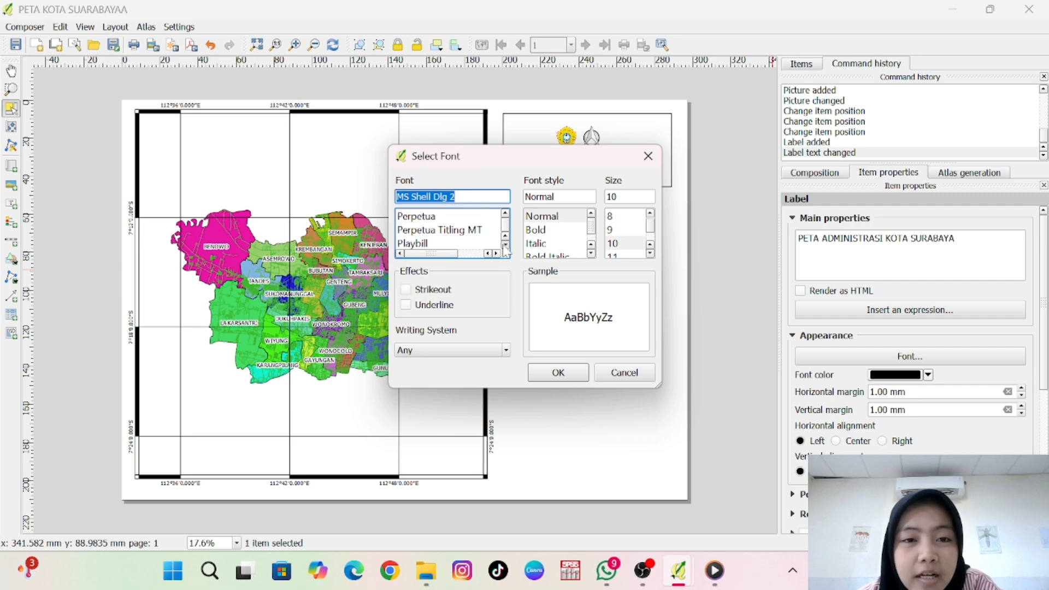
scroll(505, 249, "down", 4)
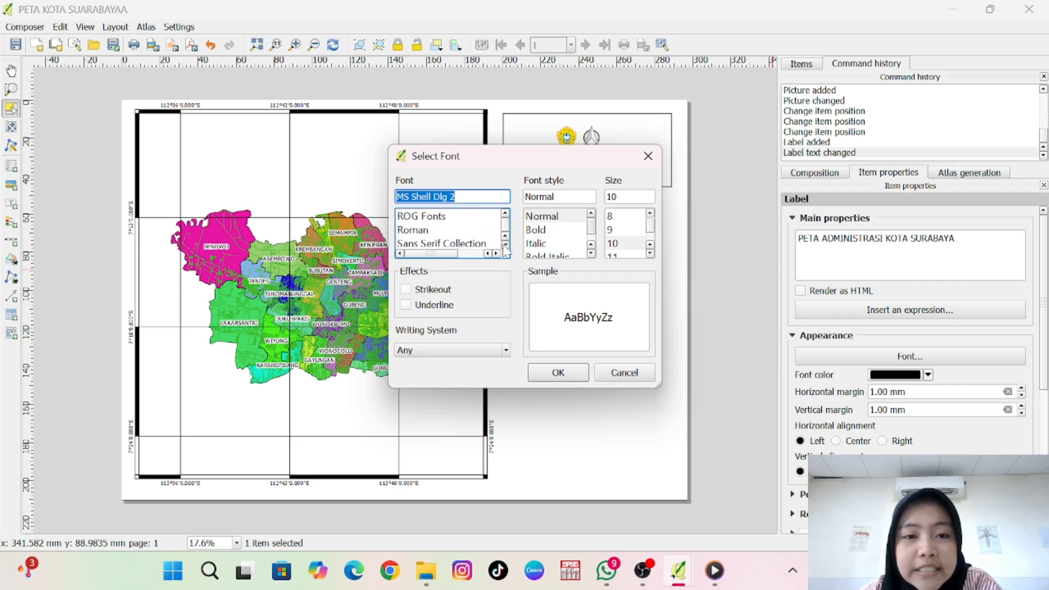
scroll(505, 248, "down", 4)
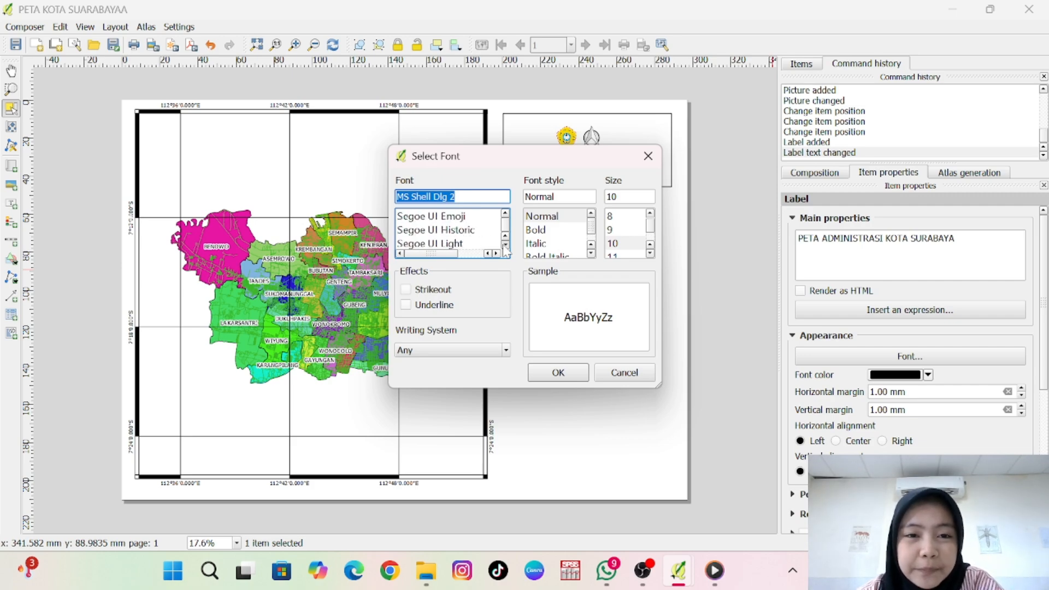
scroll(505, 249, "down", 2)
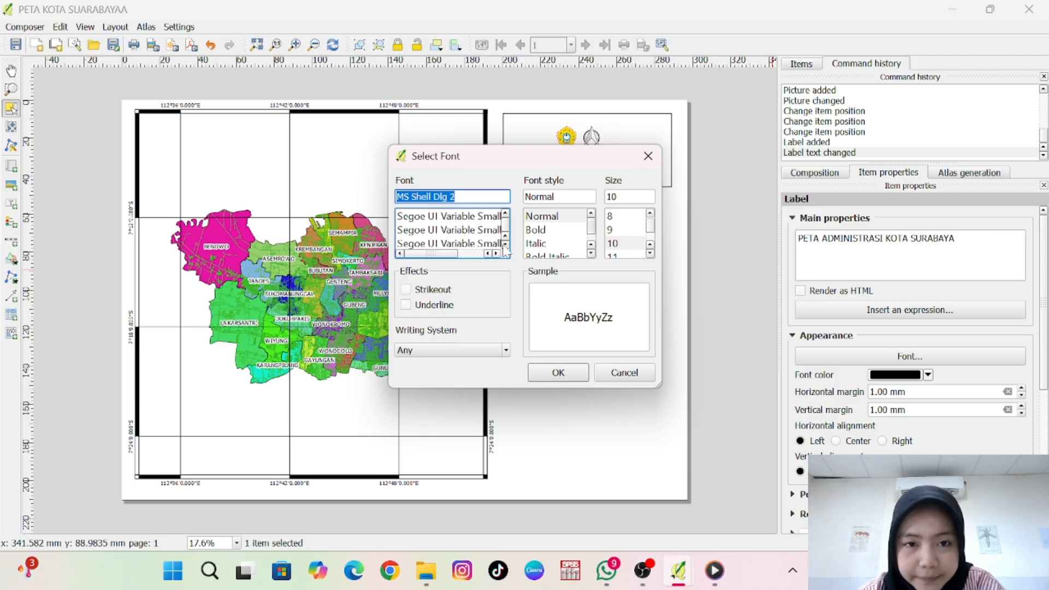
scroll(505, 249, "down", 1)
scroll(505, 248, "down", 5)
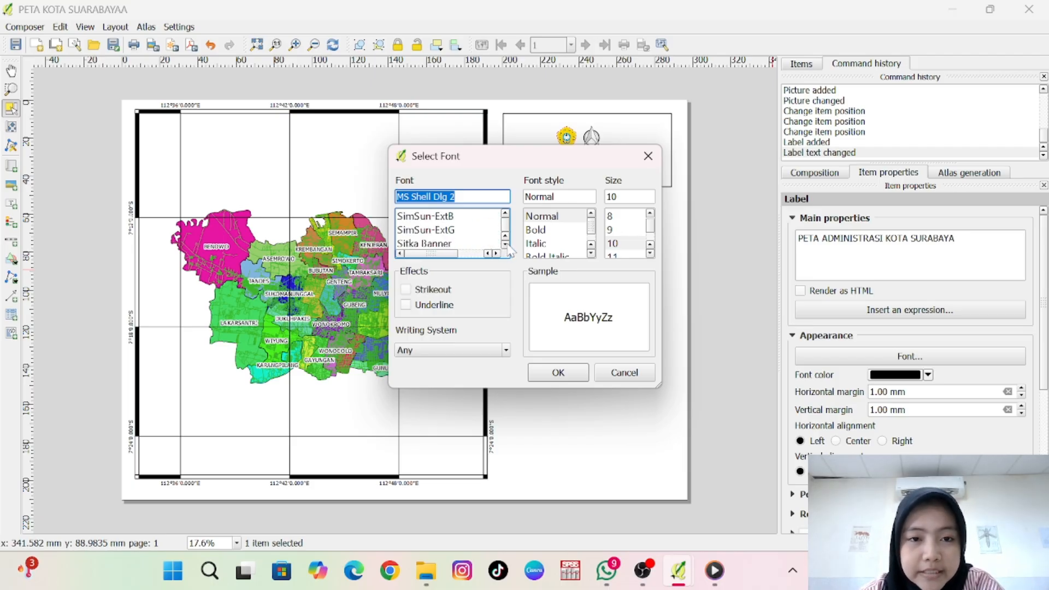
scroll(505, 249, "down", 10)
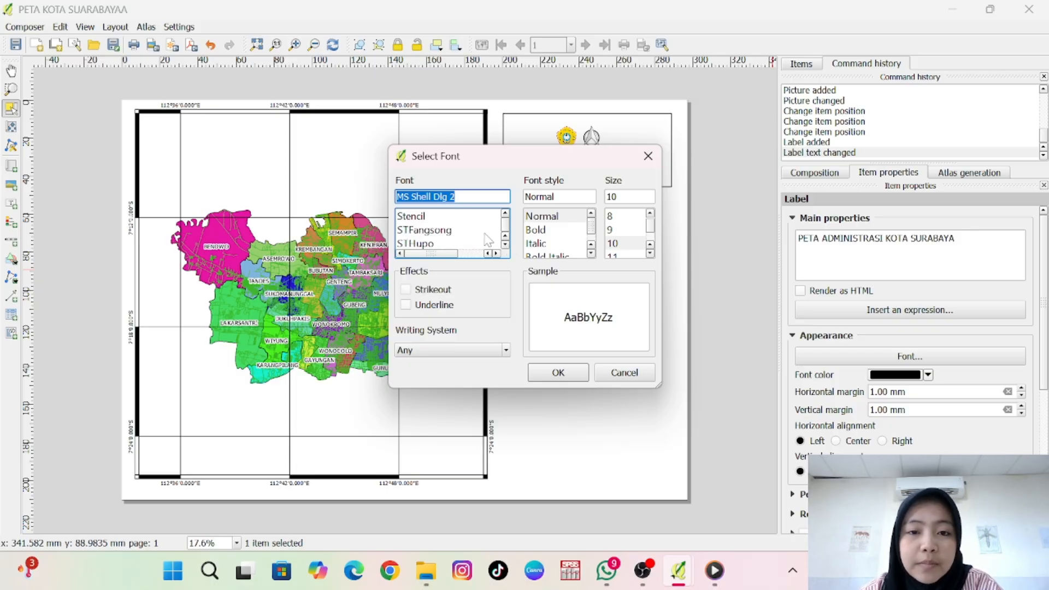
scroll(469, 235, "down", 15)
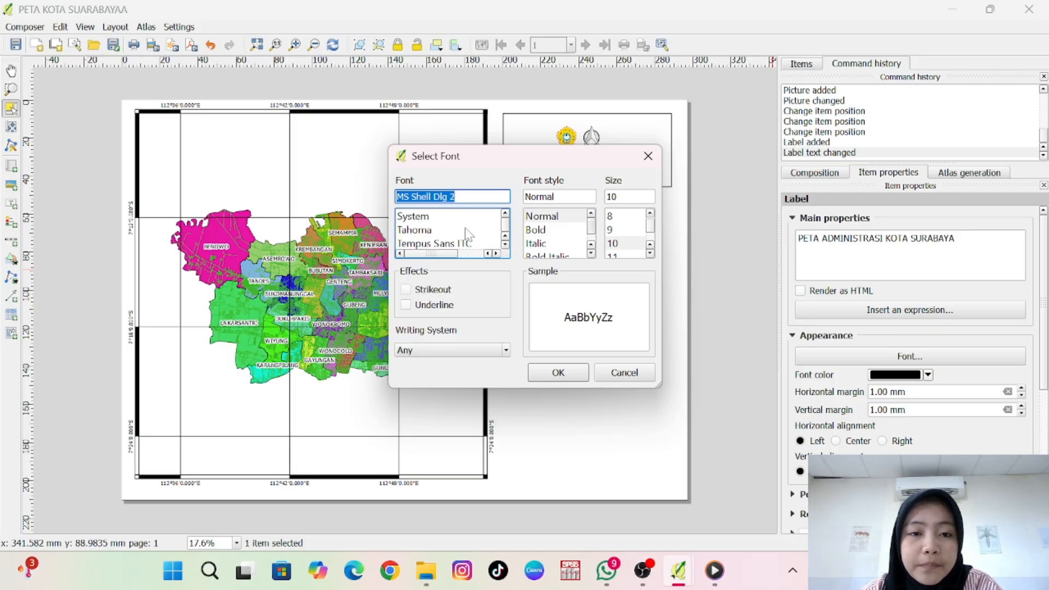
scroll(469, 235, "up", 1)
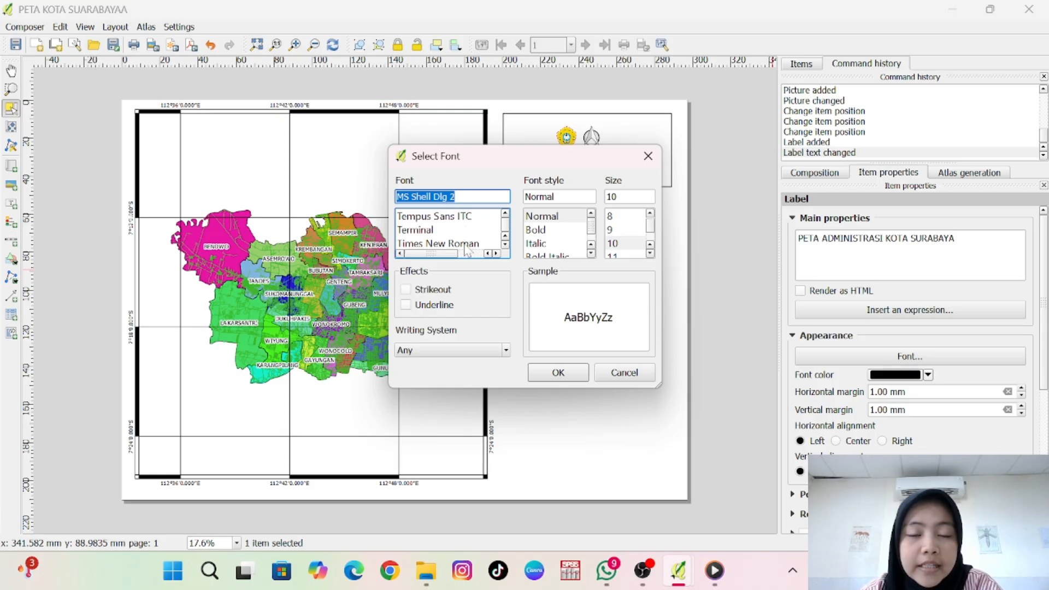
left_click(467, 244)
scroll(468, 235, "down", 1)
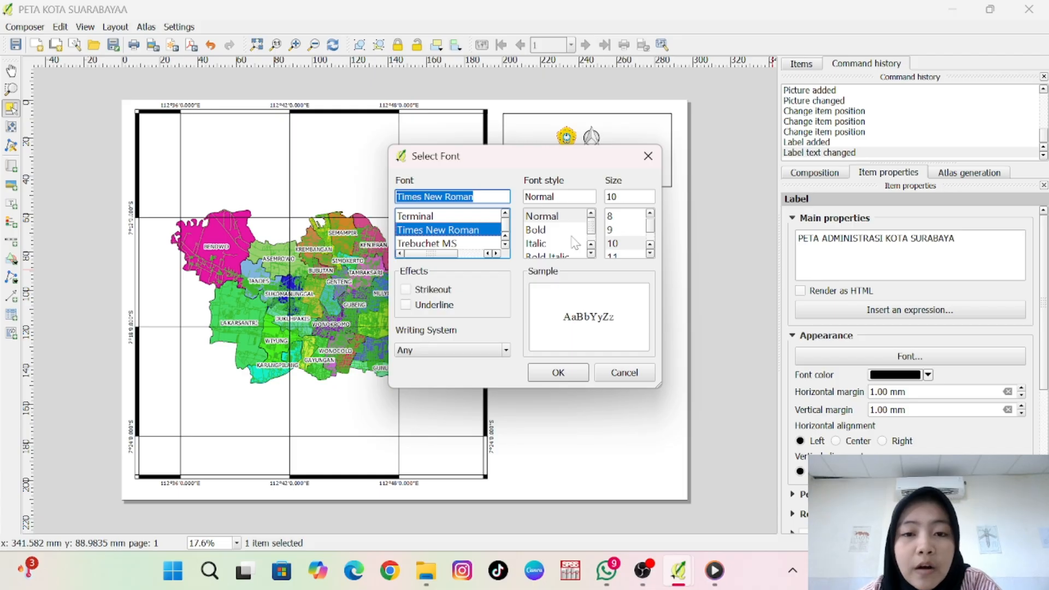
left_click(546, 230)
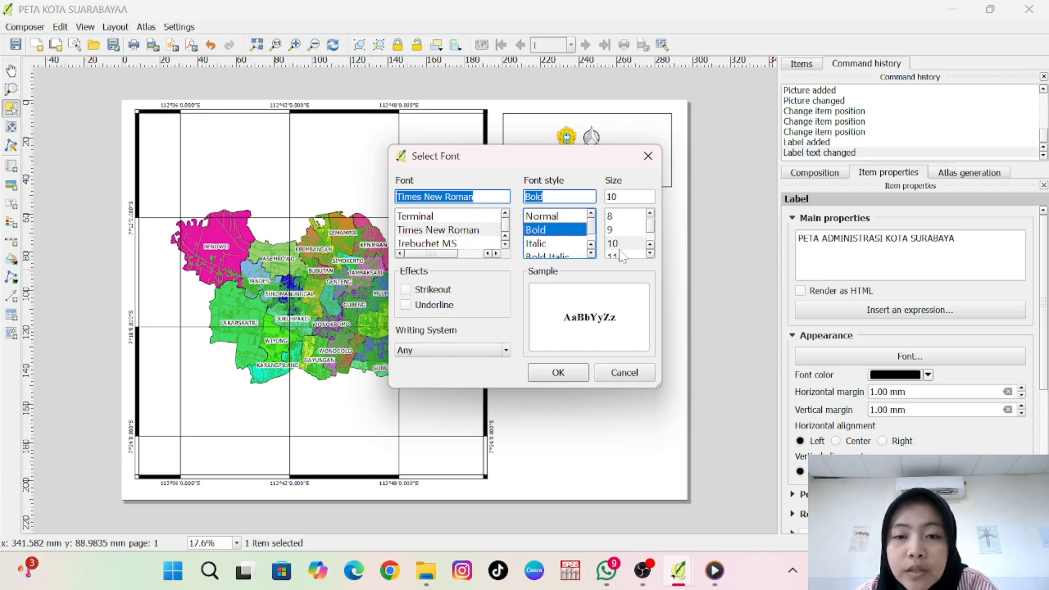
left_click(571, 375)
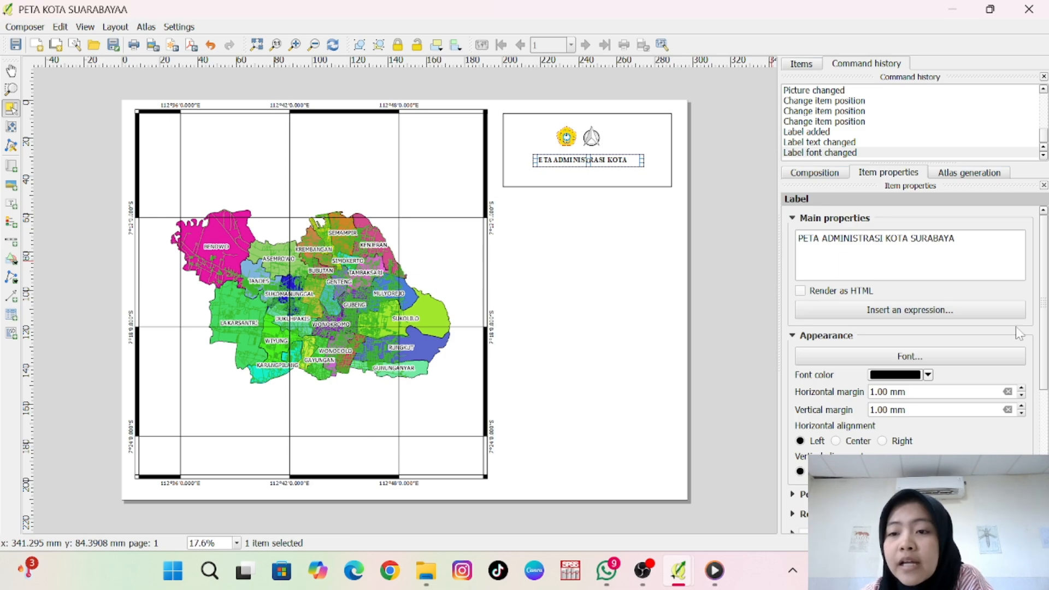
- Align the title text to the horizontal center and vertical middle, and widen its label so the title fits on one line
left_click_drag(1045, 305, 1045, 329)
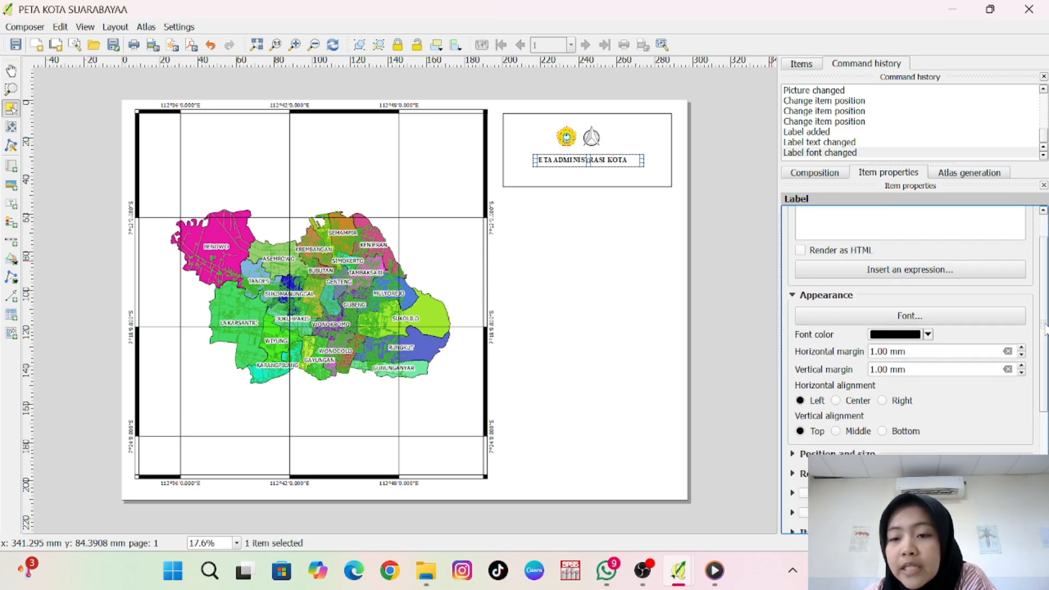
left_click(836, 400)
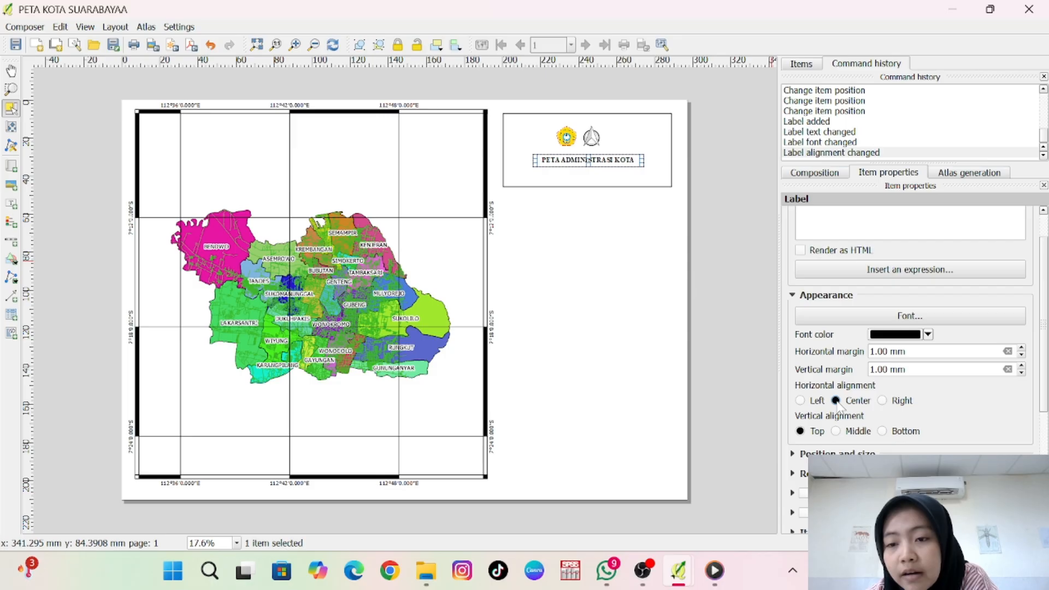
left_click(836, 431)
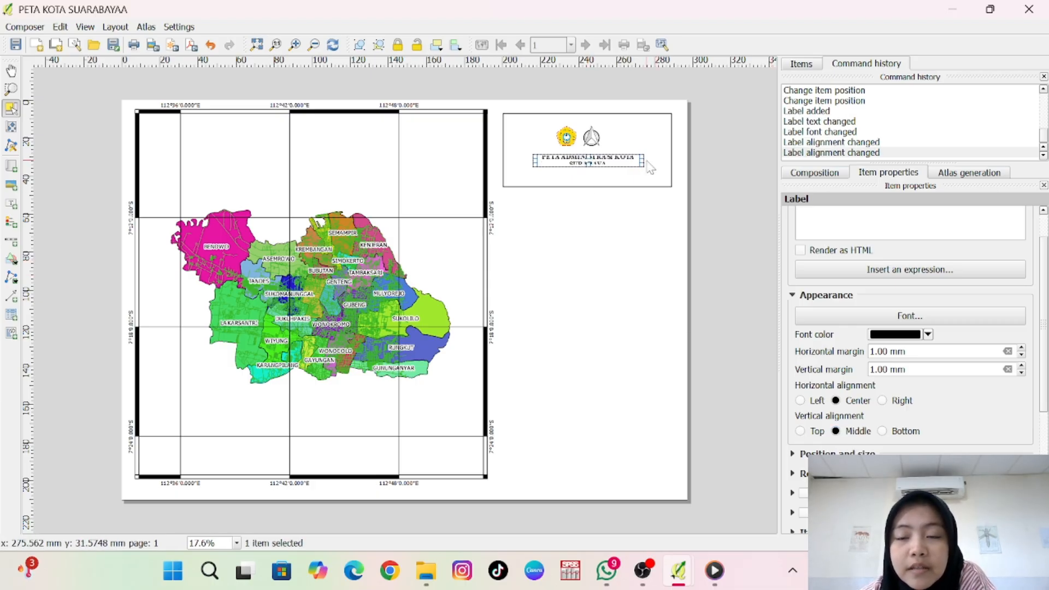
left_click_drag(1044, 292, 1044, 268)
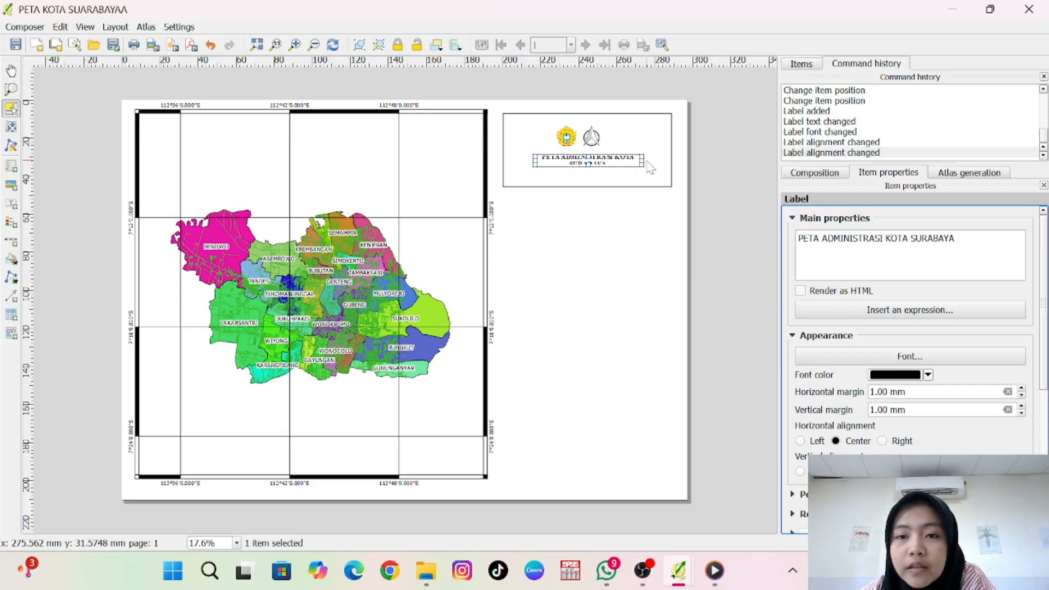
mouse_move(645, 159)
left_mouse_down()
mouse_move(676, 161)
mouse_move(626, 164)
mouse_move(636, 153)
left_mouse_up()
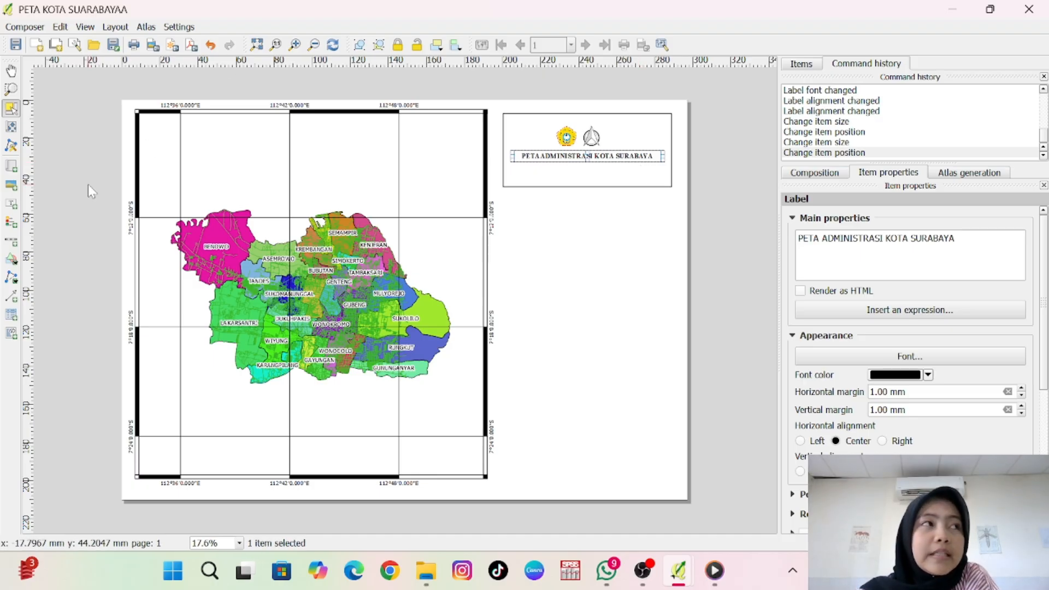
- Add a scale bar for Map 0 and place it directly beneath the title label
left_click(11, 241)
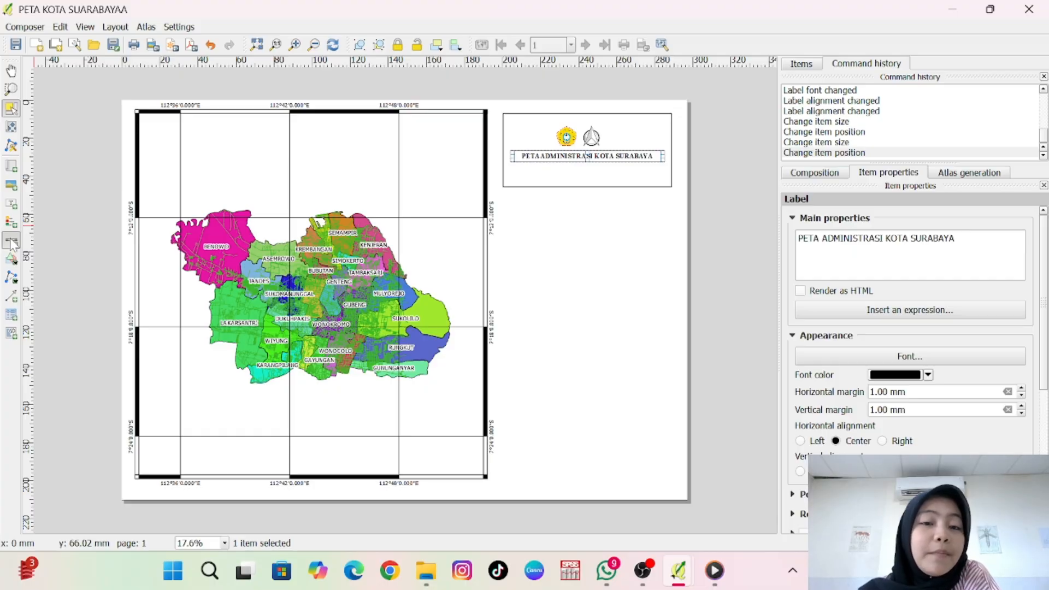
left_click(578, 174)
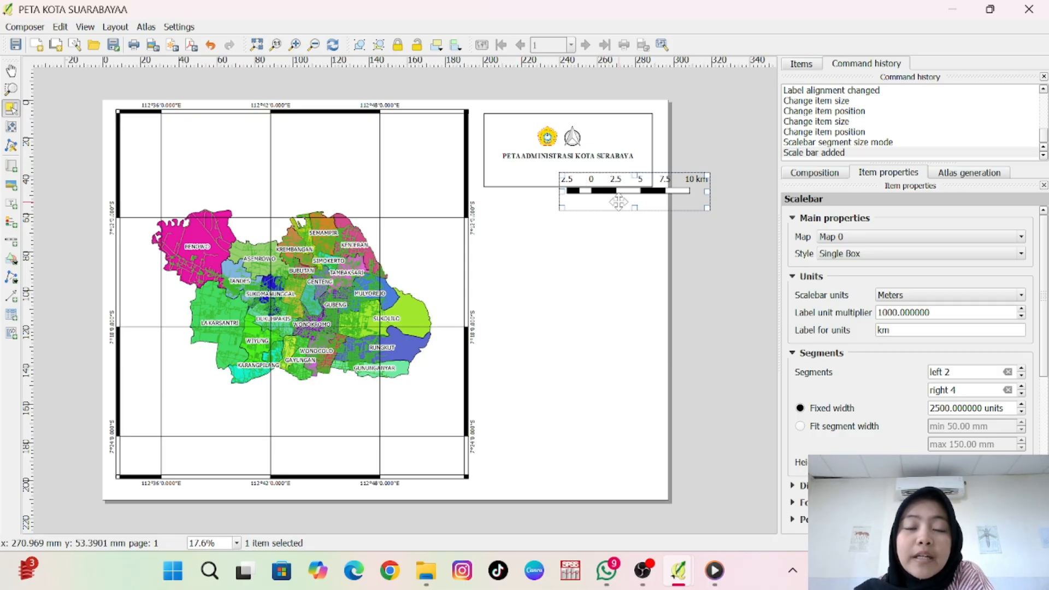
left_click_drag(619, 202, 555, 194)
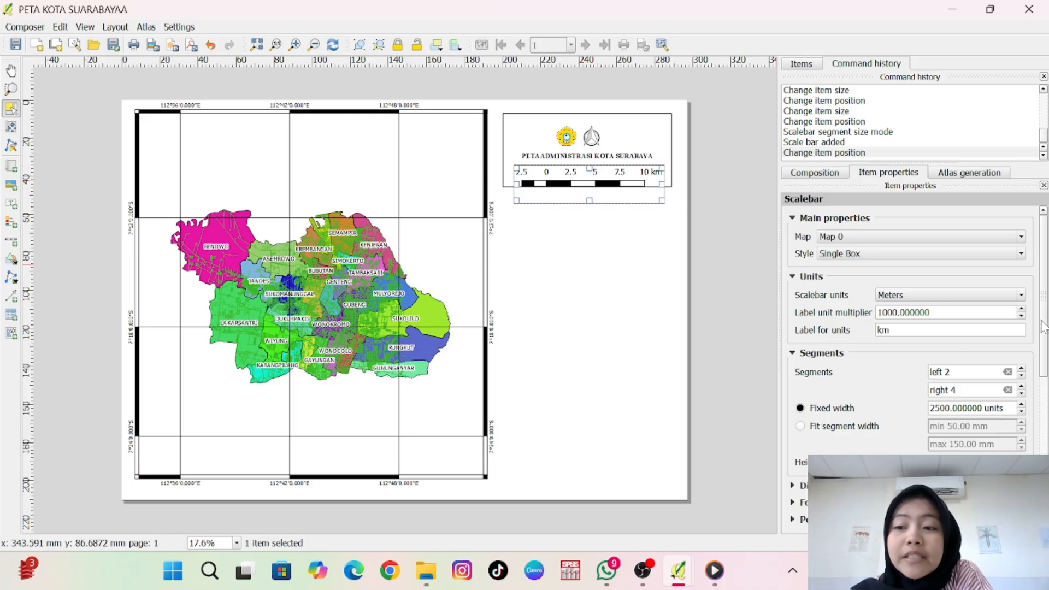
scroll(981, 375, "down", 4)
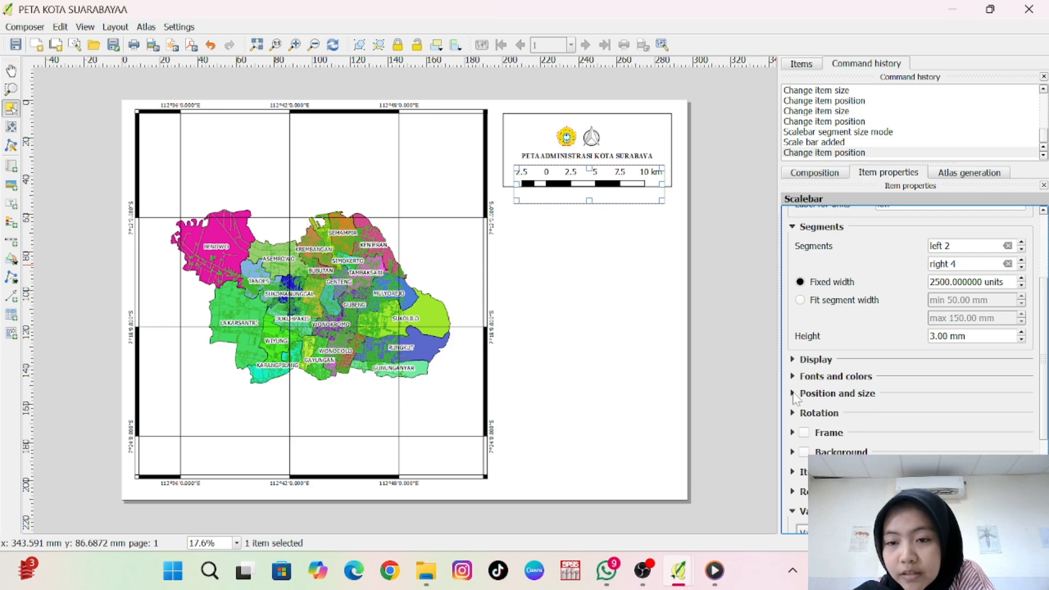
left_click(793, 394)
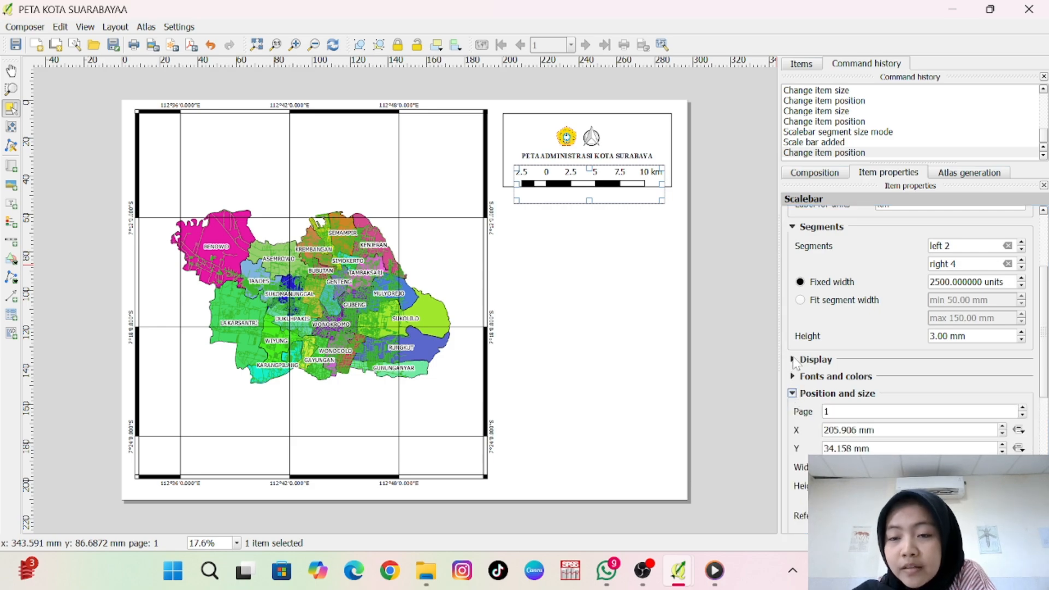
left_click(793, 360)
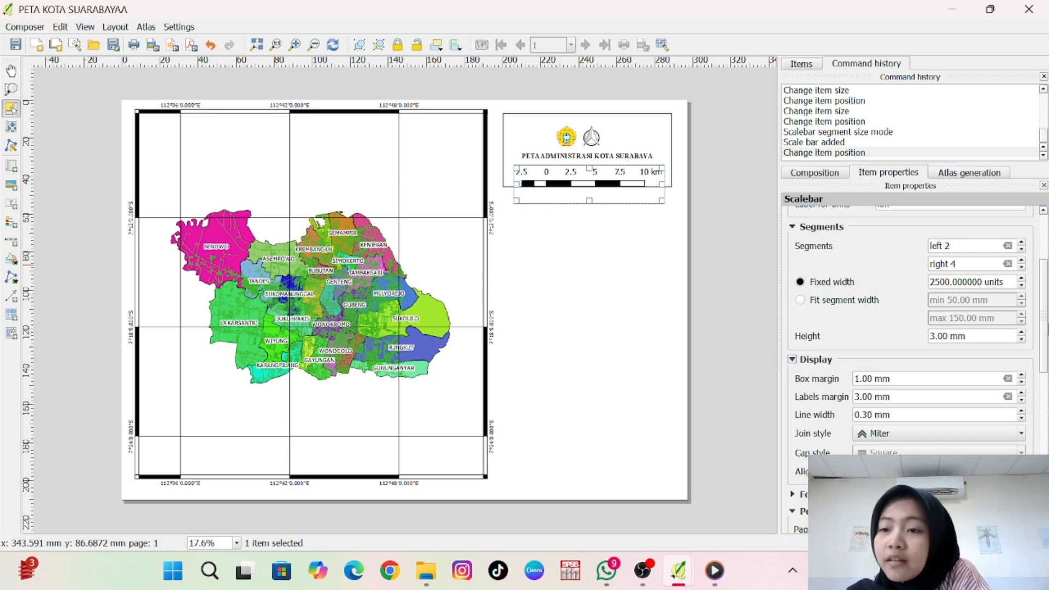
scroll(1045, 317, "up", 4)
scroll(1045, 319, "down", 4)
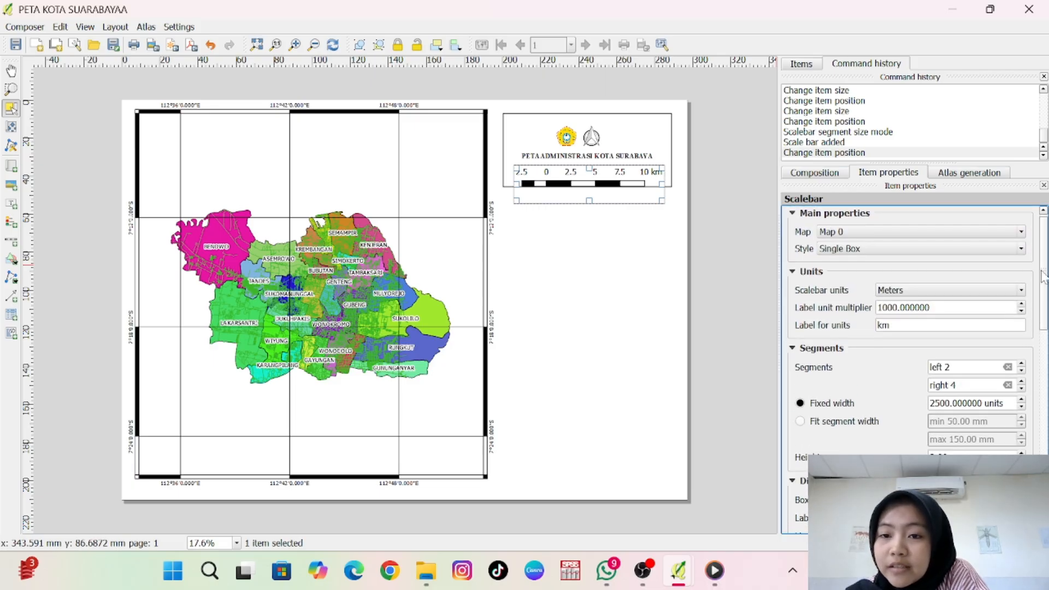
scroll(1046, 319, "down", 5)
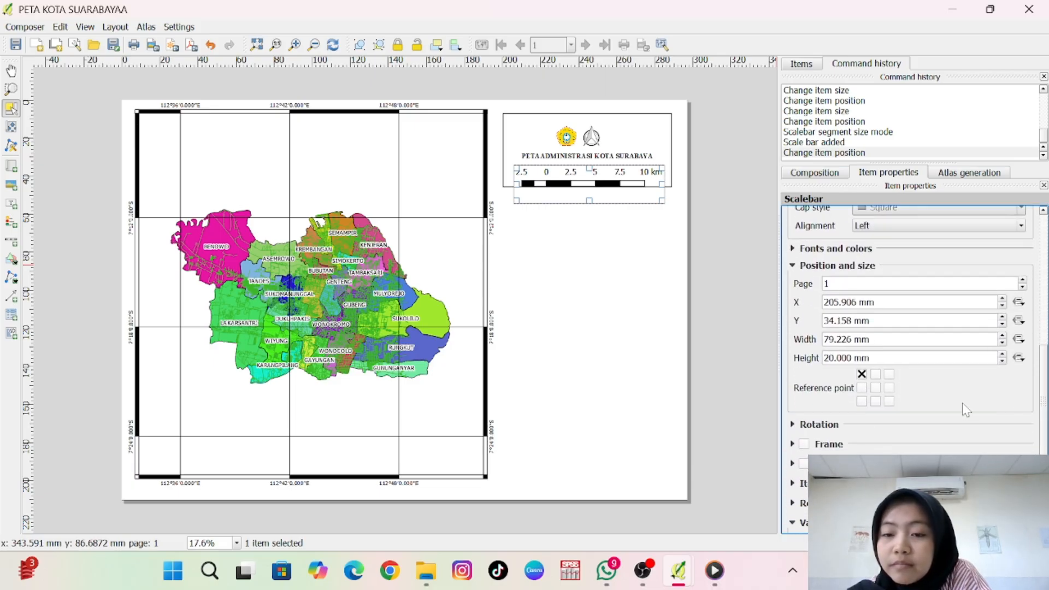
left_click(804, 445)
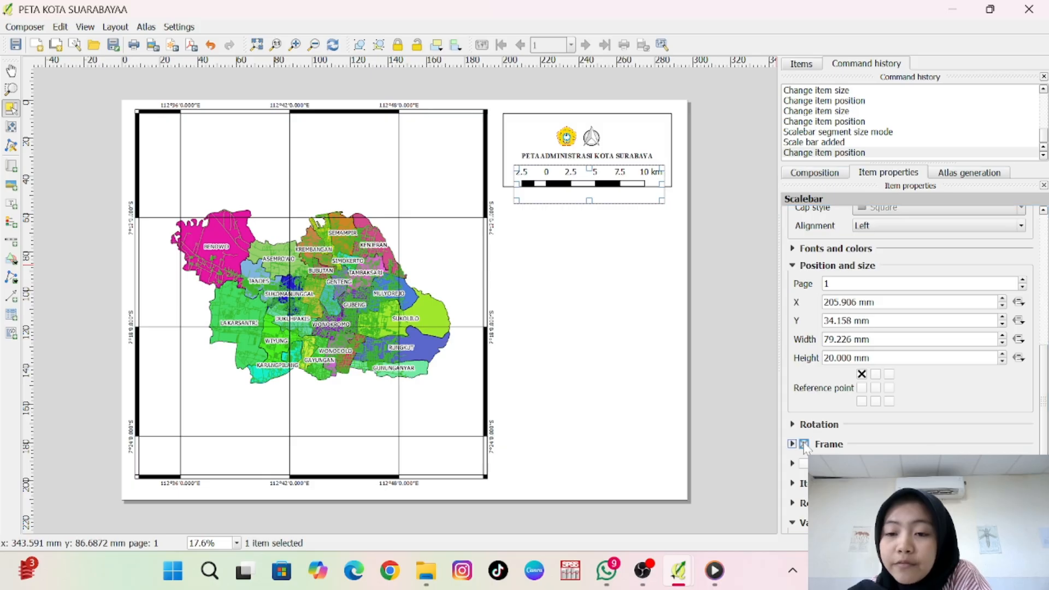
left_click(804, 445)
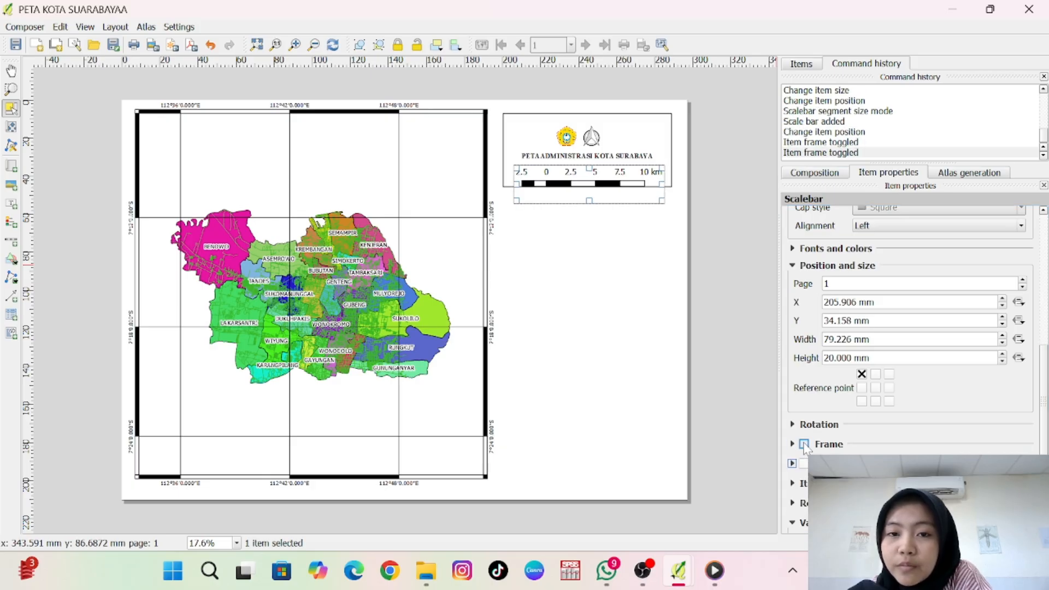
- Set the scale bar's number of right segments to 2
left_click_drag(1045, 374, 1033, 285)
scroll(1022, 251, "up", 3)
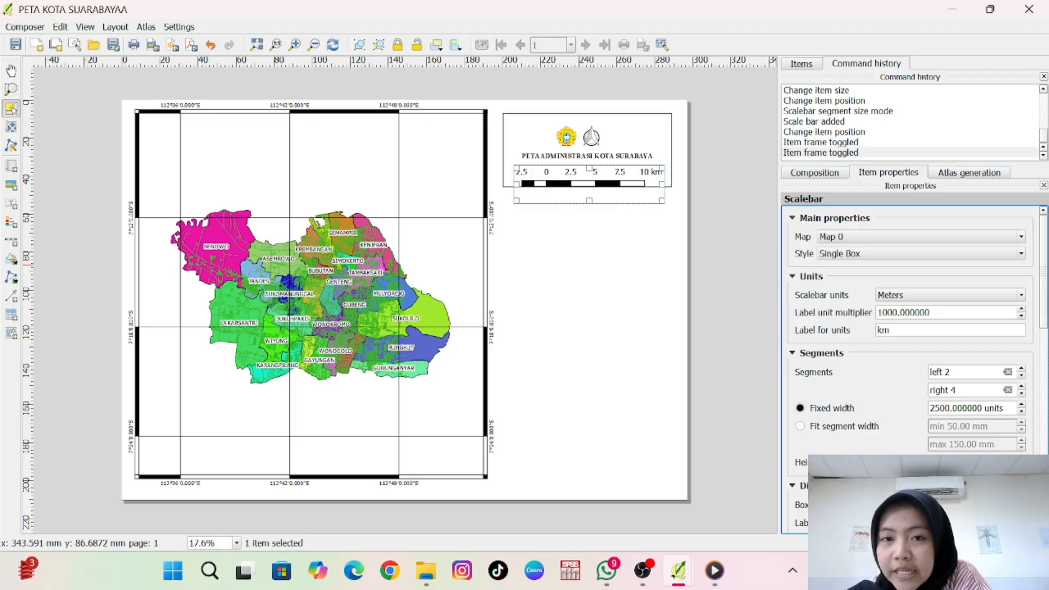
left_click(956, 389)
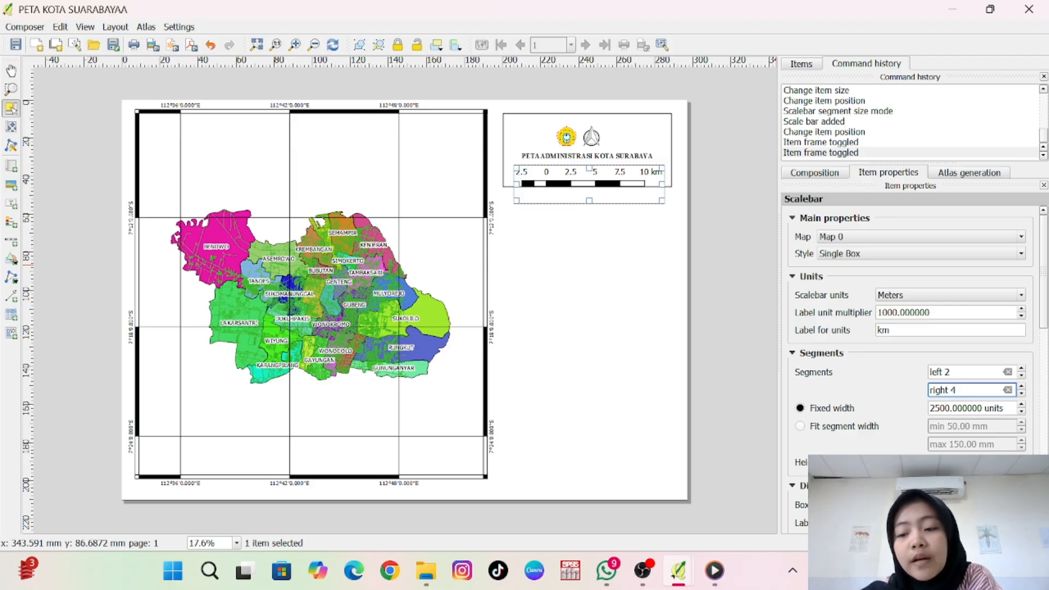
key("BackSpace")
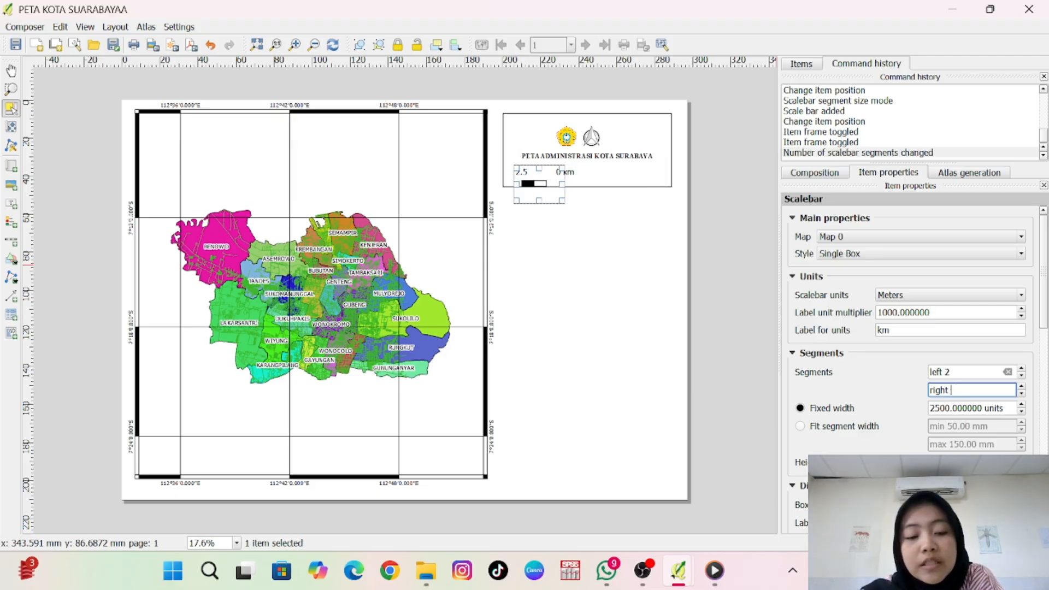
type("2")
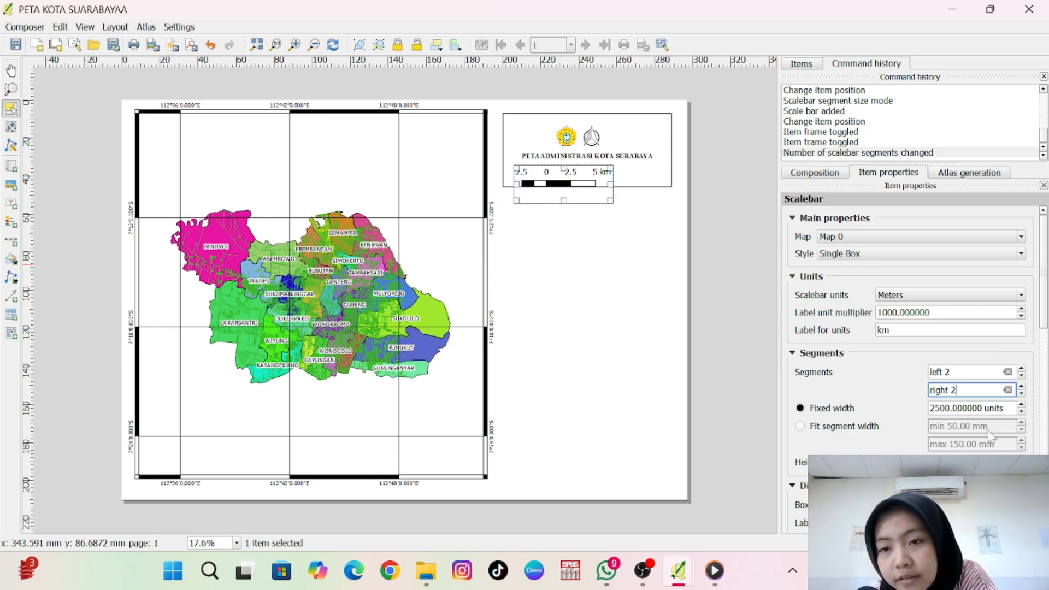
- Expand the scale bar's font and color settings, and move the shortened bar up and across to center it in the rectangle
left_click_drag(1043, 327, 1042, 391)
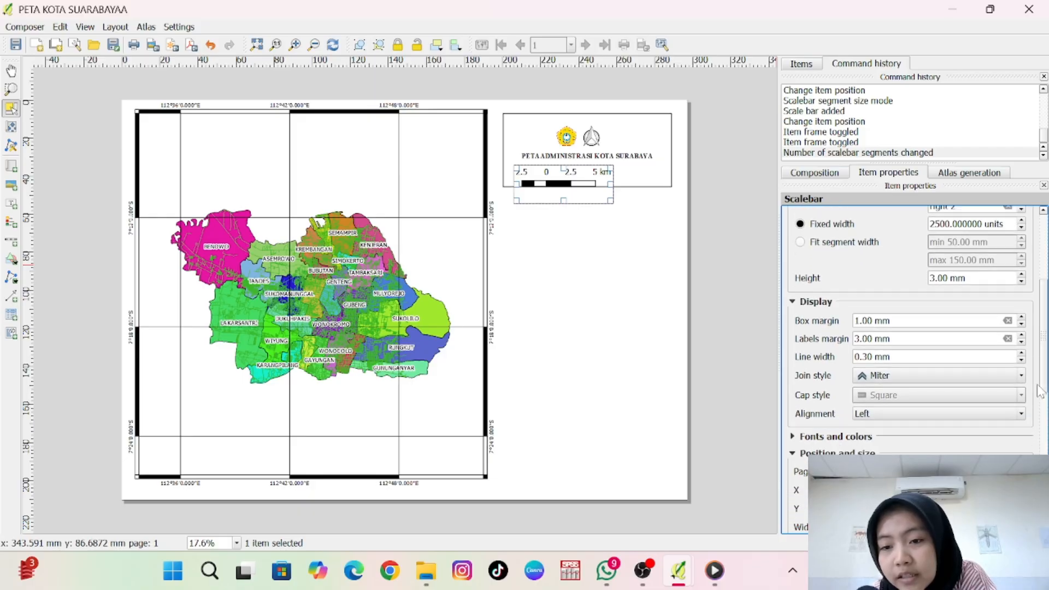
left_click(793, 437)
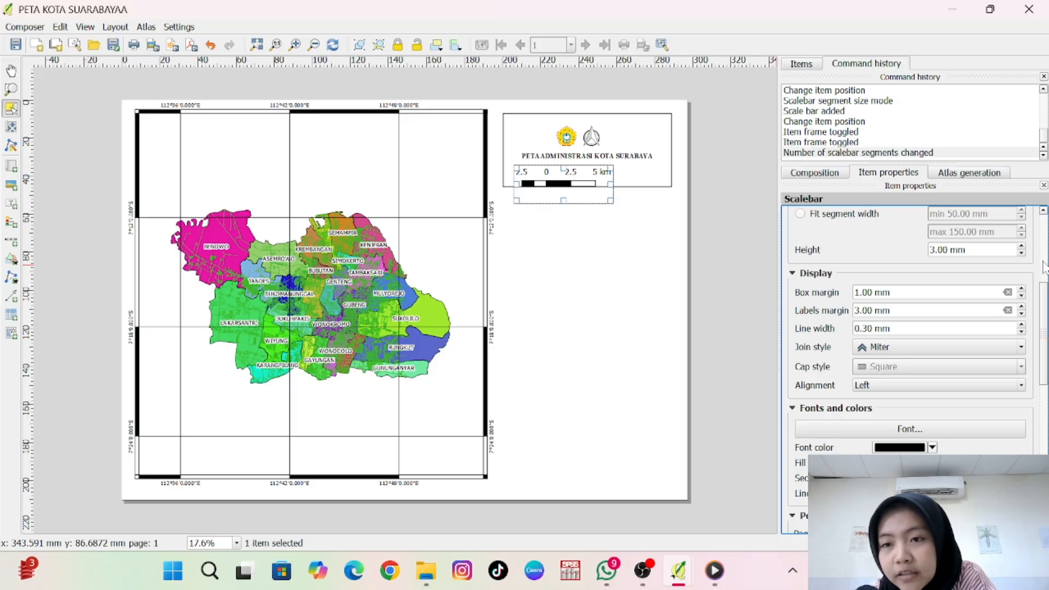
left_click_drag(562, 184, 585, 174)
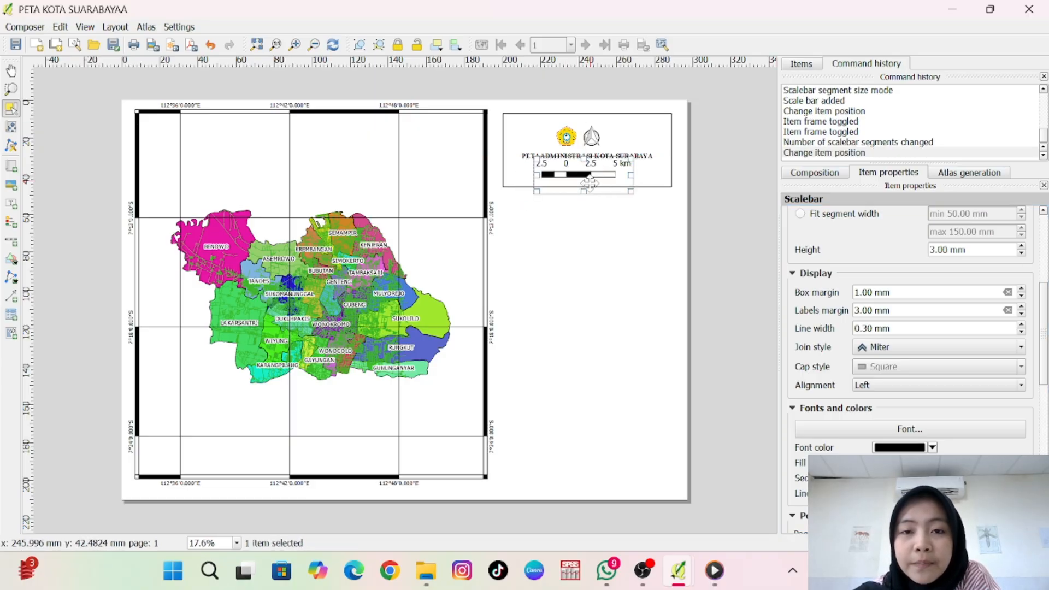
- Lower the scale bar slightly so its labels clear the title text, keeping it centered beneath the title
left_click_drag(583, 190, 593, 170)
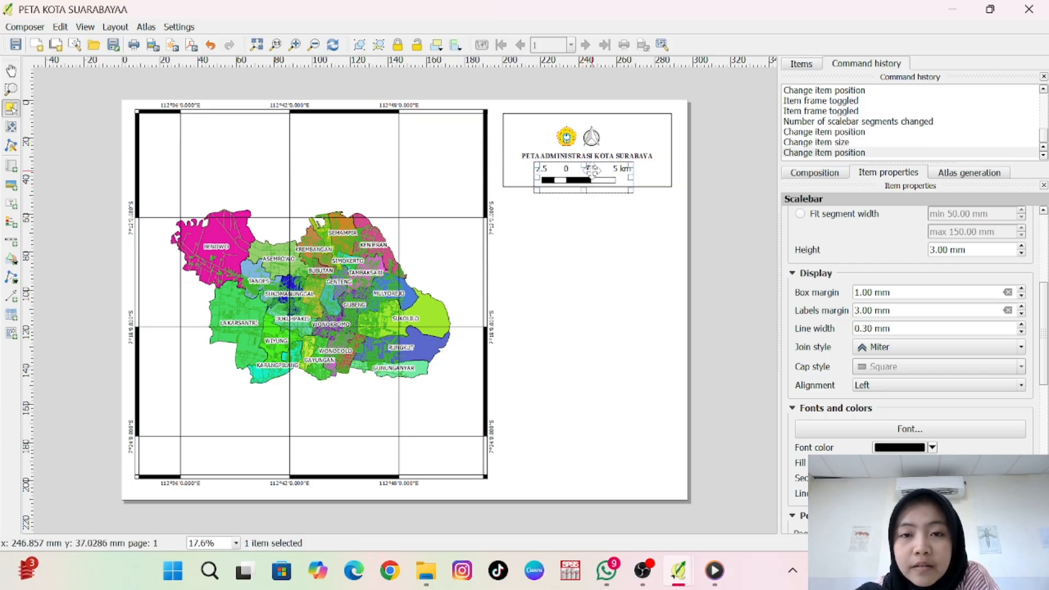
left_click(641, 170)
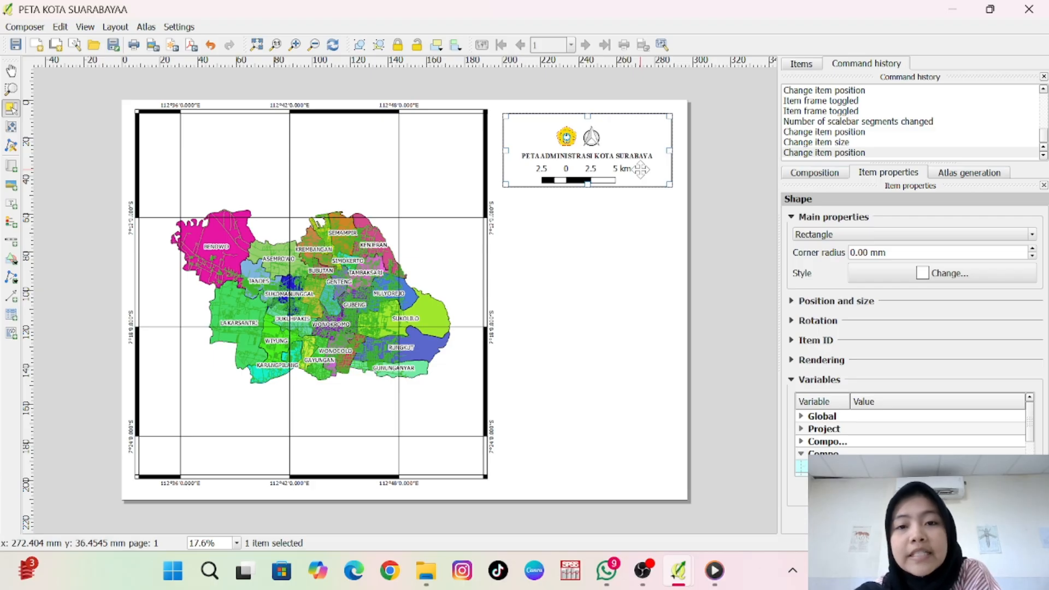
left_click(623, 171)
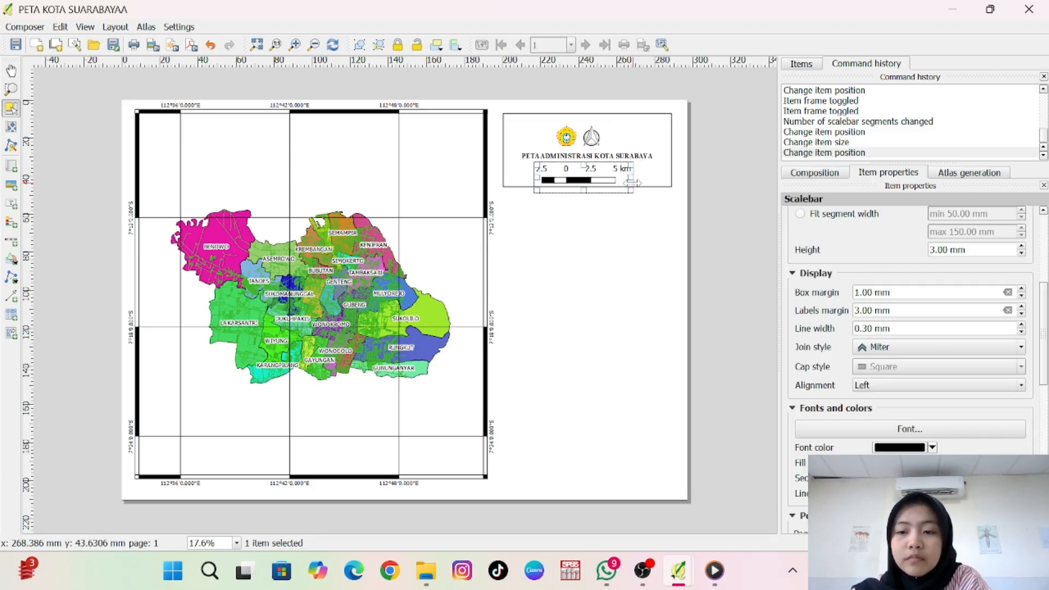
- Set the scale bar's number of right segments to 4 and shift the lengthened bar back inside the title rectangle
left_click_drag(1047, 297, 1044, 237)
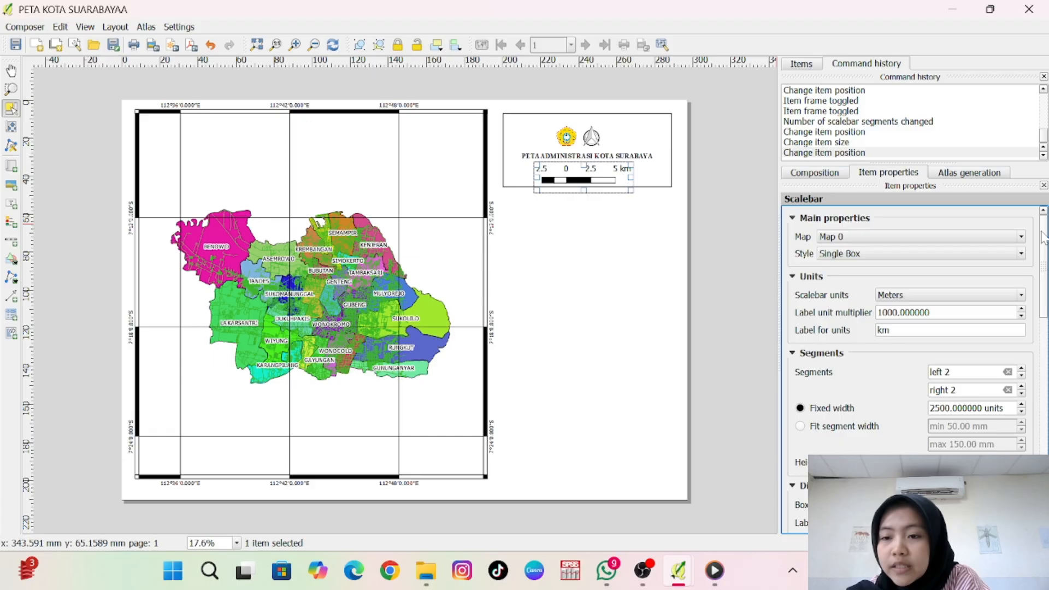
left_click(973, 397)
key("BackSpace")
type("4")
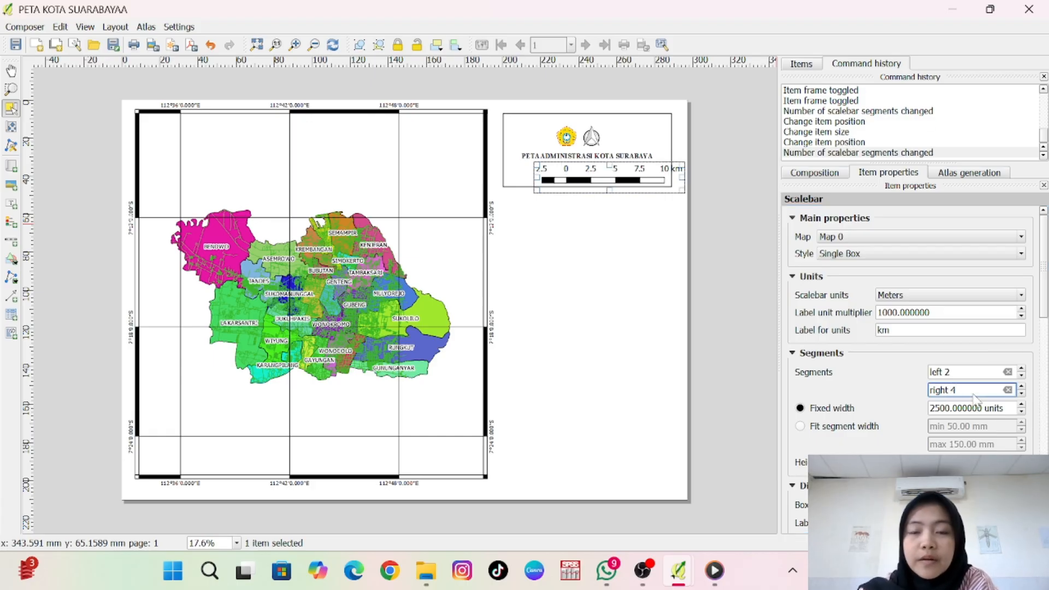
left_click(644, 171)
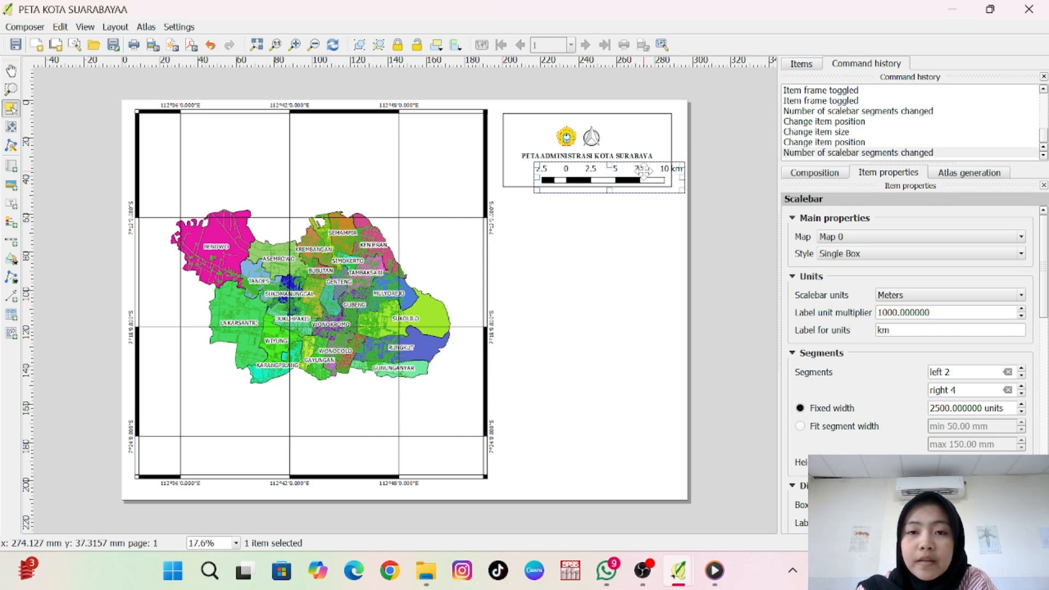
mouse_move(643, 171)
left_mouse_down()
mouse_move(612, 165)
mouse_move(624, 174)
left_mouse_up()
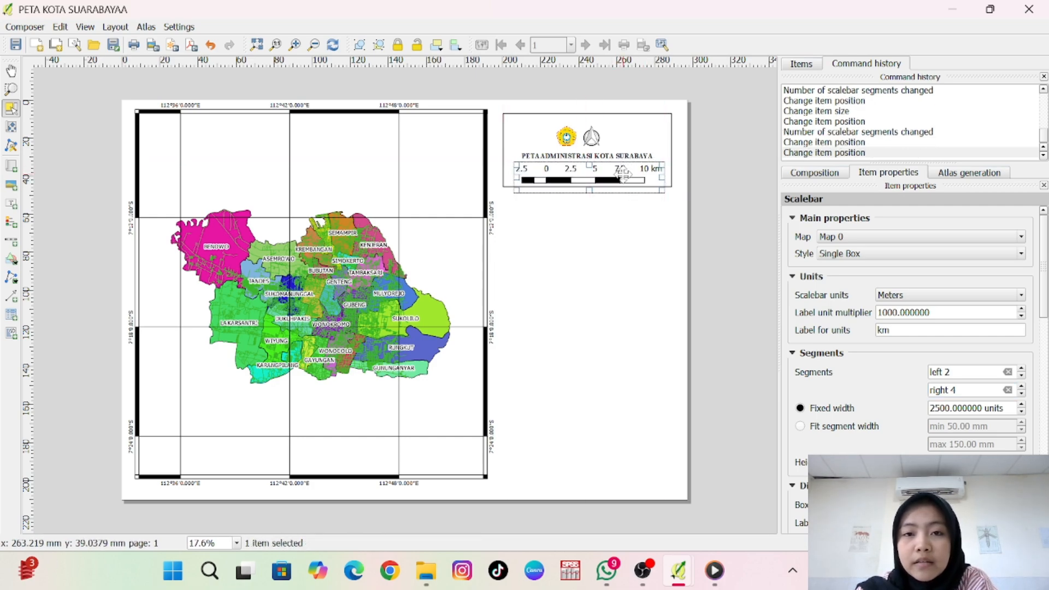
left_click(660, 229)
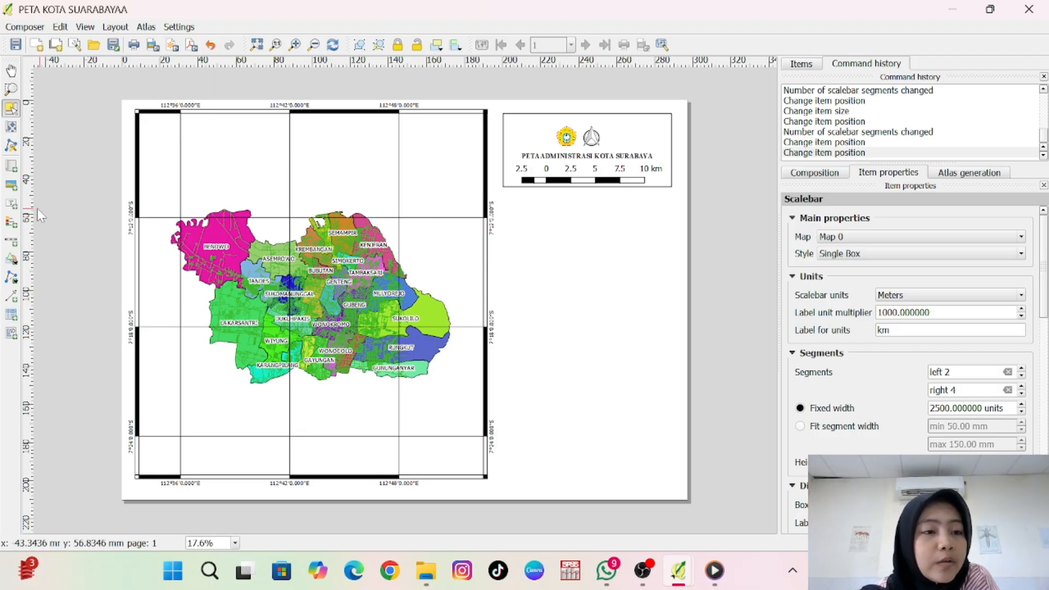
- Draw a tall rectangle directly beneath the title box, matching its width, as a frame for the legend
left_click(11, 259)
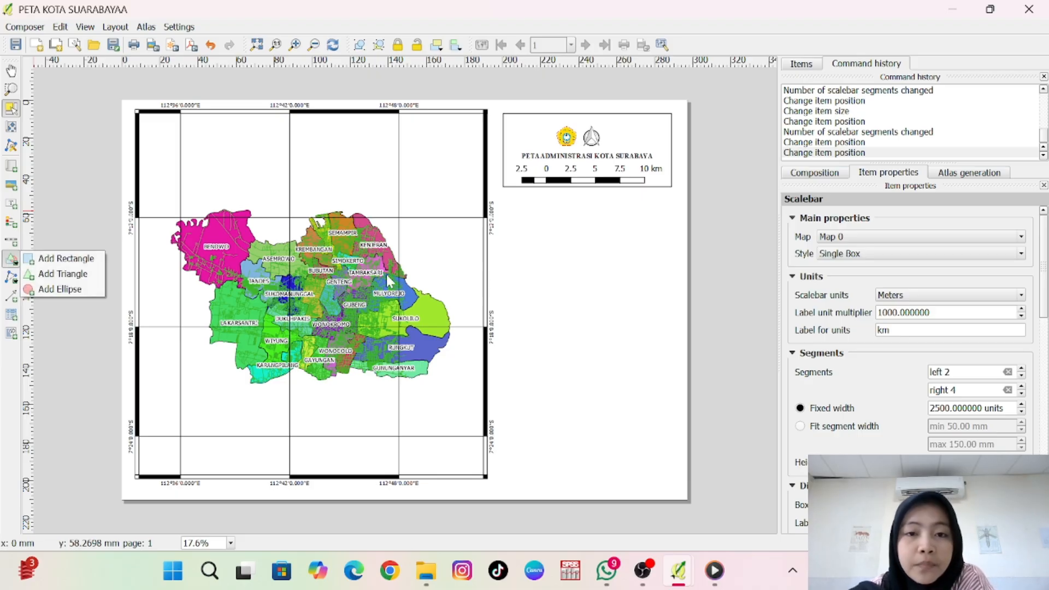
left_click(50, 261)
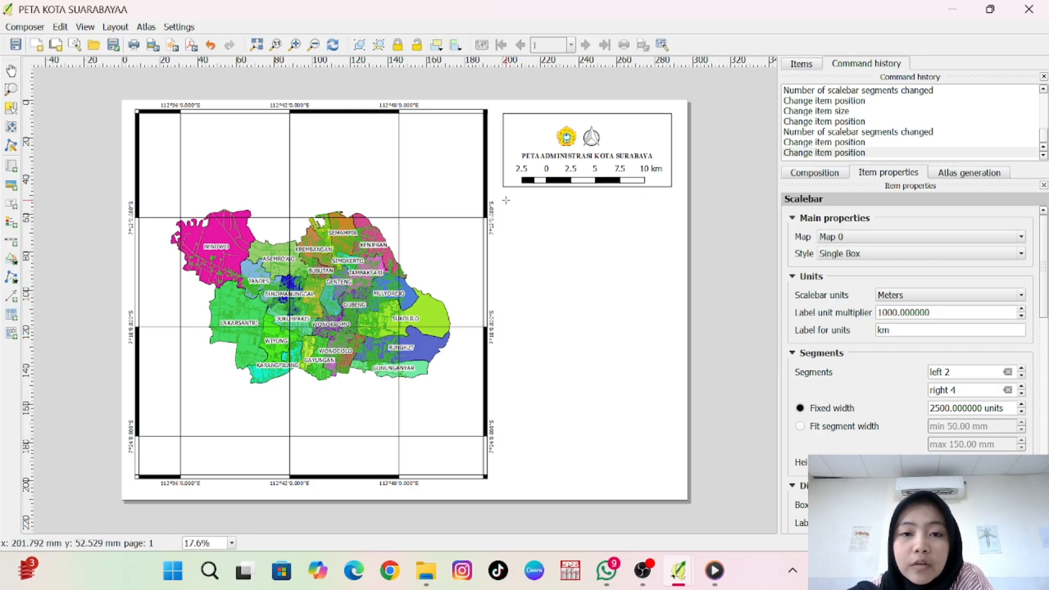
mouse_move(505, 196)
left_mouse_down()
mouse_move(640, 227)
mouse_move(667, 246)
mouse_move(673, 415)
left_mouse_up()
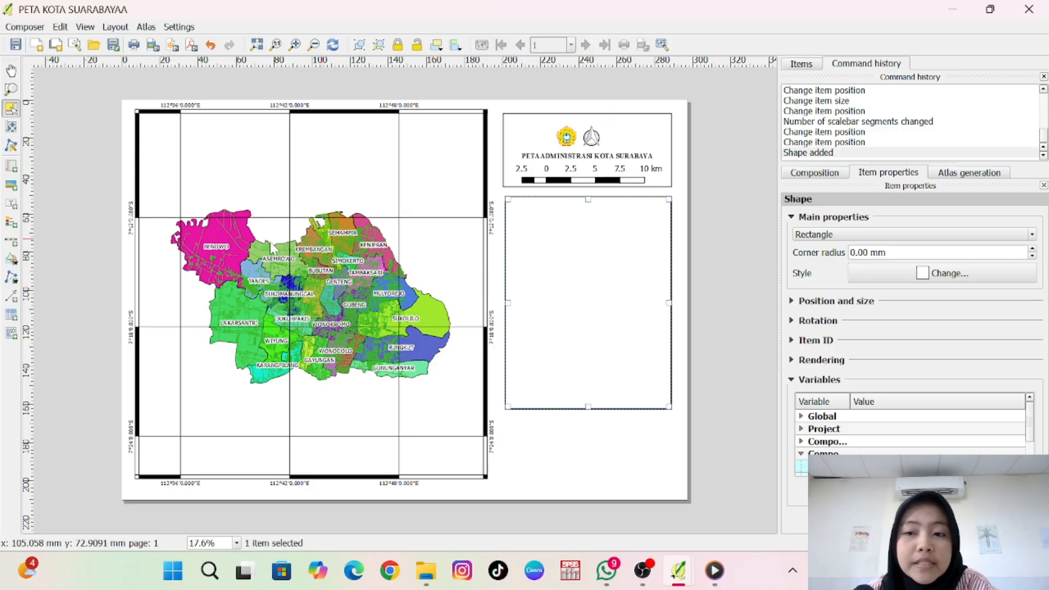
- Add a legend and move it over the new rectangle so the whole district list fits on the page
left_click(10, 221)
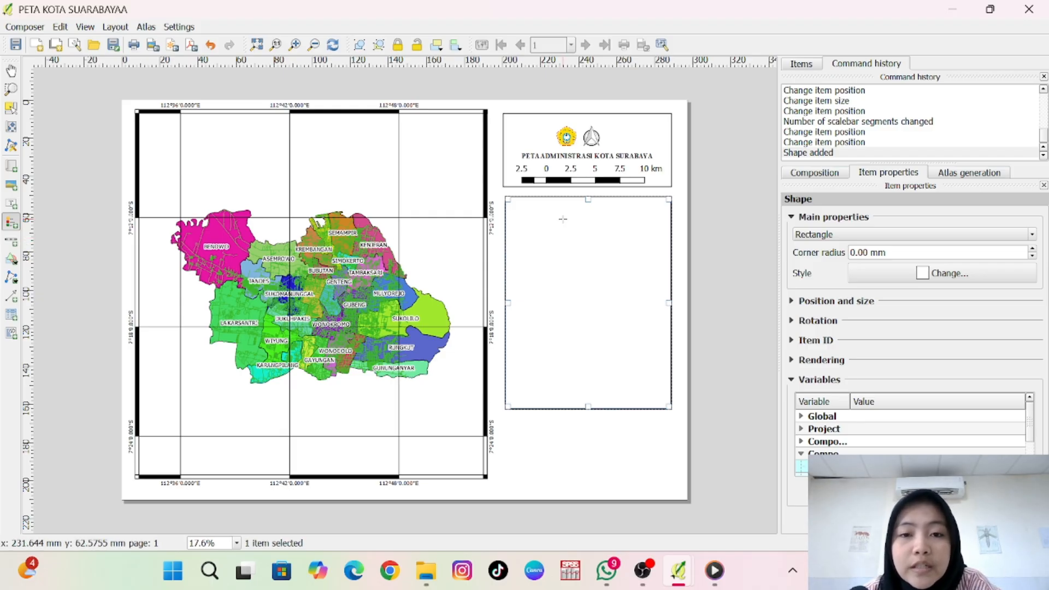
left_click(563, 218)
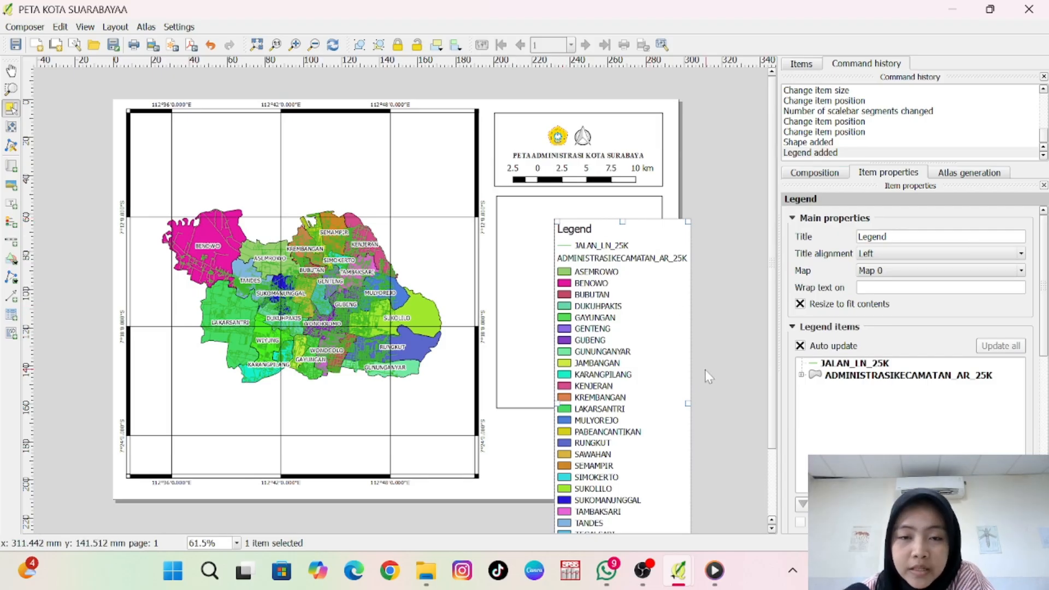
left_click_drag(683, 365, 623, 314)
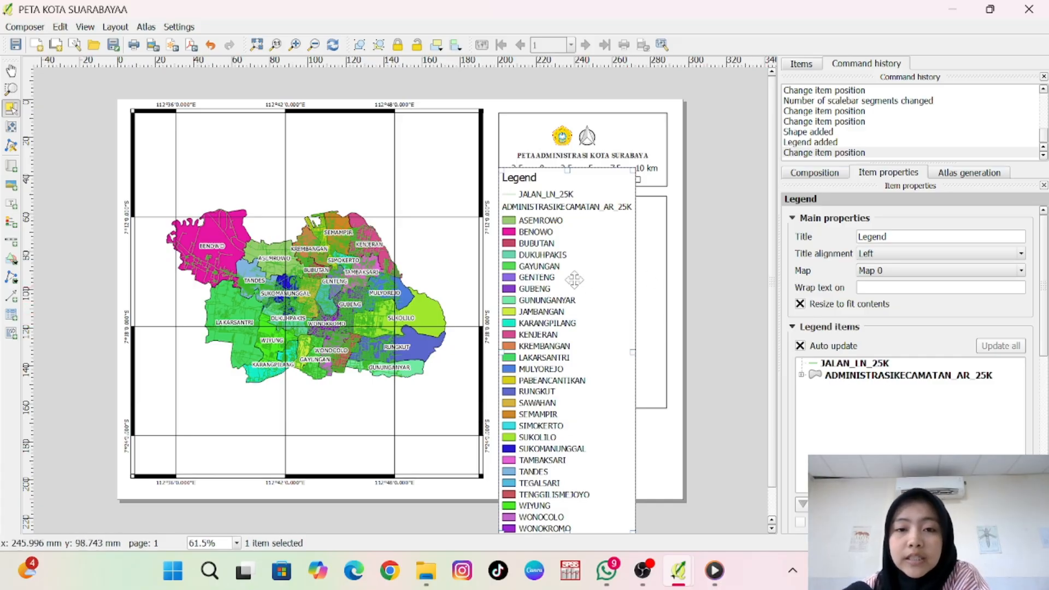
left_click_drag(571, 298, 574, 263)
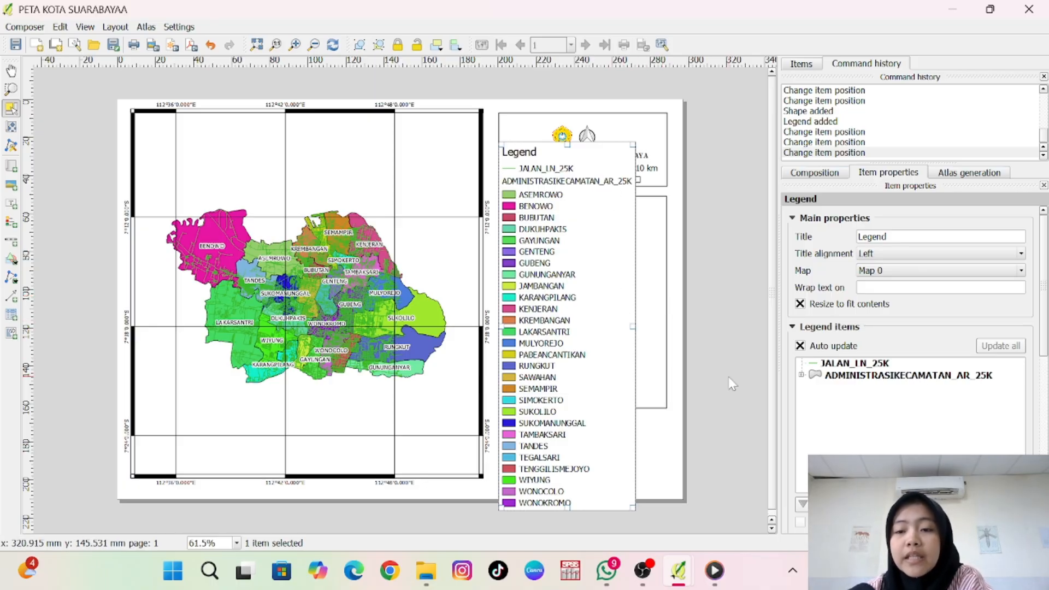
- Turn off the legend's auto update and remove the JALAN_LN_25K entry from the legend items
left_click(829, 365)
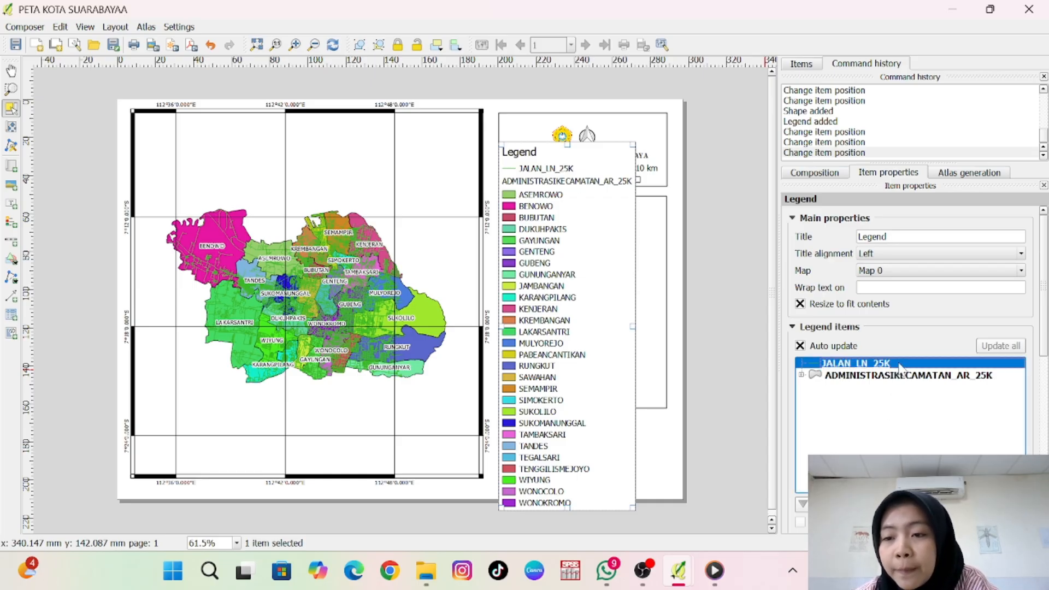
left_click(801, 347)
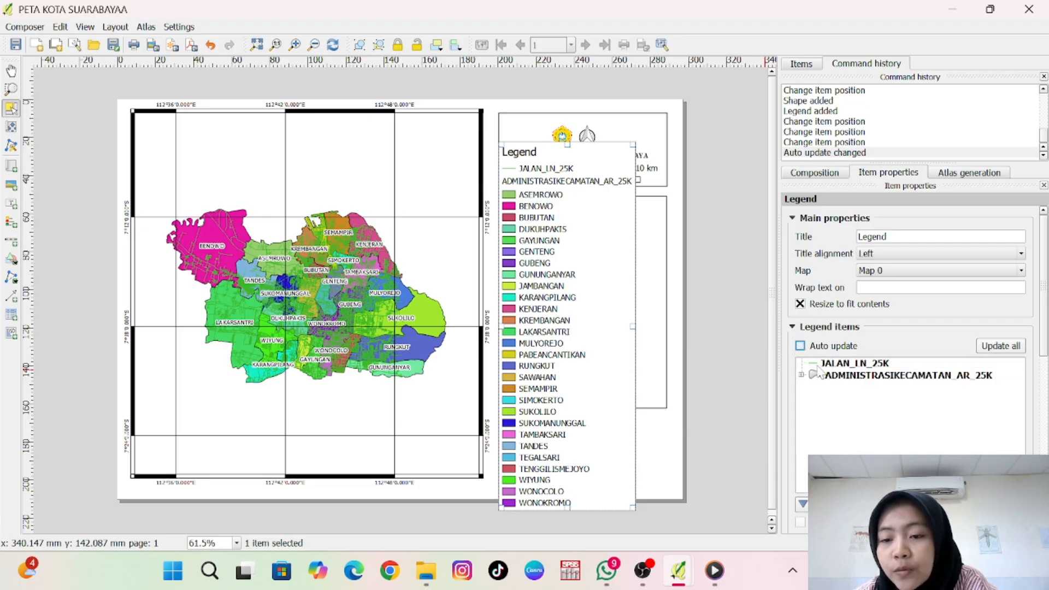
left_click(863, 364)
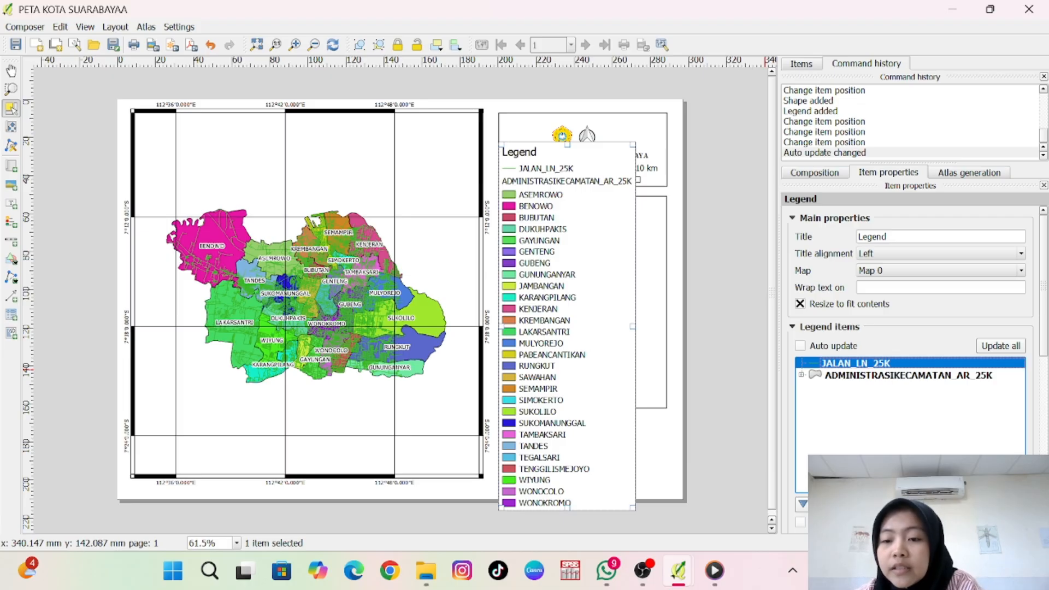
left_click(881, 504)
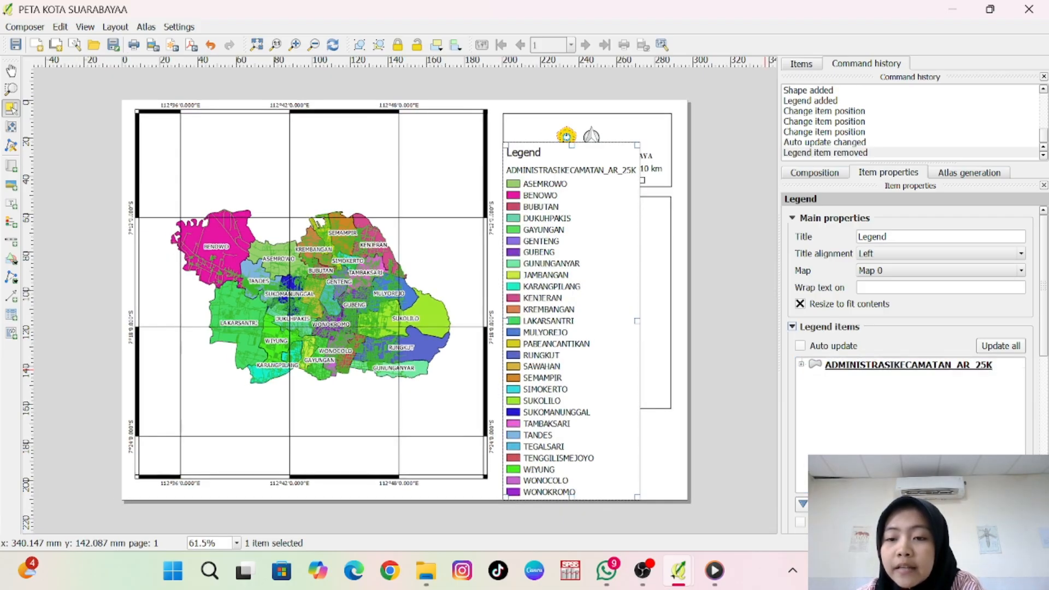
- Rename the legend's ADMINISTRASIKECAMATAN_AR_25K entry to PETA KOTA SURABAYA
left_click(844, 365)
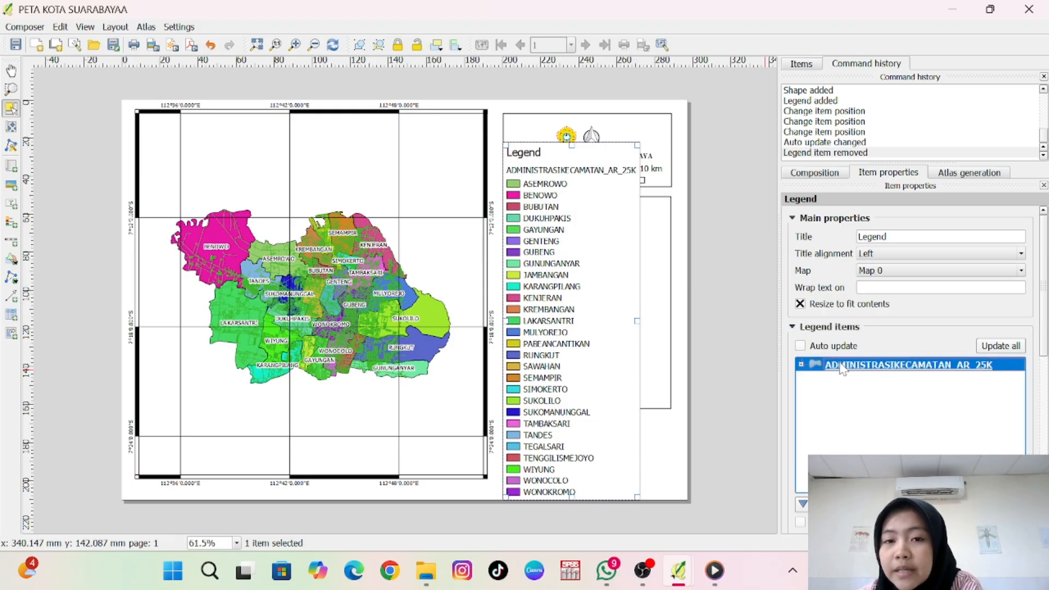
right_click(886, 374)
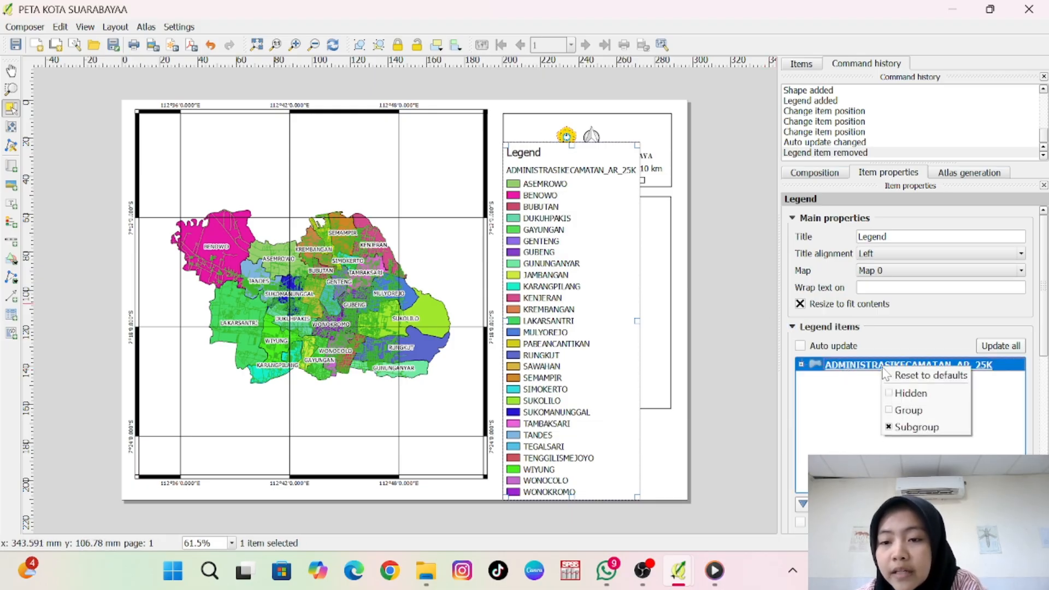
left_click(870, 368)
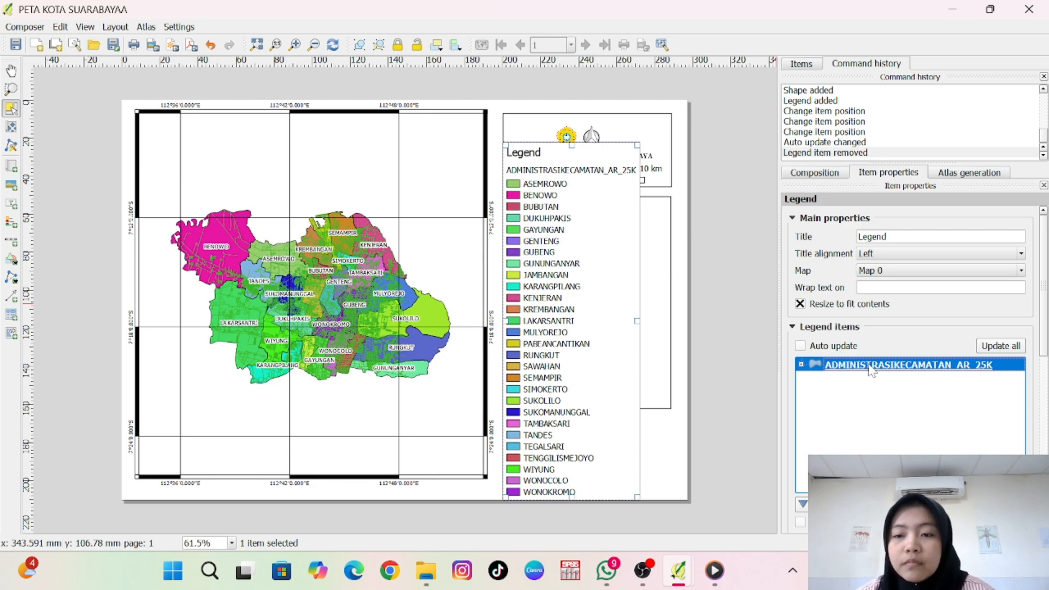
double_click(872, 366)
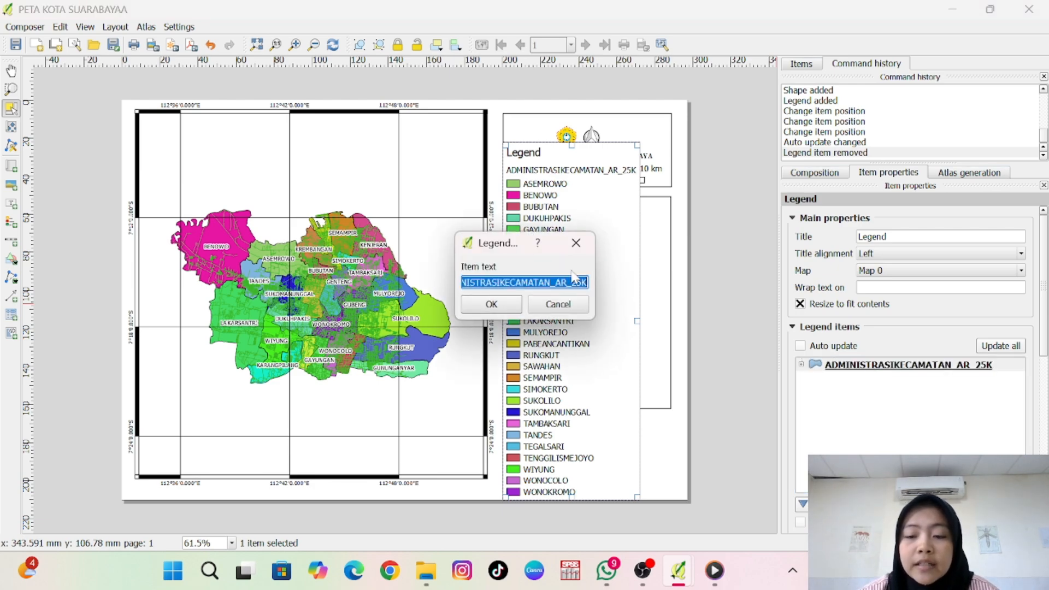
key("BackSpace")
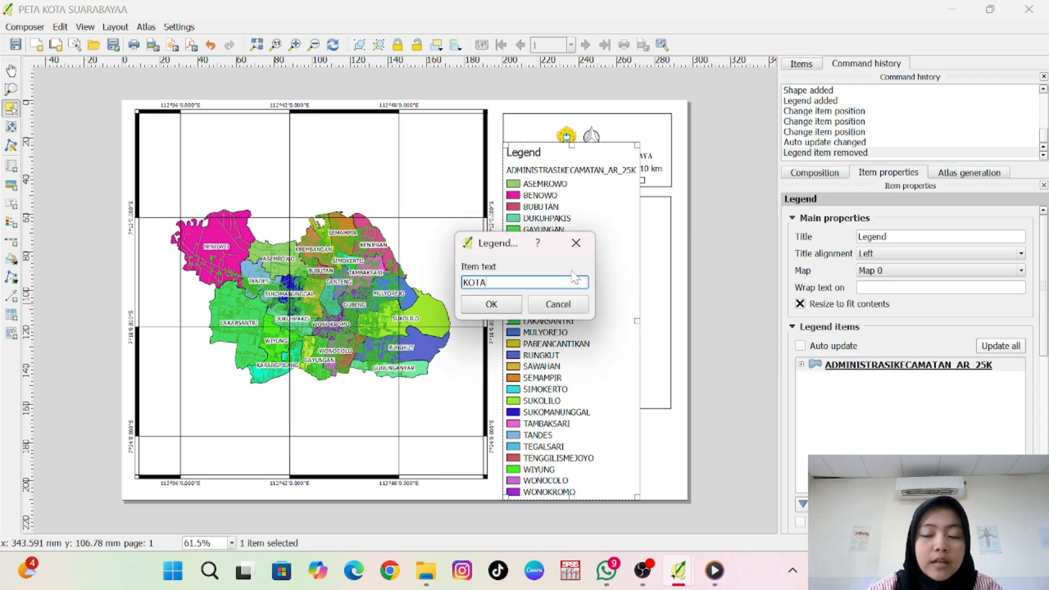
key("BackSpace")
key("BackSpace")
type("PETA ")
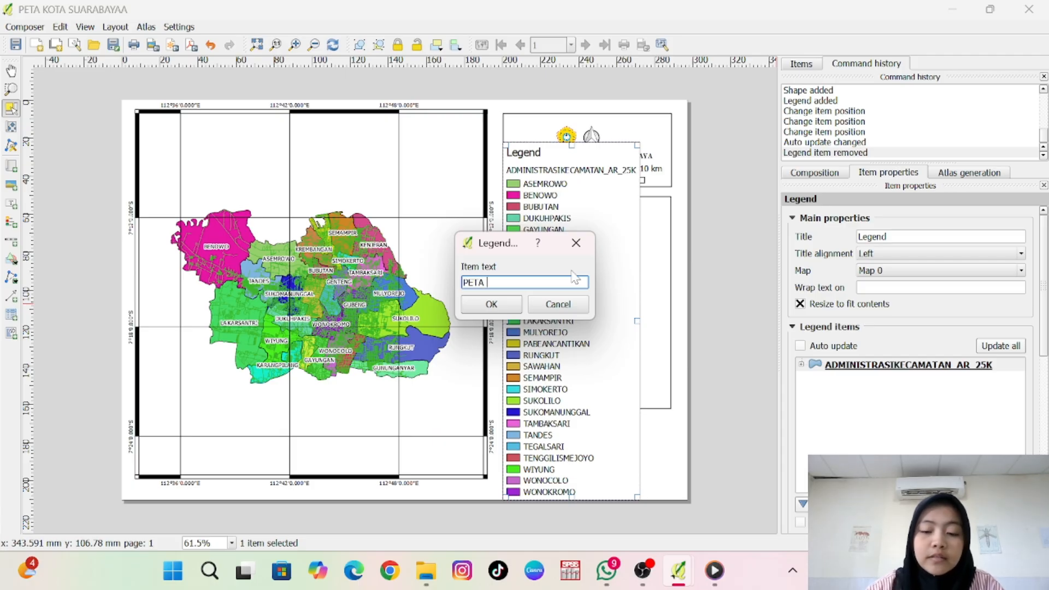
type("KOTA SURABAYA")
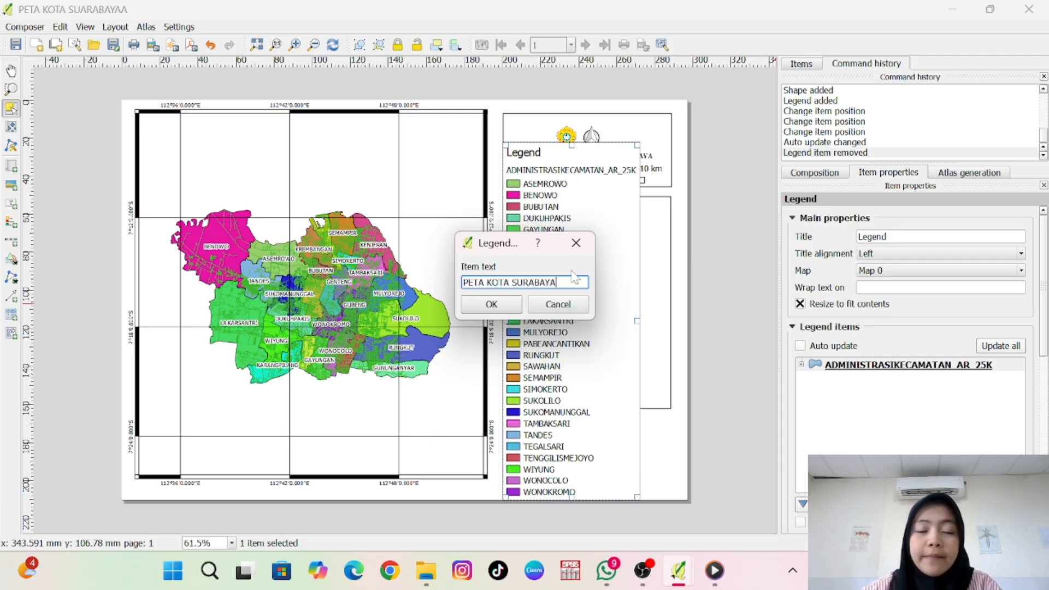
left_click(502, 305)
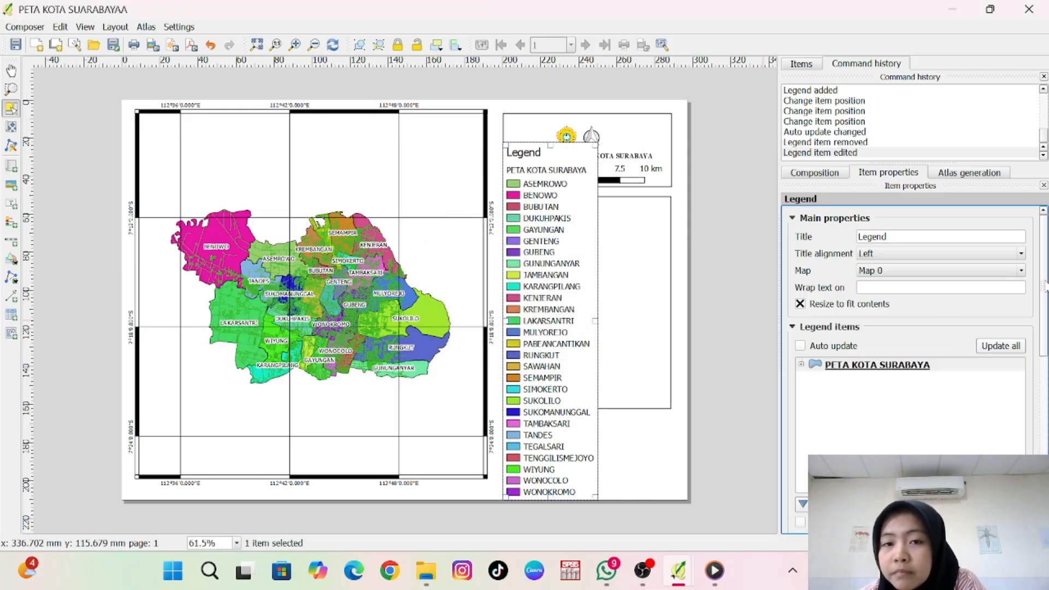
- Arrange the legend in two columns with Split layers enabled, and move it down over the empty rectangle
scroll(1045, 283, "down", 3)
scroll(910, 328, "down", 6)
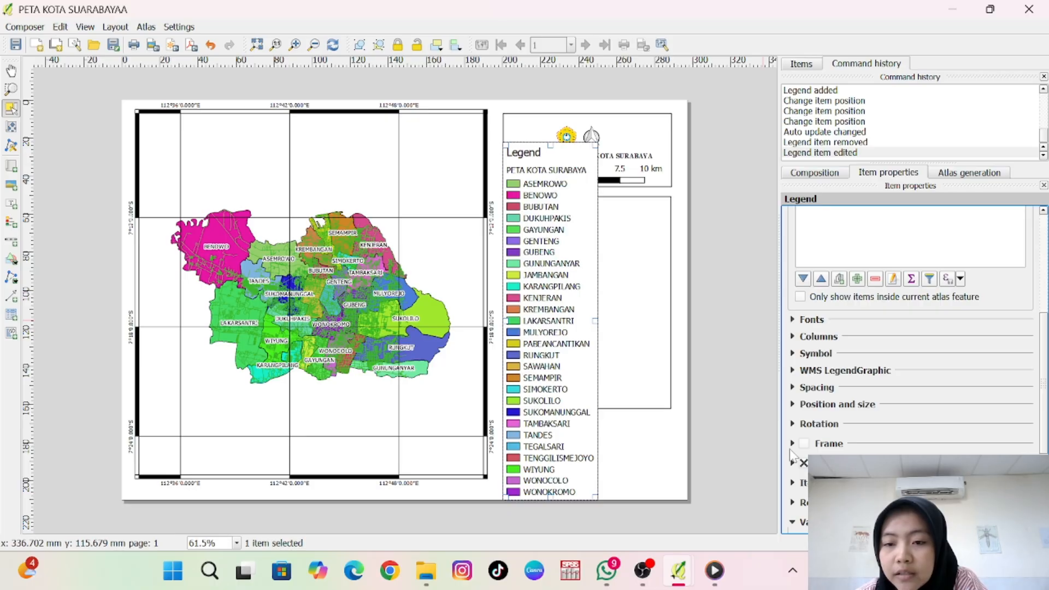
left_click(793, 337)
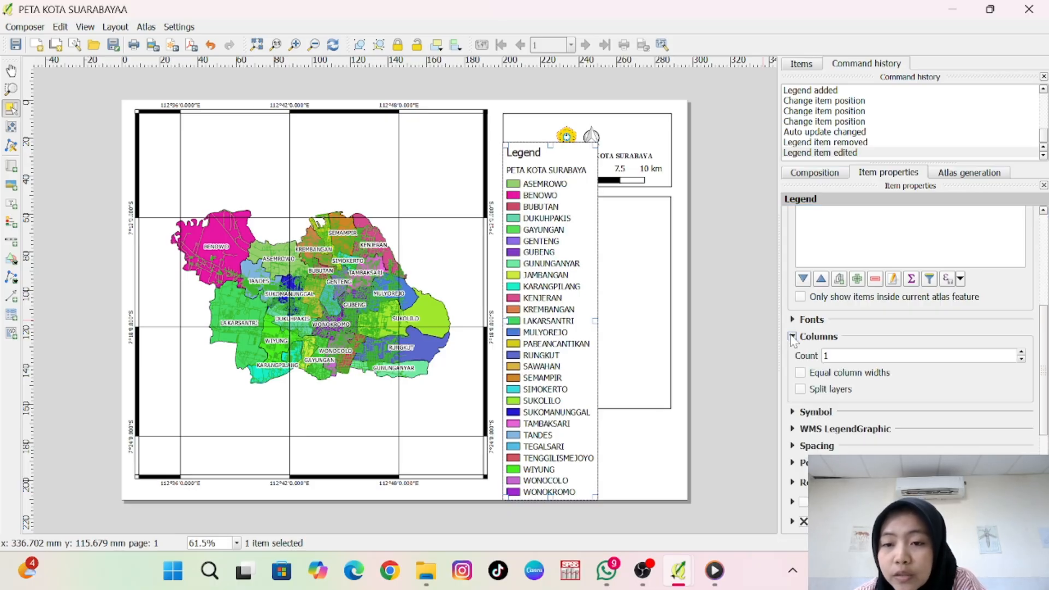
left_click(792, 320)
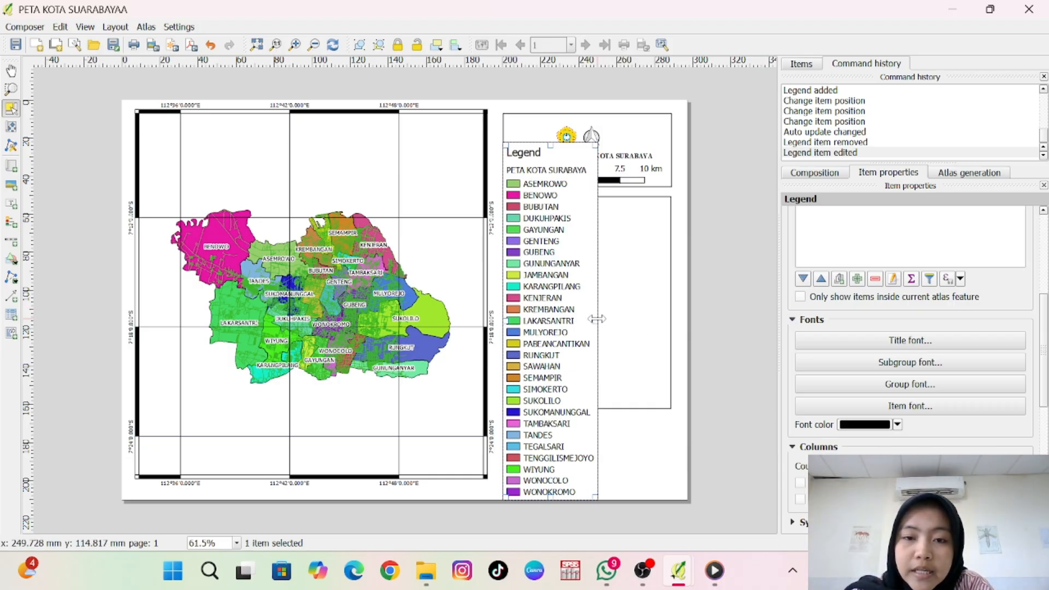
left_click_drag(596, 320, 705, 323)
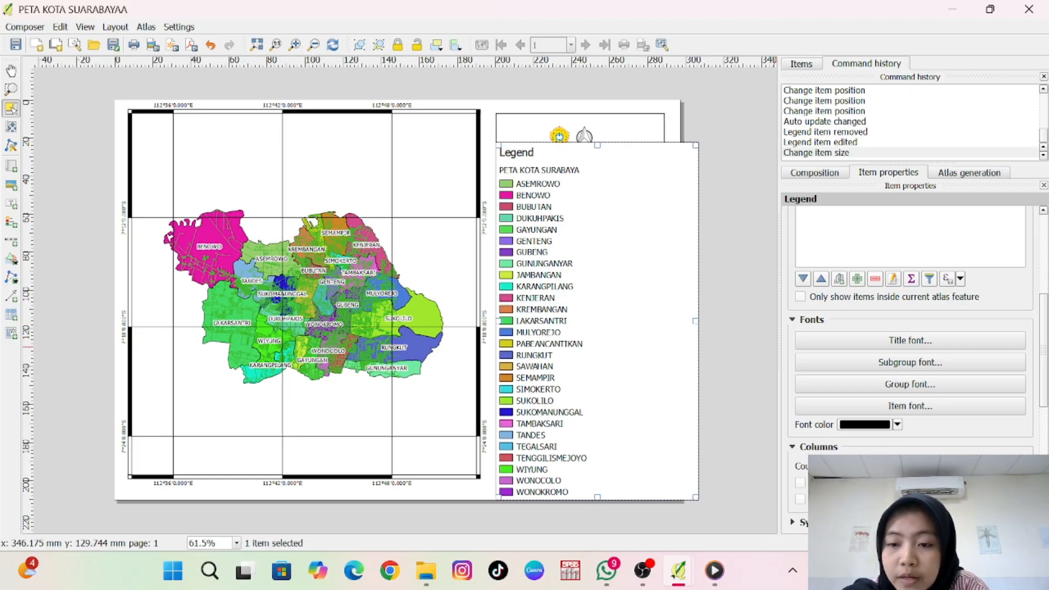
left_click(875, 466)
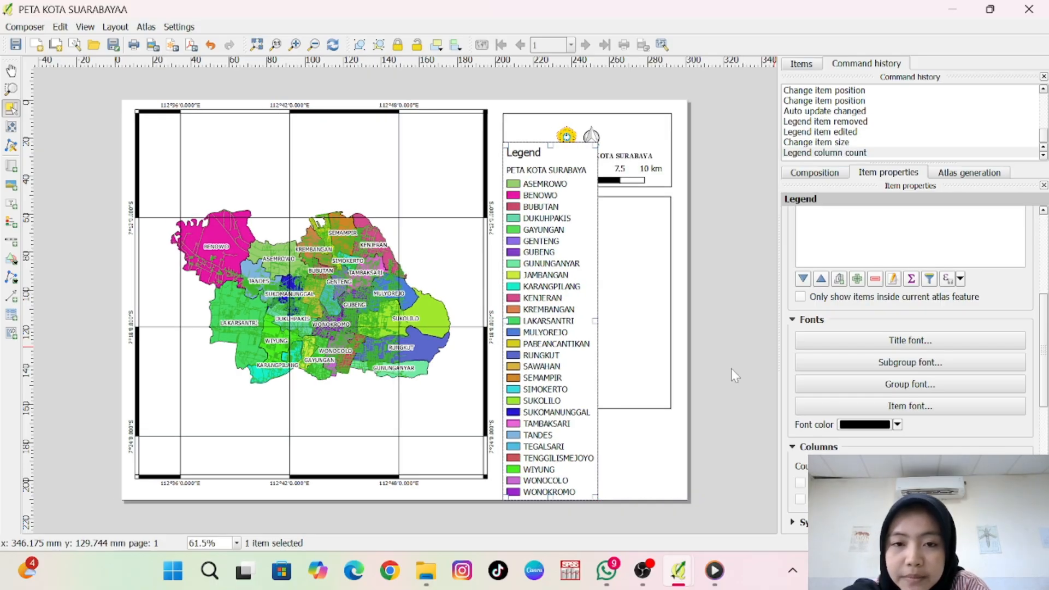
left_click_drag(596, 321, 664, 322)
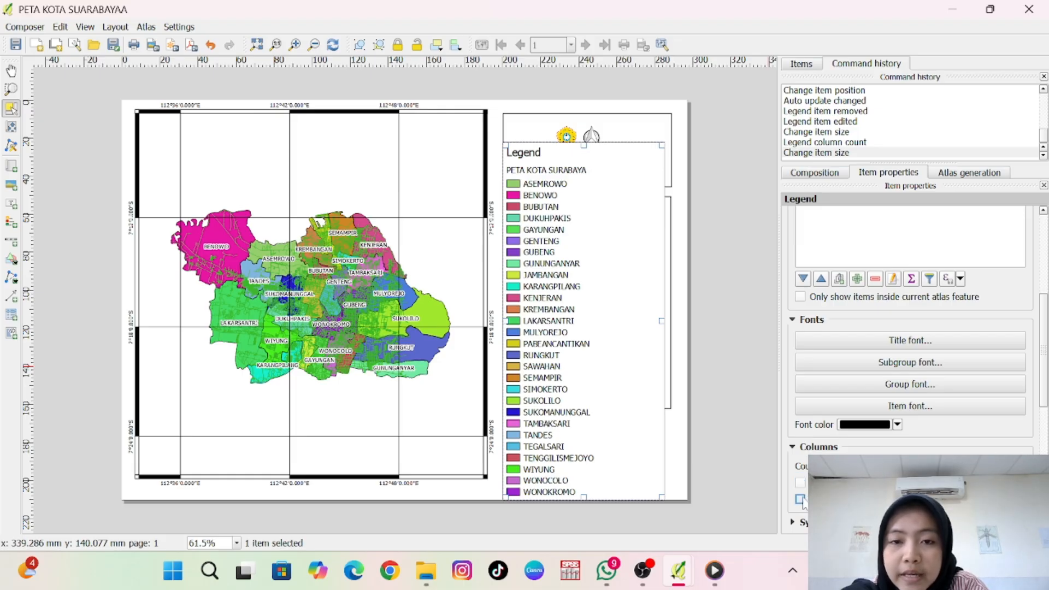
left_click(800, 499)
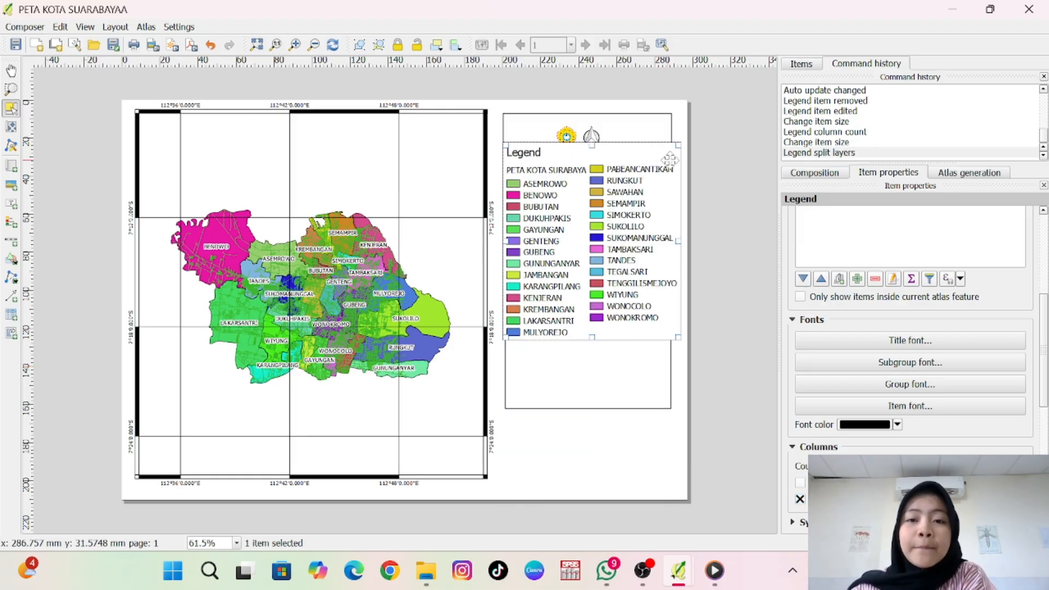
left_click_drag(643, 176, 624, 268)
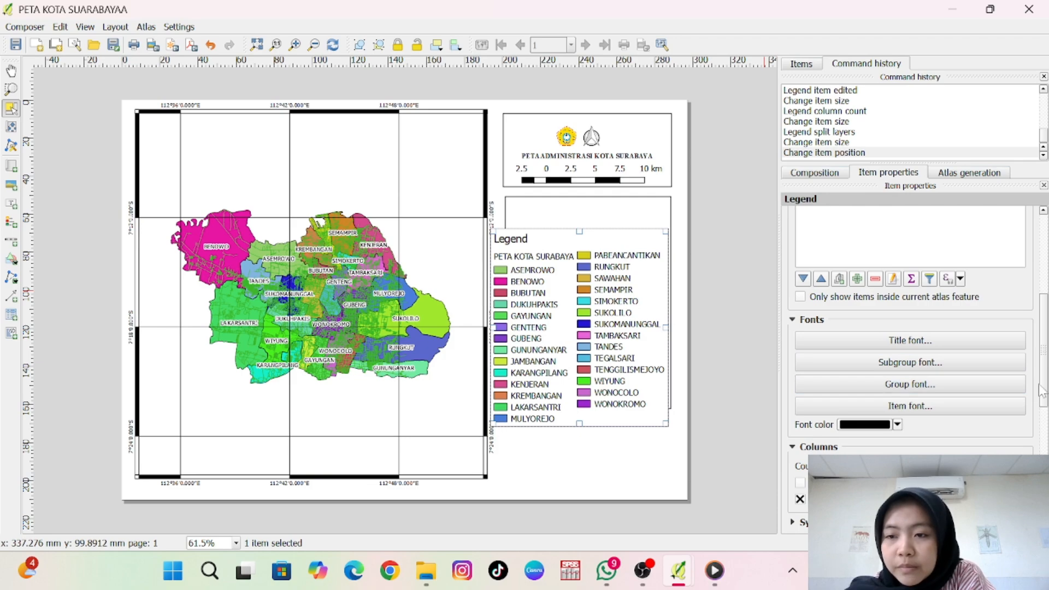
- Set the legend's symbol width and symbol height to 2.00 mm each
left_click_drag(1045, 383, 1046, 417)
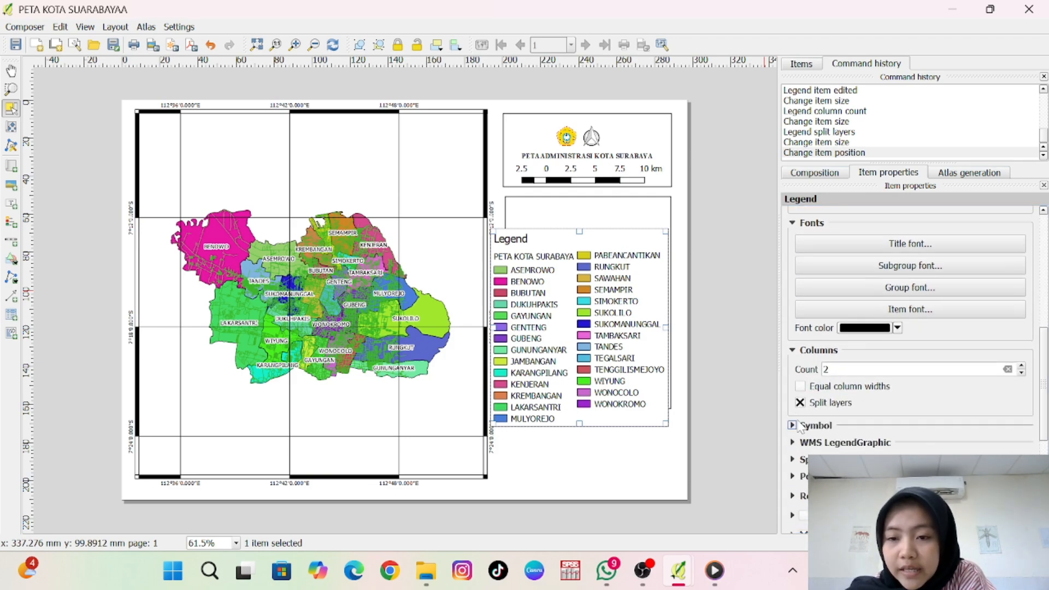
left_click(793, 427)
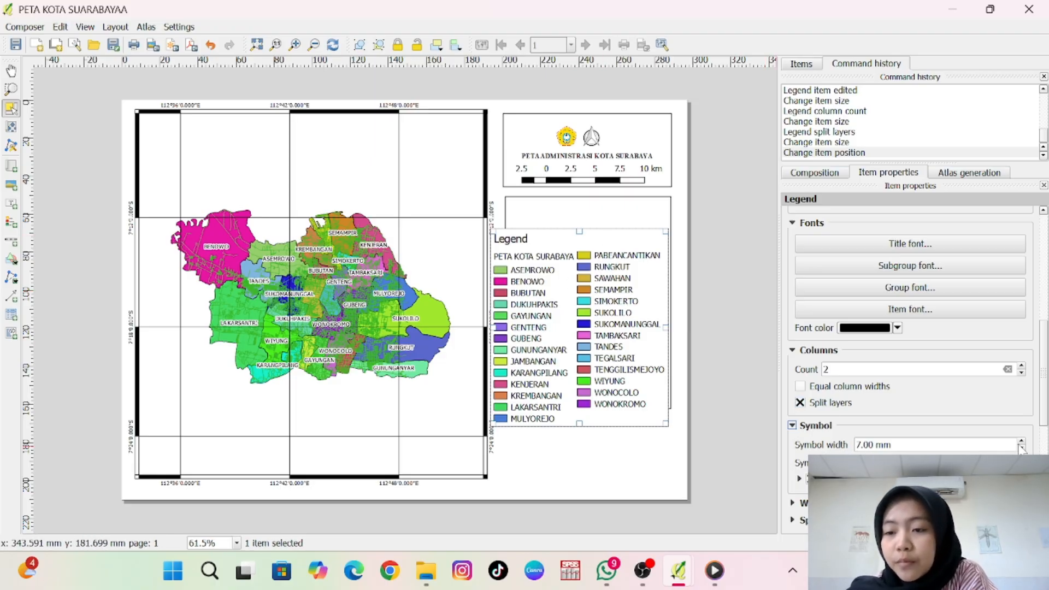
left_click(1022, 448)
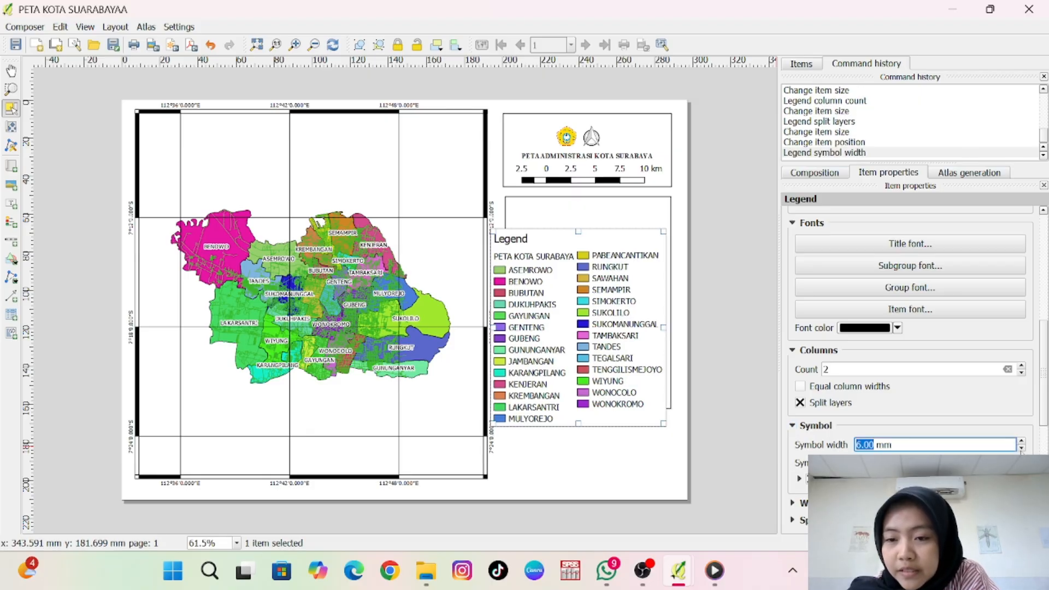
left_click(1021, 449)
left_click(1022, 449)
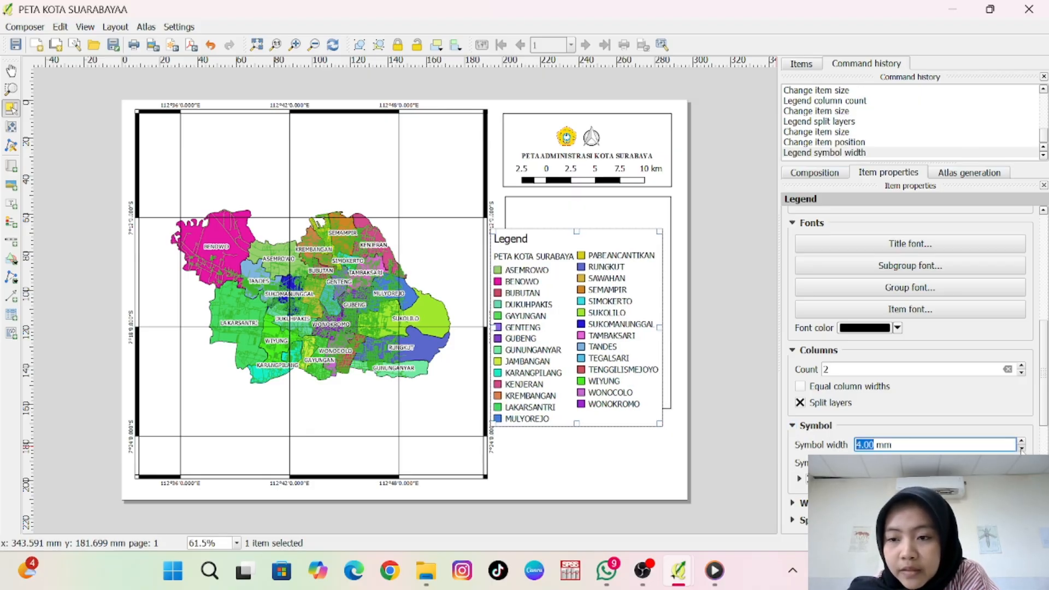
left_click(1022, 449)
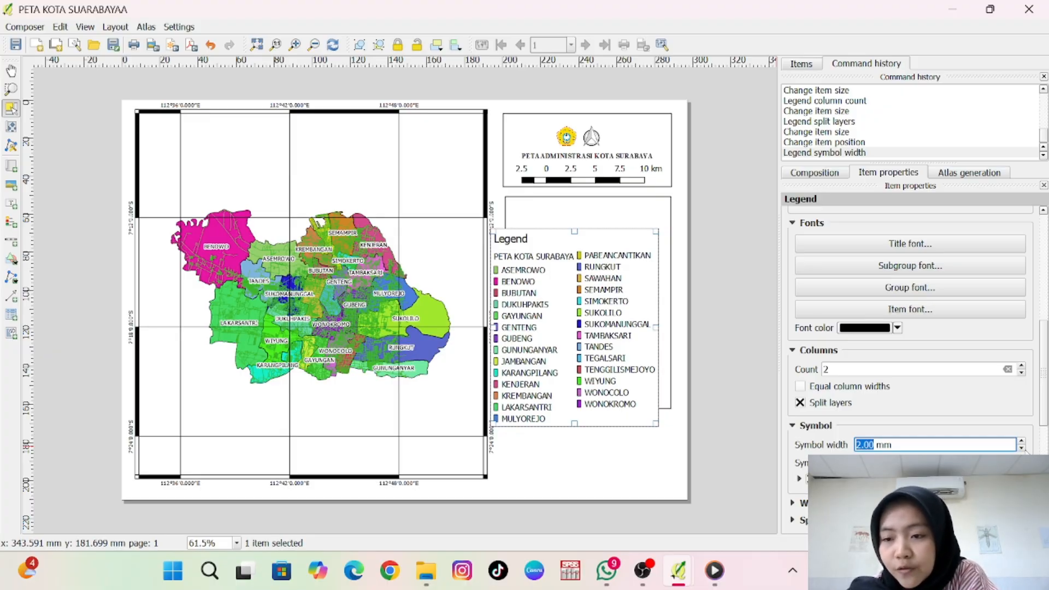
left_click(1022, 466)
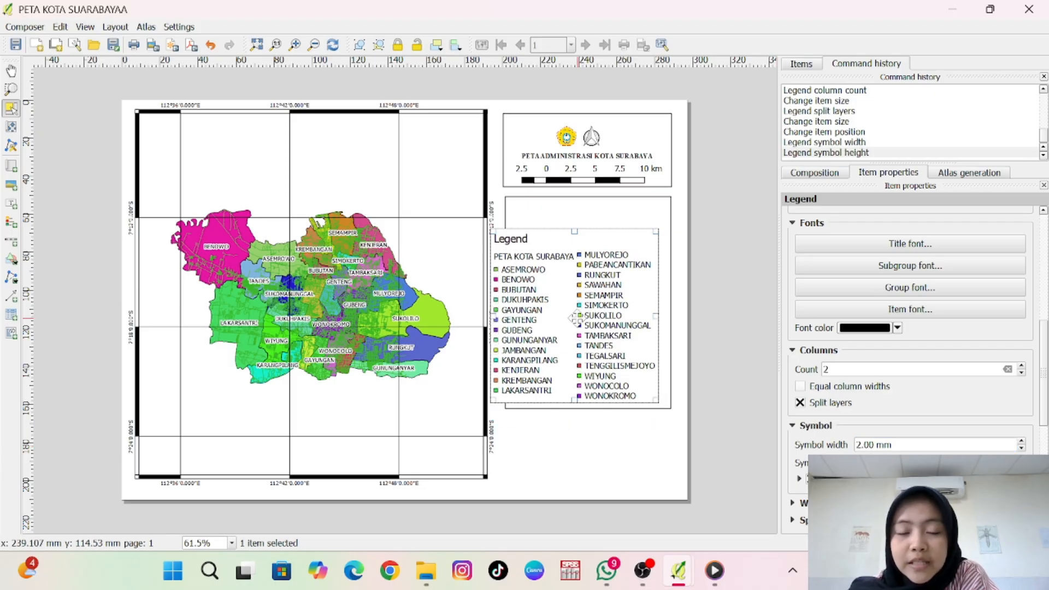
- Reposition and resize the compacted legend so it sits inside the empty rectangle below the title block
left_click_drag(579, 317, 593, 307)
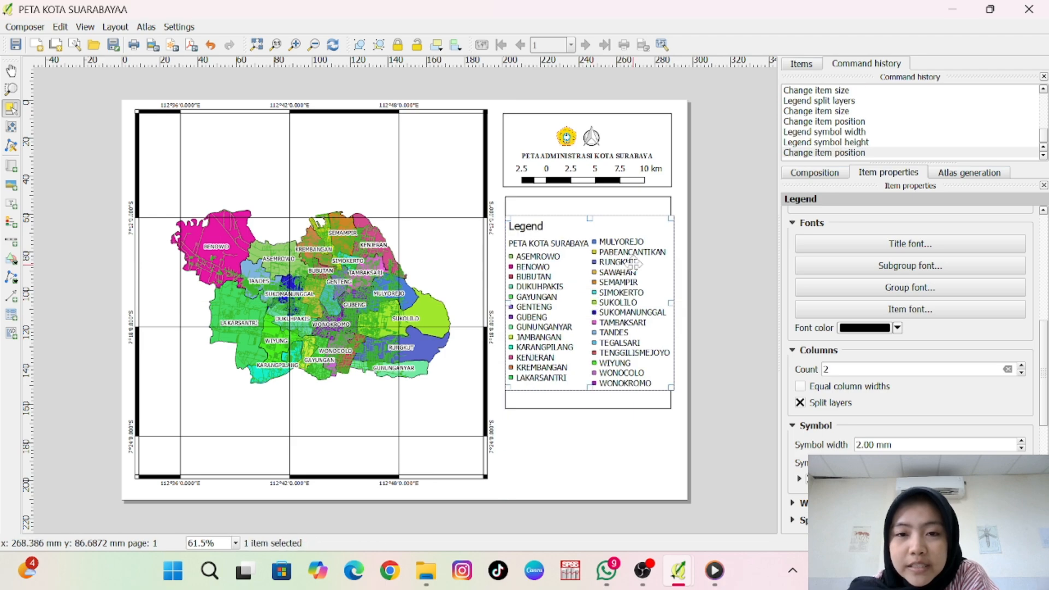
left_click_drag(672, 218, 671, 230)
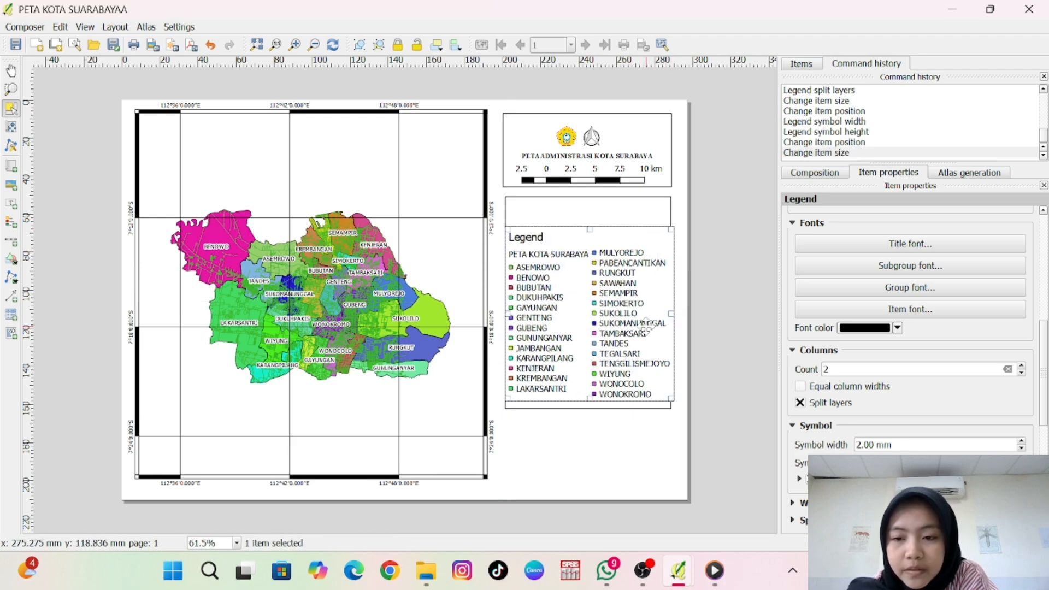
mouse_move(647, 311)
left_mouse_down()
mouse_move(643, 300)
mouse_move(639, 314)
left_mouse_up()
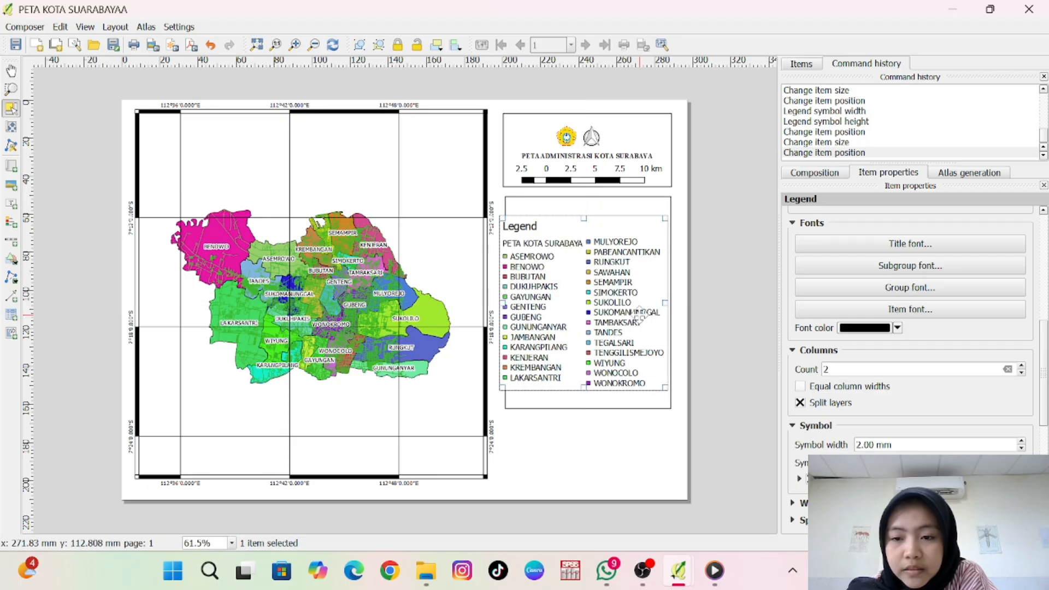
left_click_drag(649, 357, 657, 371)
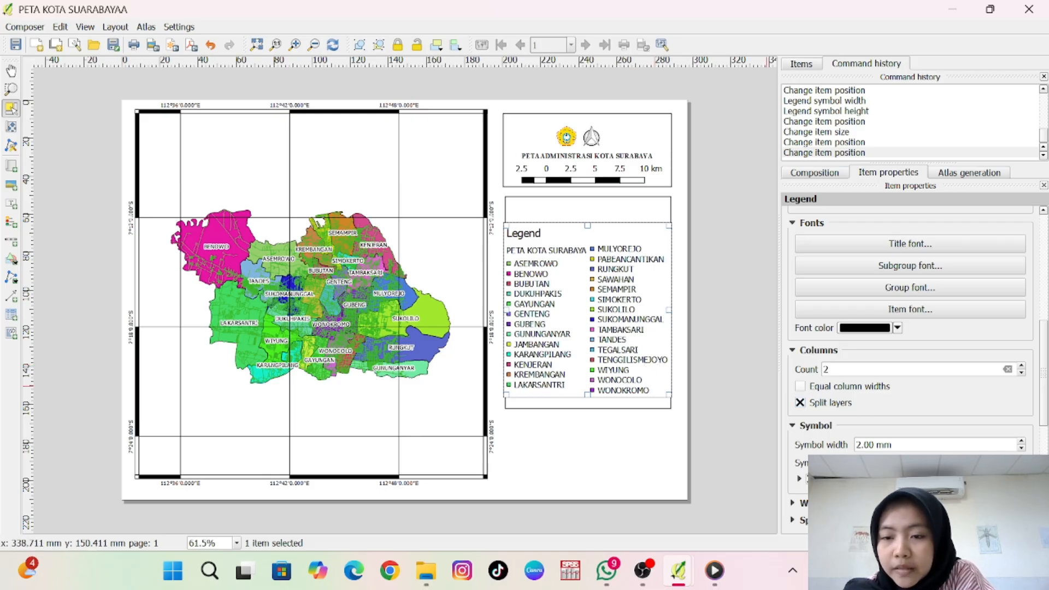
mouse_move(1043, 366)
left_mouse_down()
mouse_move(1043, 322)
mouse_move(1043, 384)
left_mouse_up()
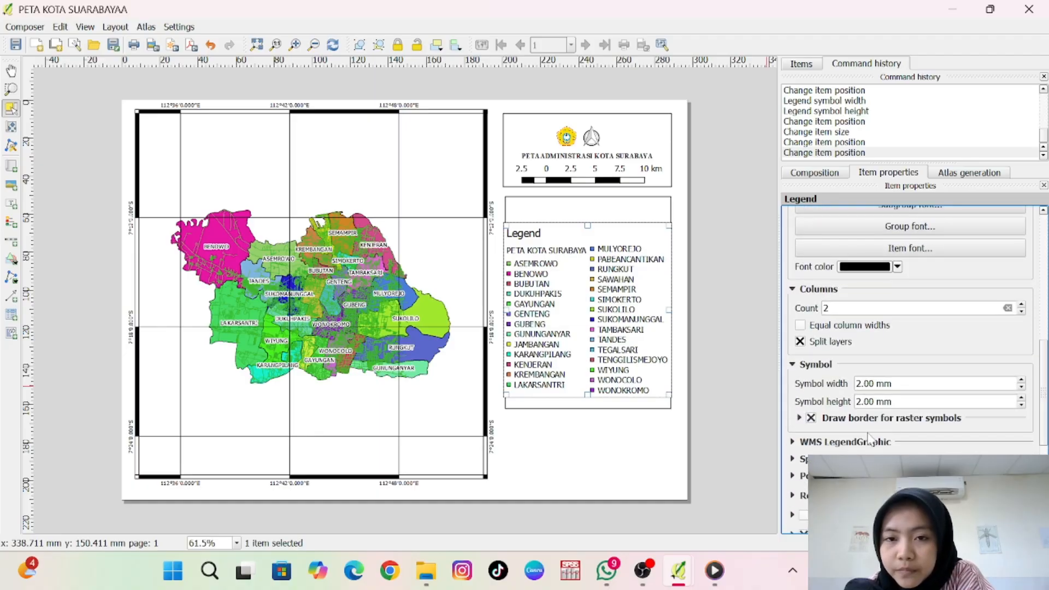
left_click_drag(668, 226, 659, 236)
left_click_drag(642, 286, 641, 265)
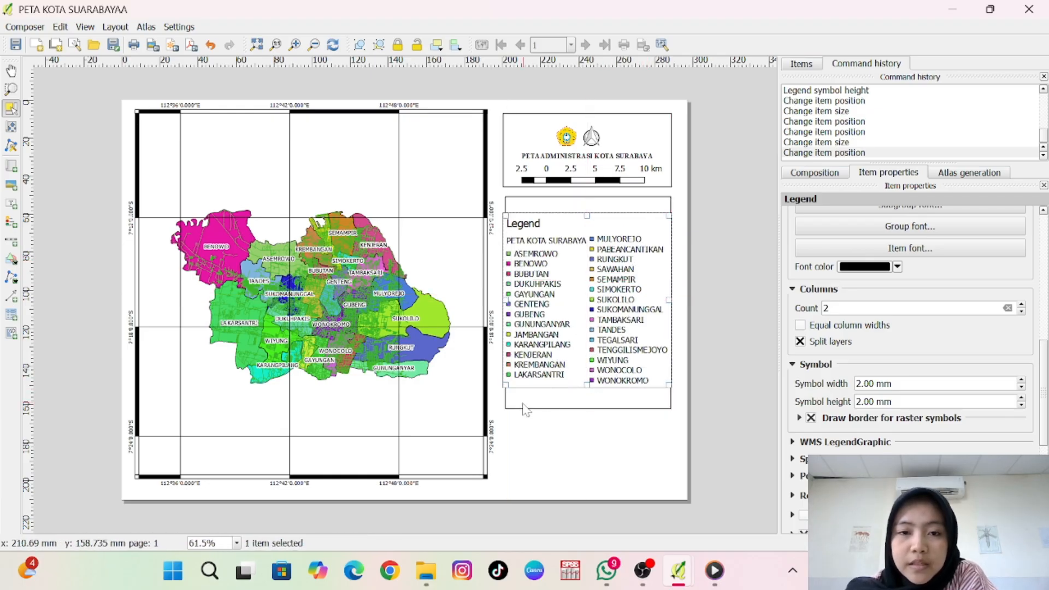
- Widen the rectangle around the legend on both sides and extend the title block's rectangle on its left so their edges line up
left_click(507, 392)
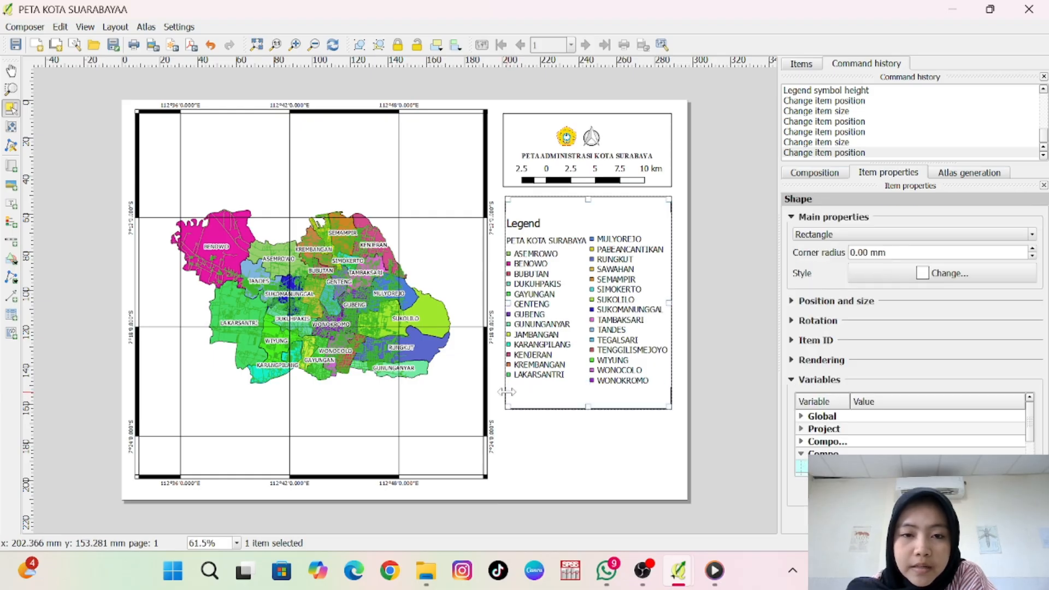
left_click_drag(506, 392, 492, 392)
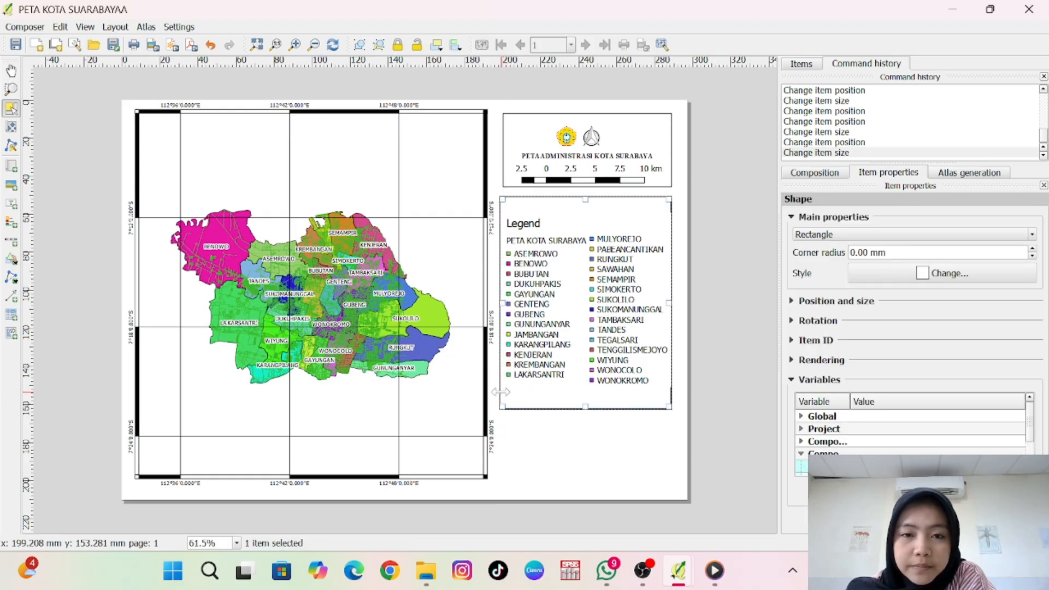
left_click(563, 358)
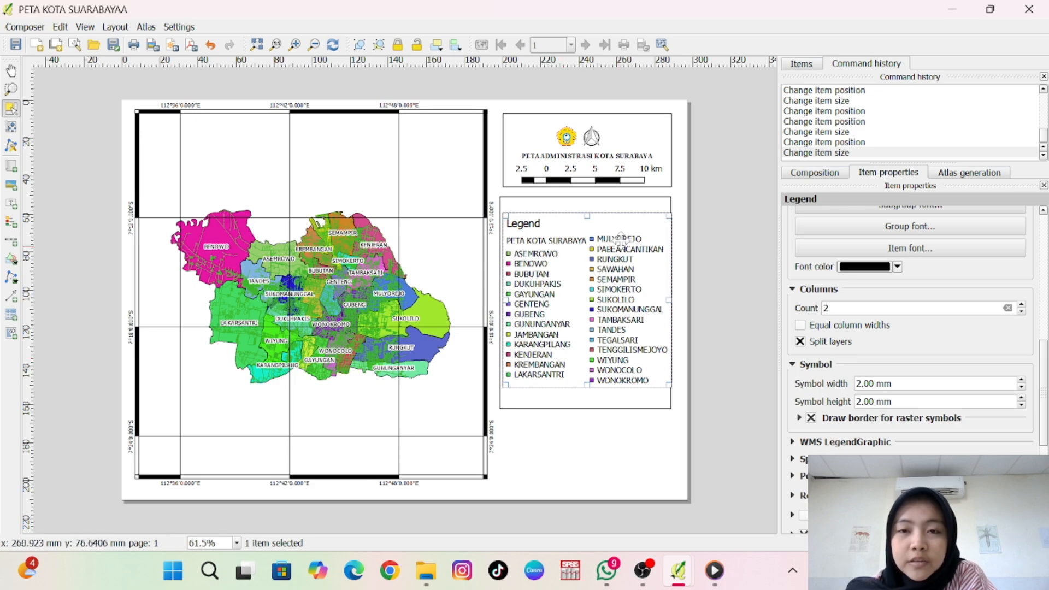
left_click(504, 148)
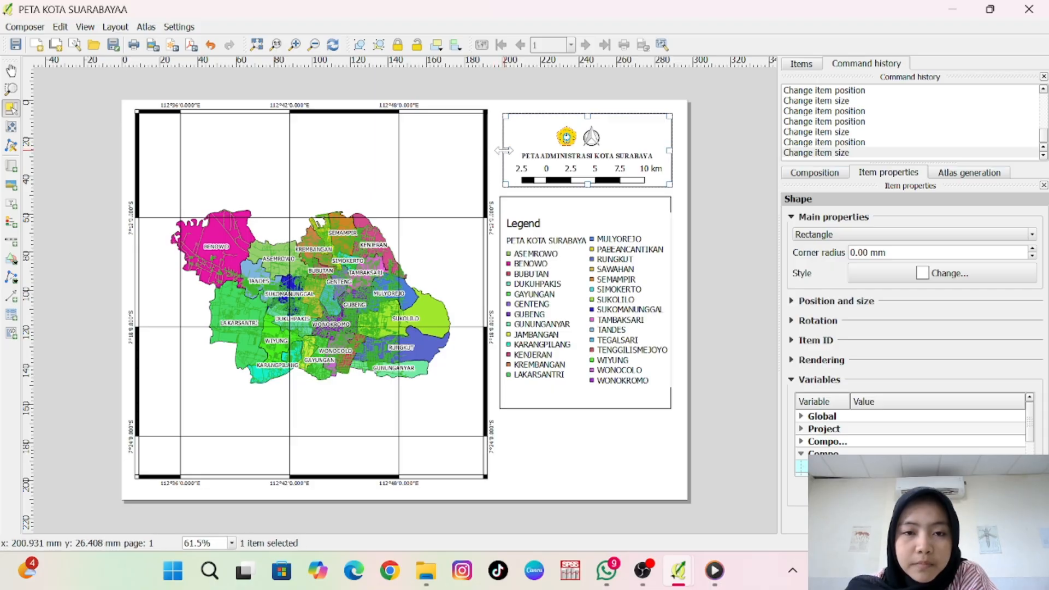
left_click_drag(503, 147, 503, 157)
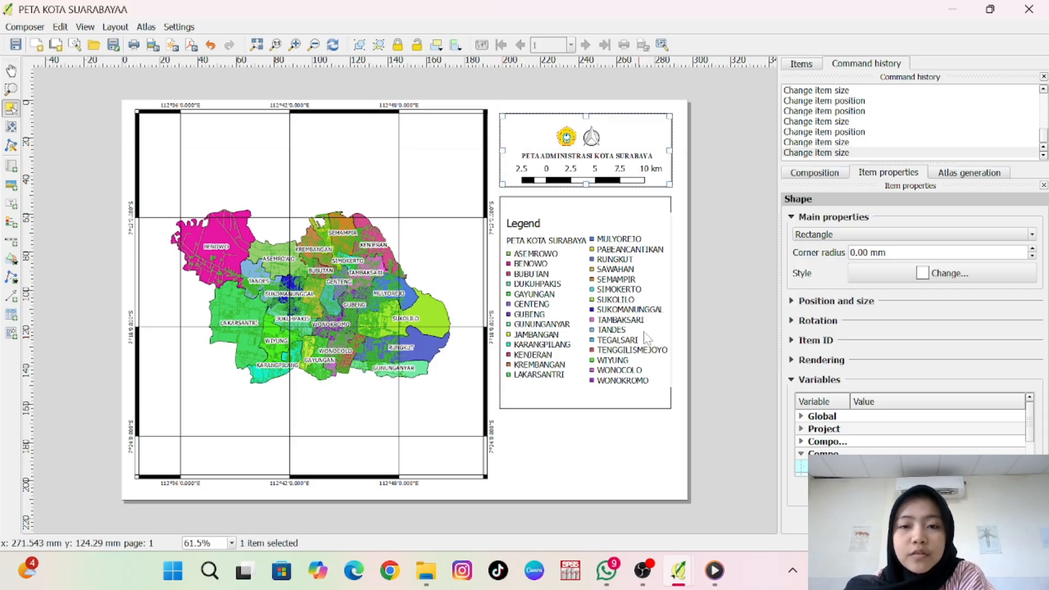
left_click(669, 213)
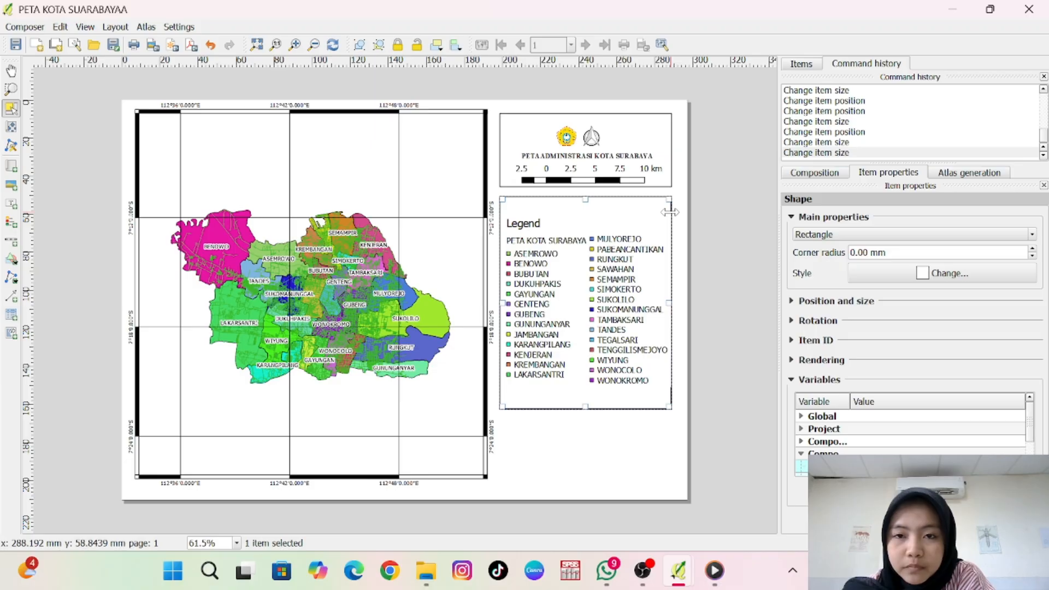
left_click_drag(670, 212, 658, 213)
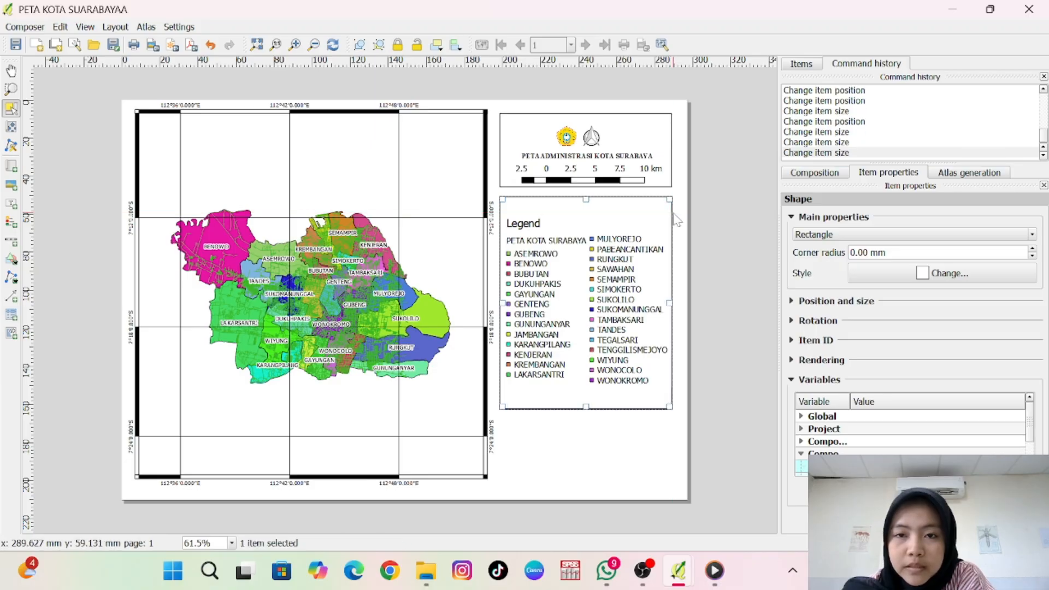
left_click(659, 438)
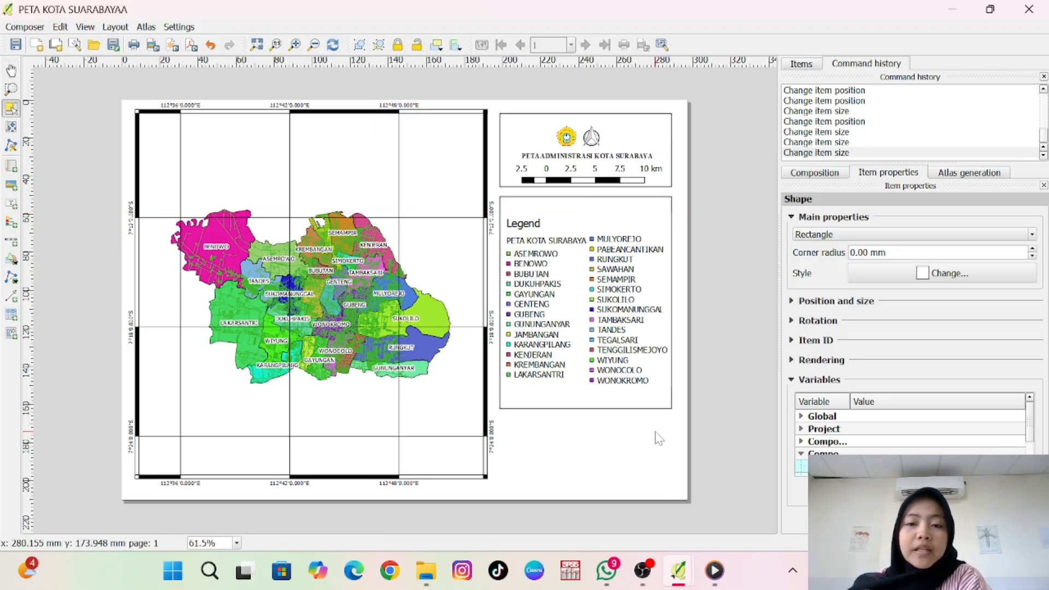
left_click(11, 187)
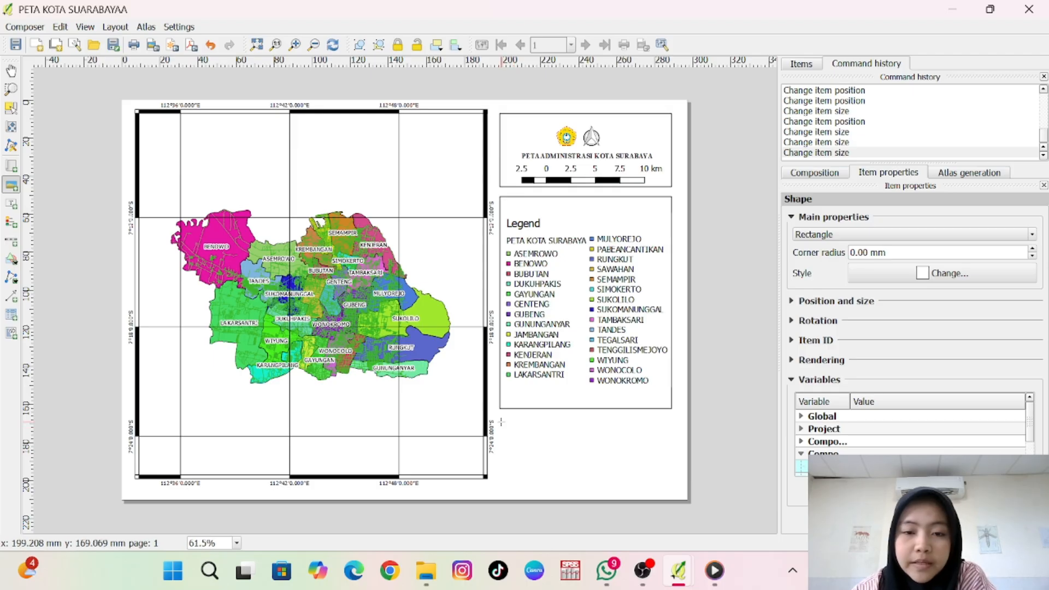
left_click_drag(501, 422, 672, 482)
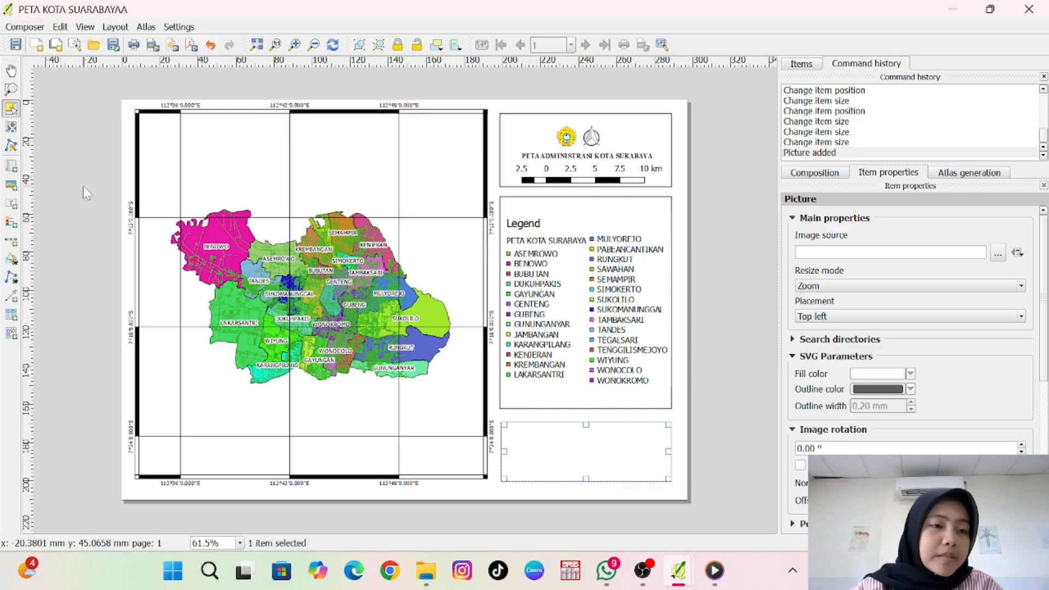
left_click(12, 204)
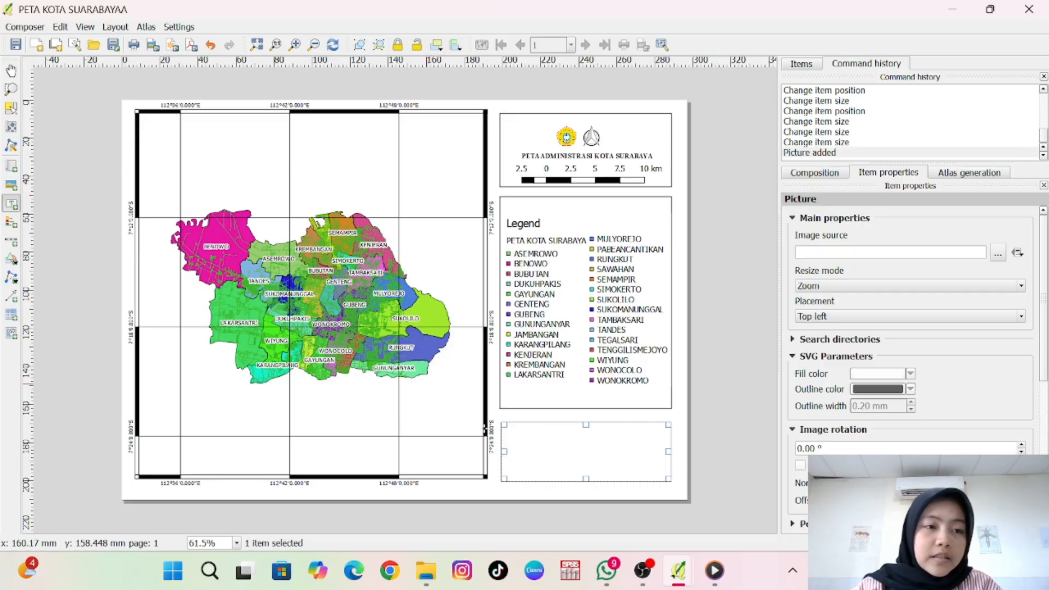
left_click_drag(530, 436, 647, 468)
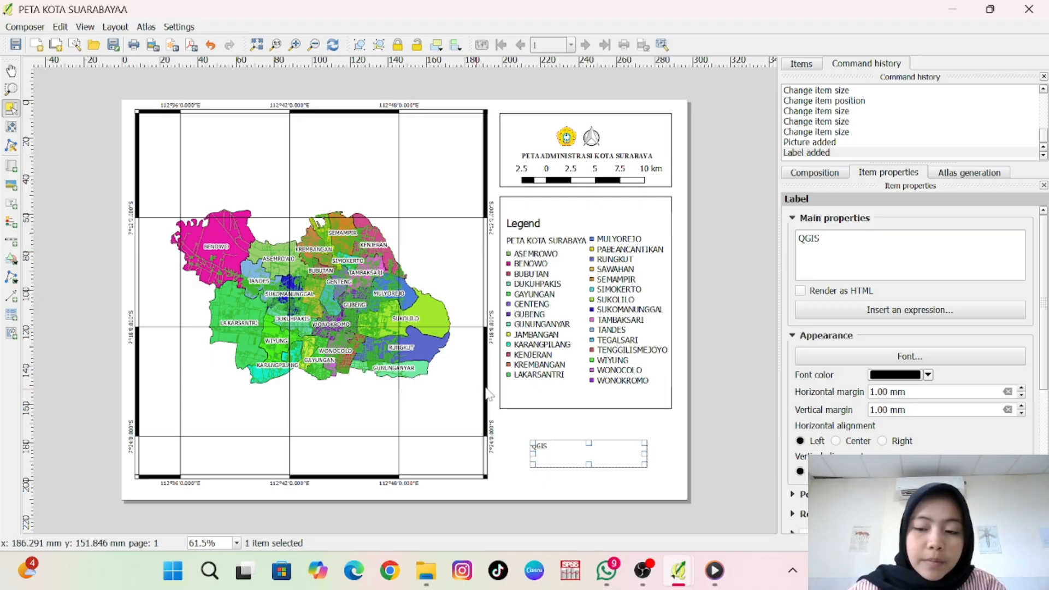
key("Delete")
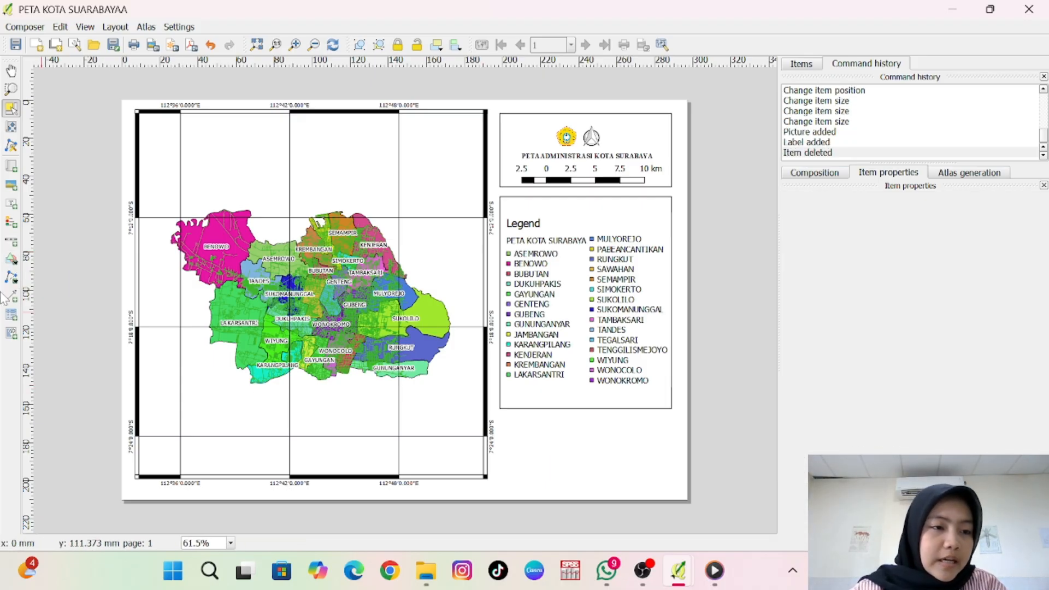
- Draw a rectangle in the empty space below the legend frame, matching the legend frame's width
left_click(11, 259)
left_click(44, 259)
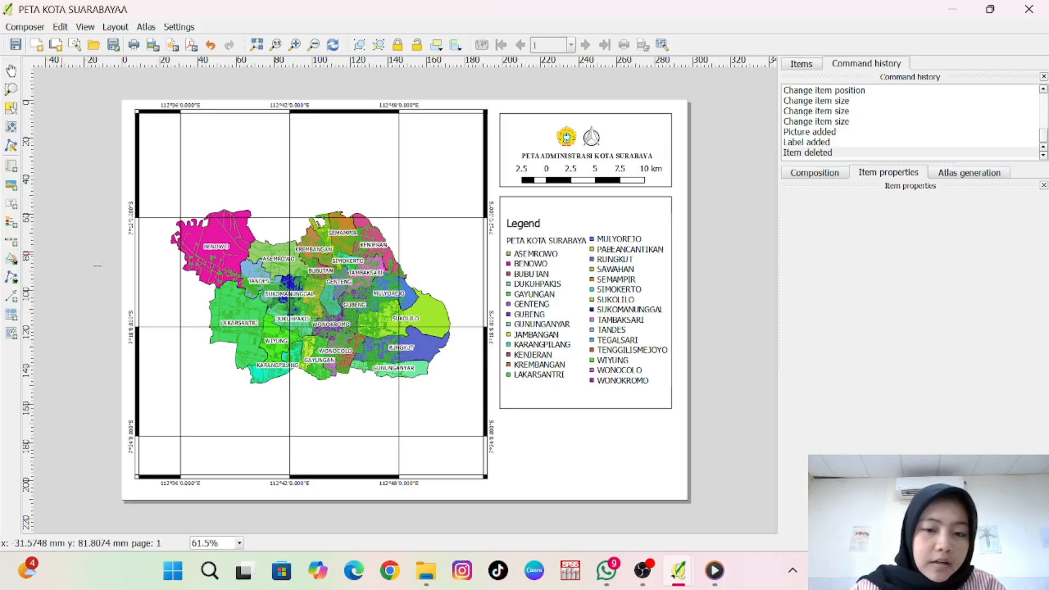
left_click_drag(502, 422, 669, 486)
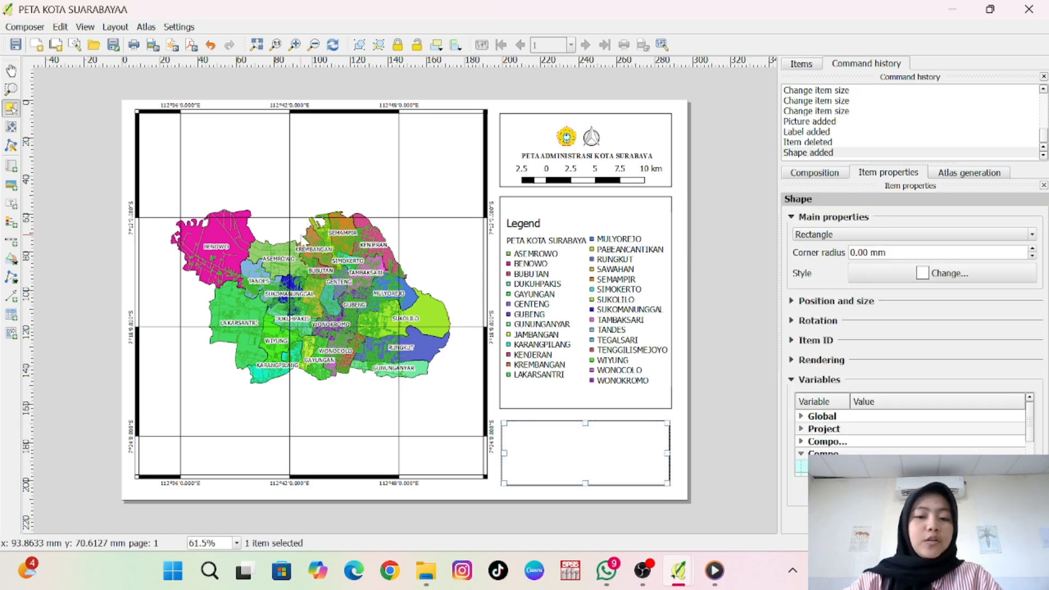
- Add a text label inside the new bottom rectangle and replace its default text with the map author's full name
left_click(12, 203)
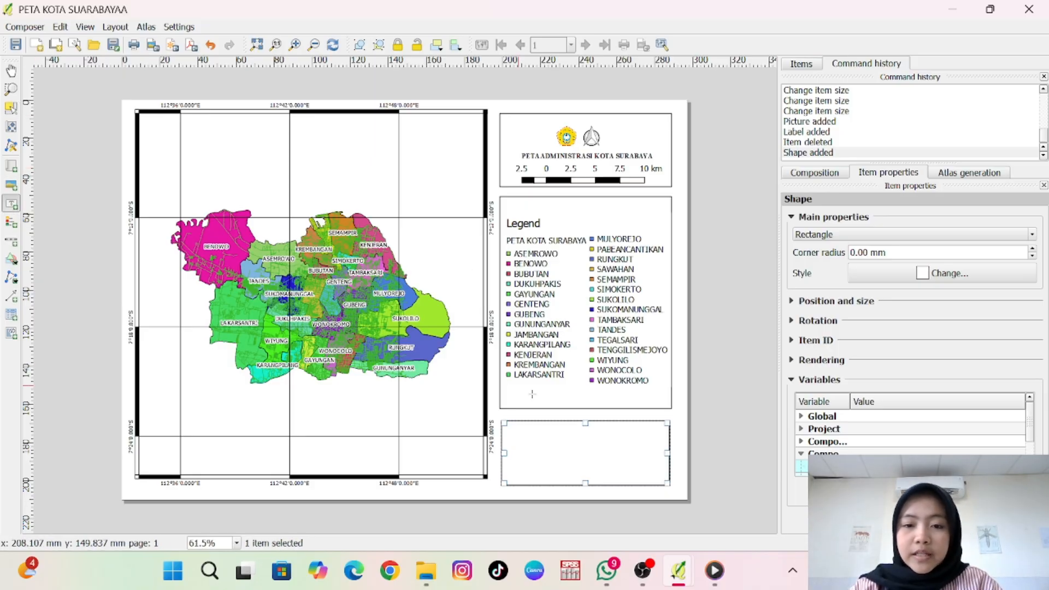
left_click_drag(530, 439, 641, 469)
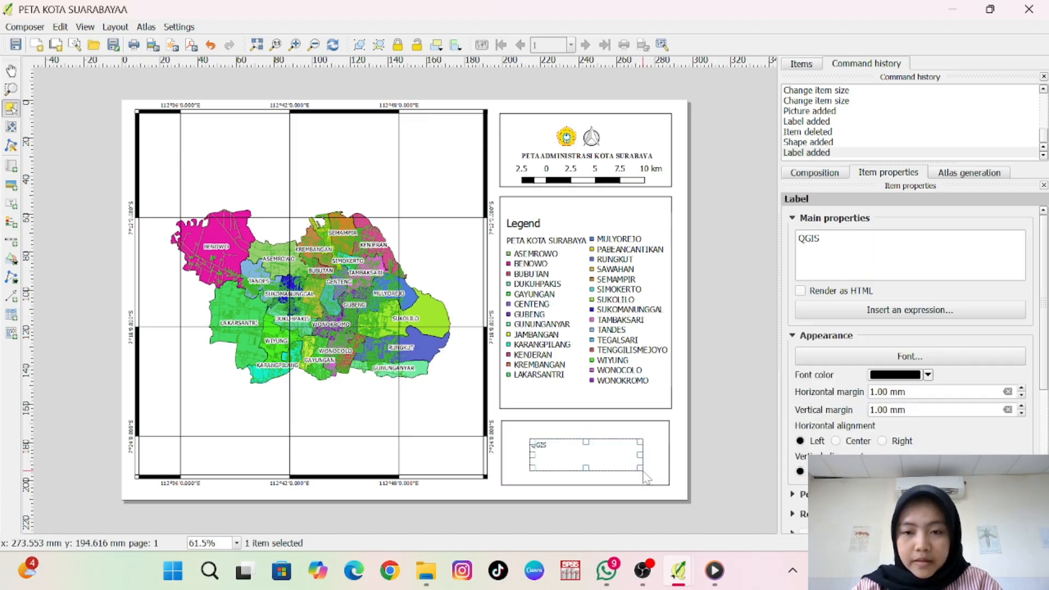
left_click(820, 238)
key("BackSpace")
key("BackSpace")
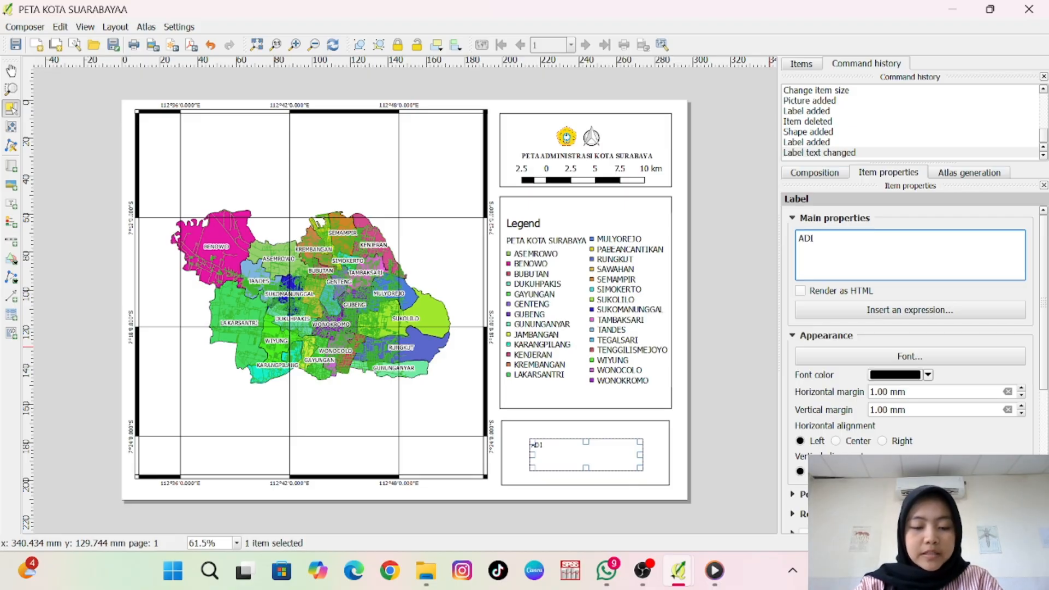
type("ADINDA SEKAR")
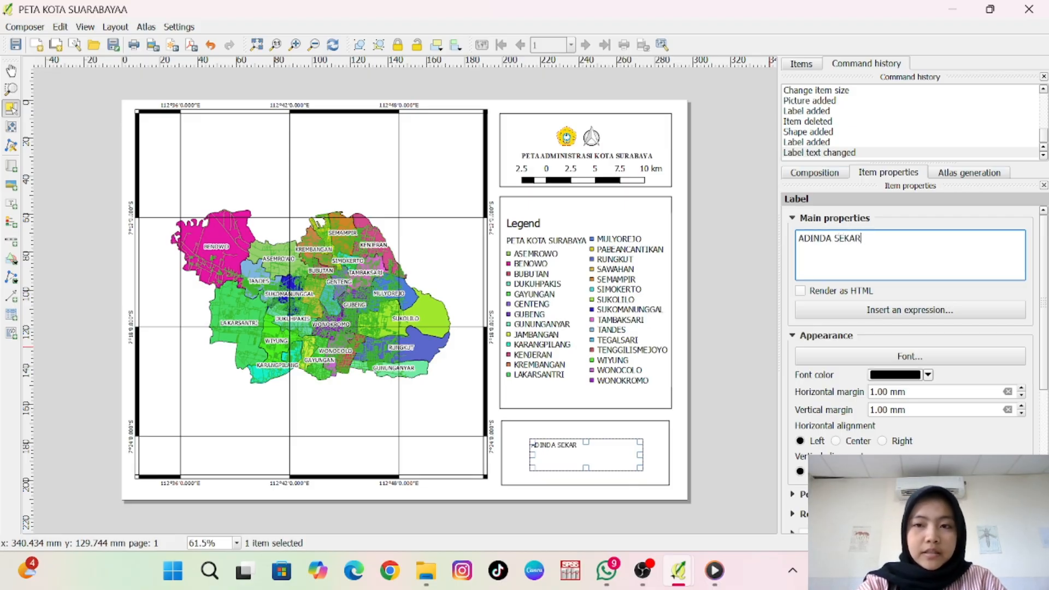
type(" PERWITA")
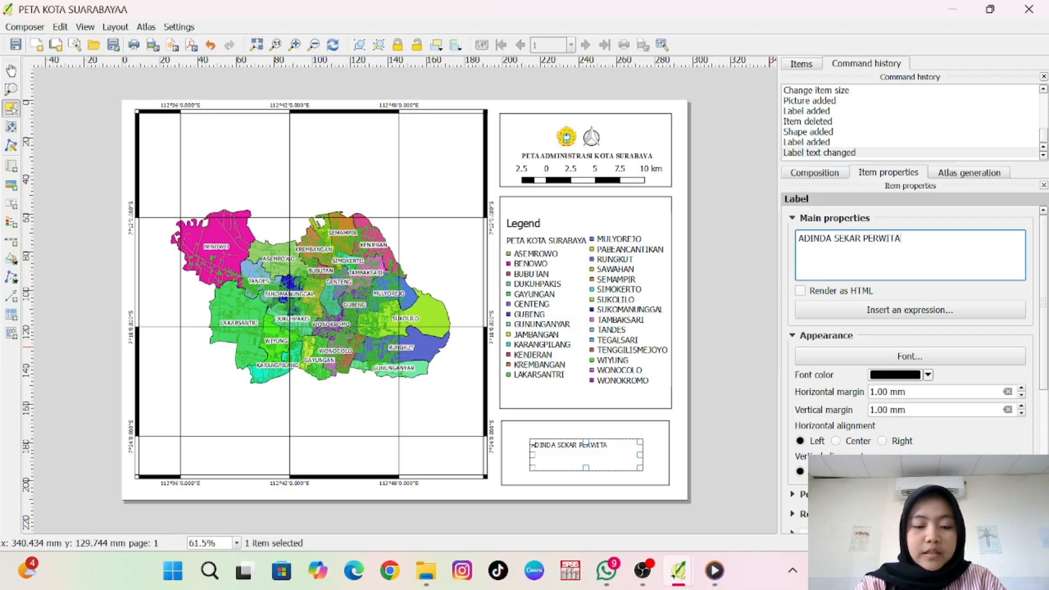
type("SARI R")
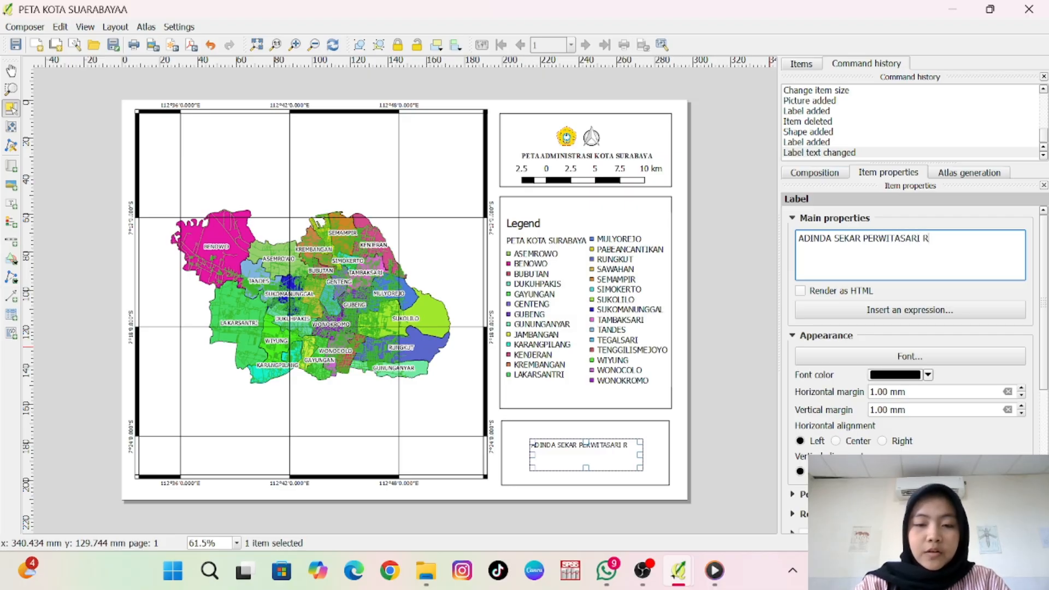
type("OSOK")
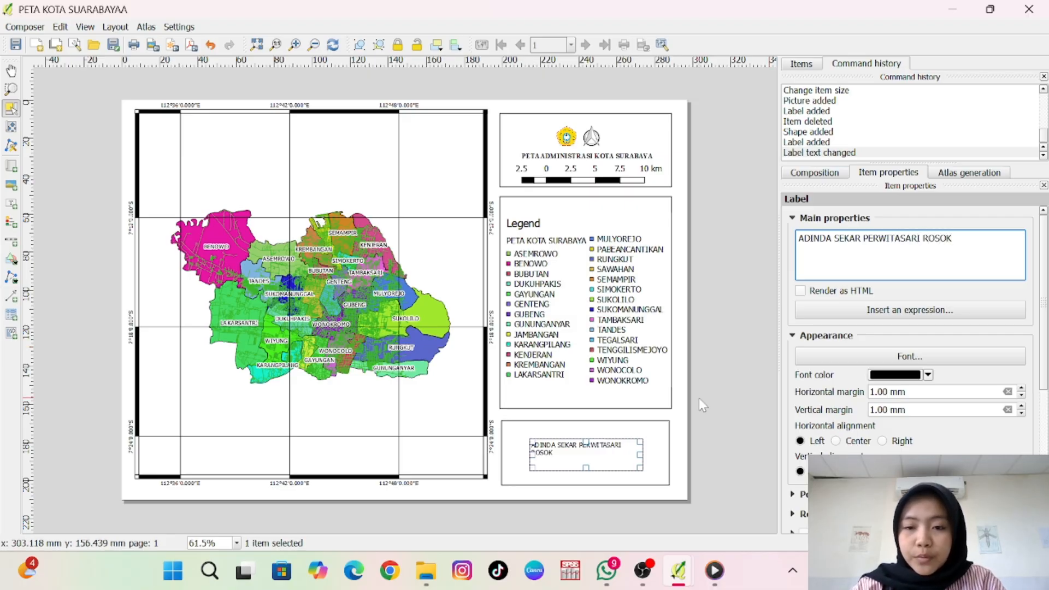
left_click(645, 455)
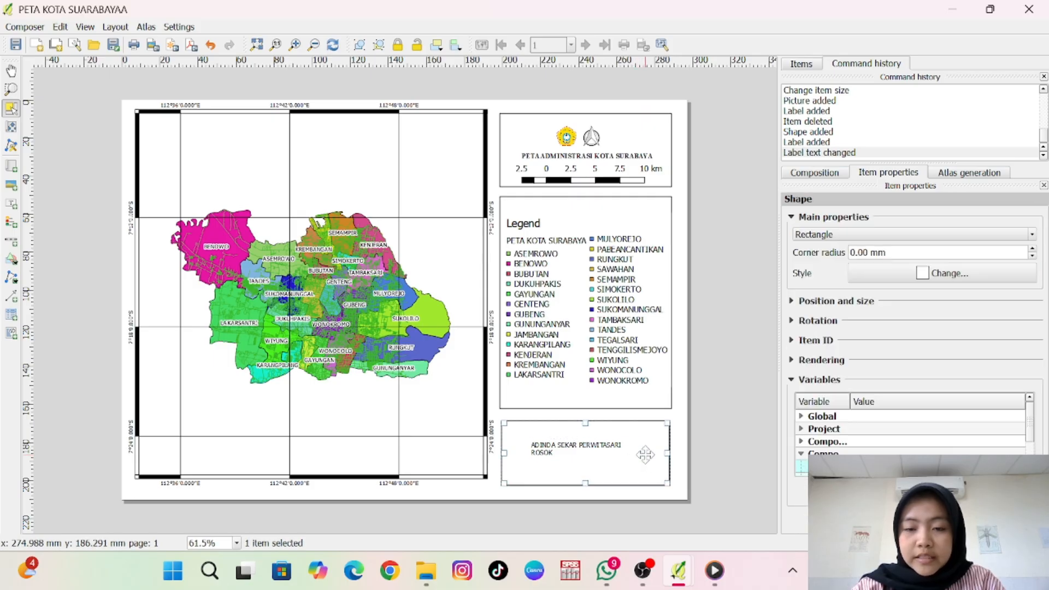
left_click_drag(645, 455, 618, 450)
left_click(617, 449)
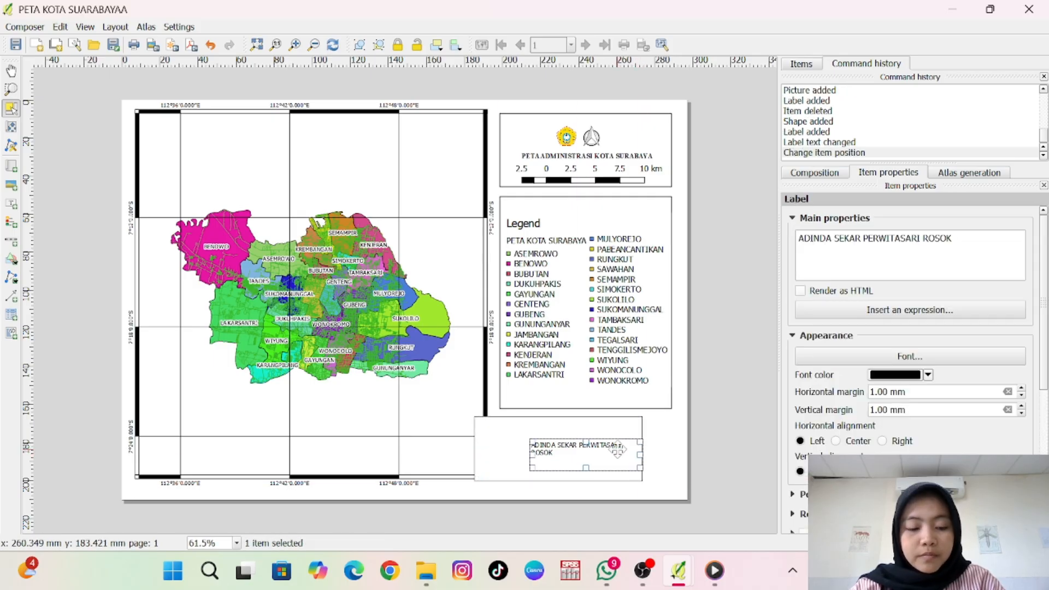
key("ctrl+z")
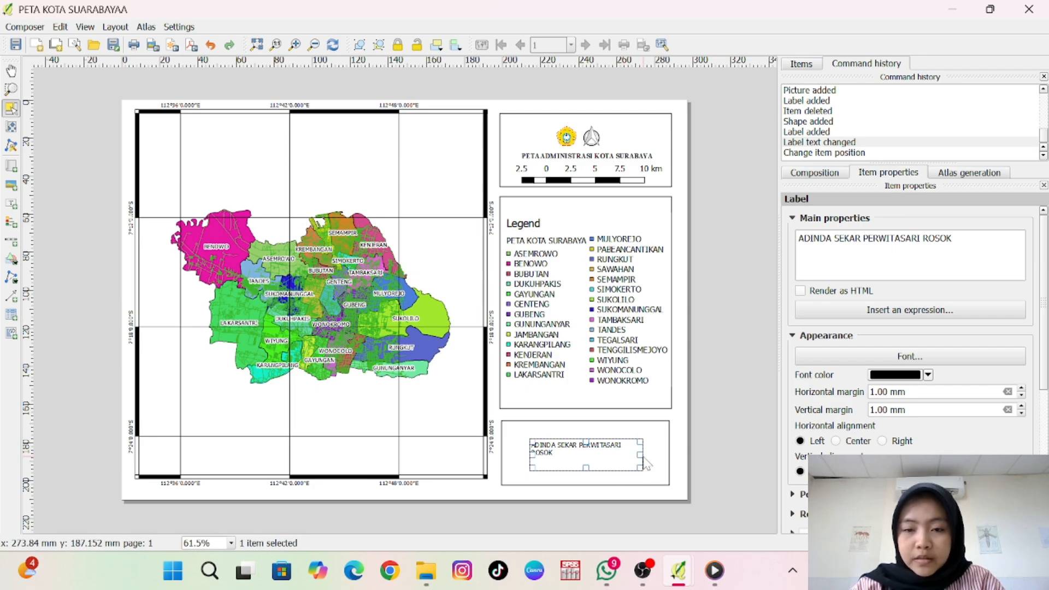
- Widen the author label to the right and add two lines below the name: the student number and "AGROEKOTEKNOLOGI, B"
left_click_drag(641, 455, 680, 448)
left_click(954, 238)
key("Return")
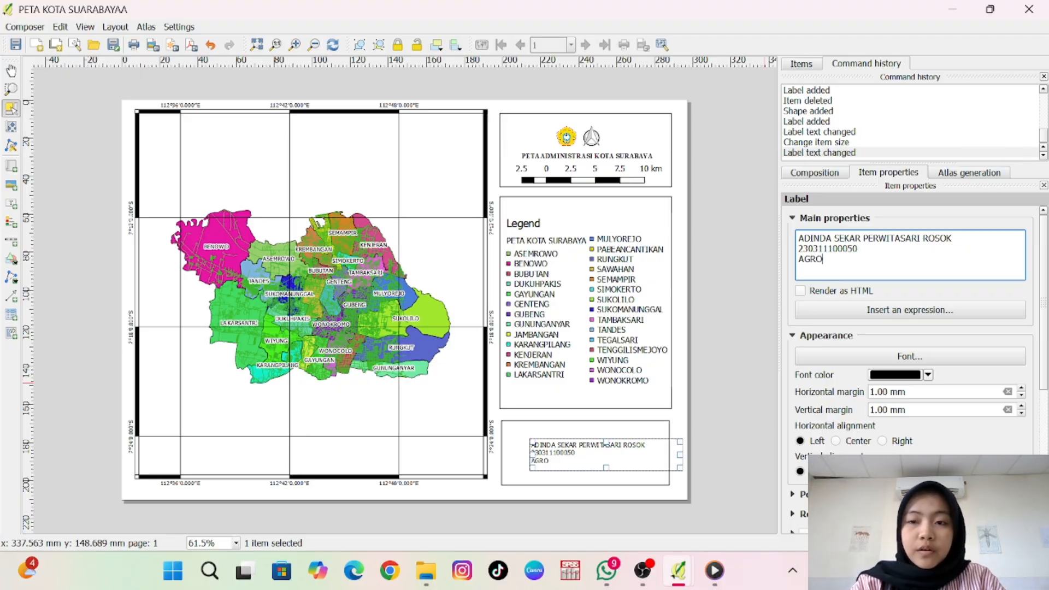
type("KNOLOGI, B")
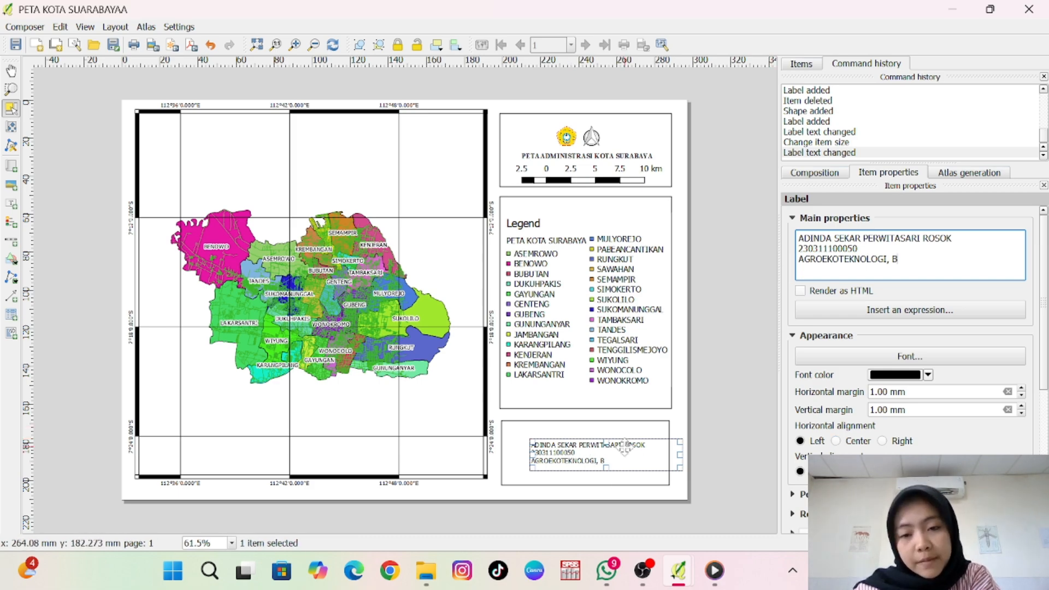
- Centre the author label's text horizontally and vertically, and move the label to the middle of the bottom rectangle
left_click(836, 441)
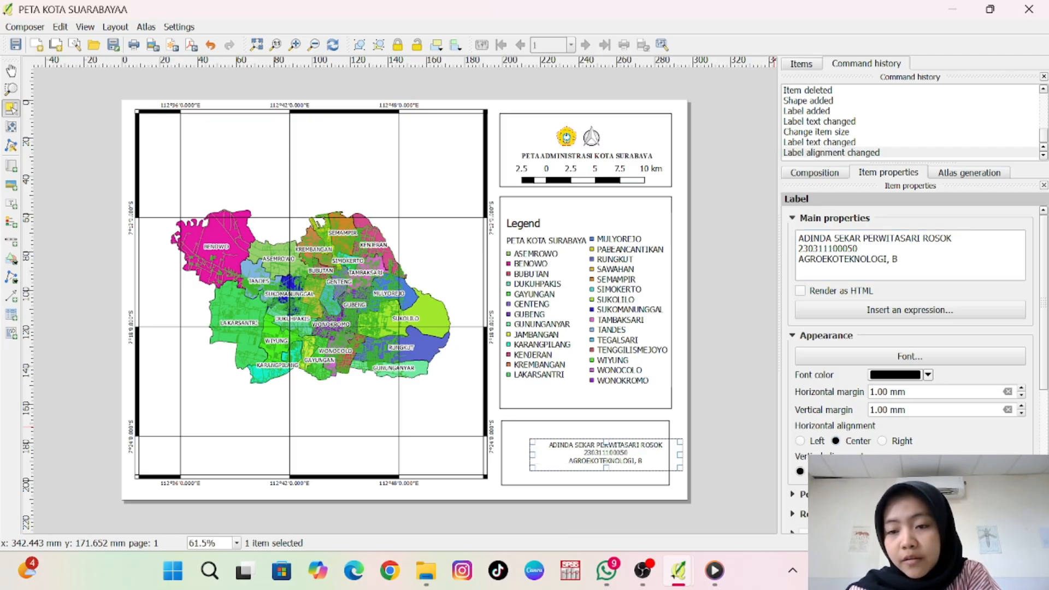
left_click(836, 472)
left_click_drag(566, 460, 546, 459)
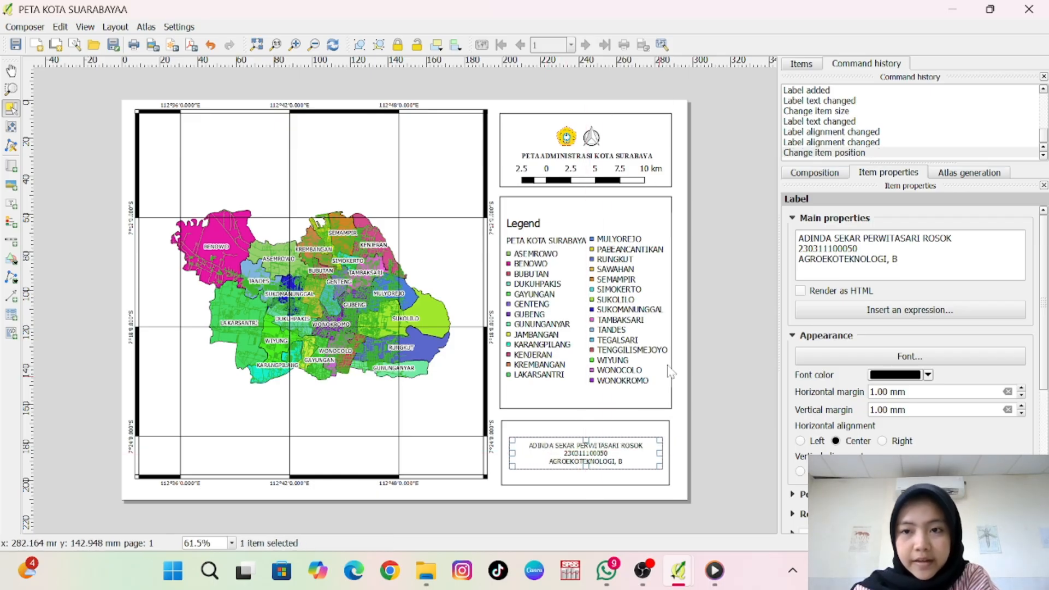
left_click(683, 414)
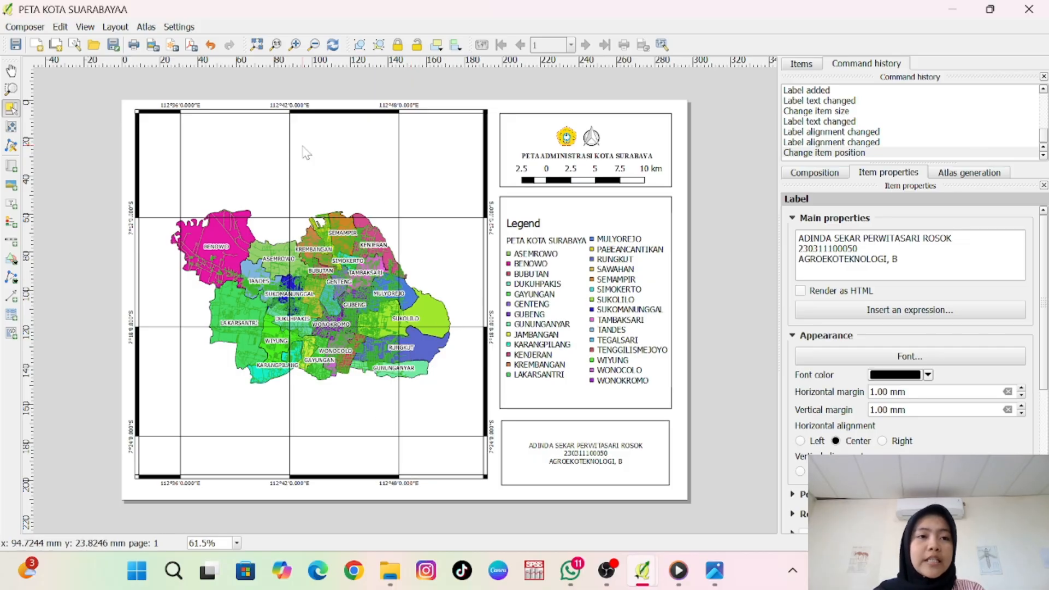
- Export the composition as a 300 dpi PNG image named PETA KOTA SURABAYA into the MSDL folder within Laprak Smstr 4
left_click(37, 30)
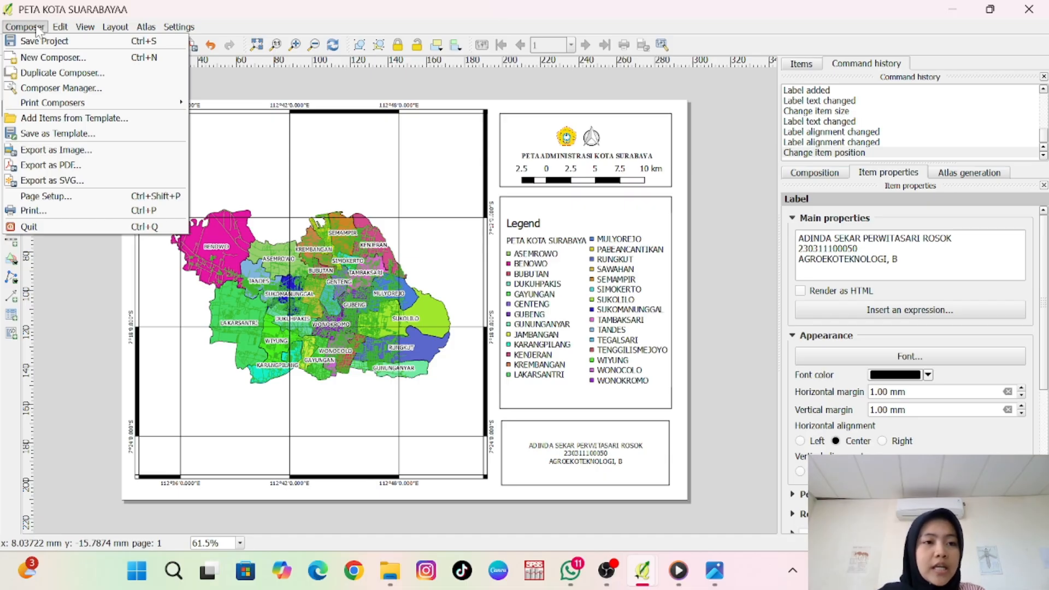
left_click(33, 150)
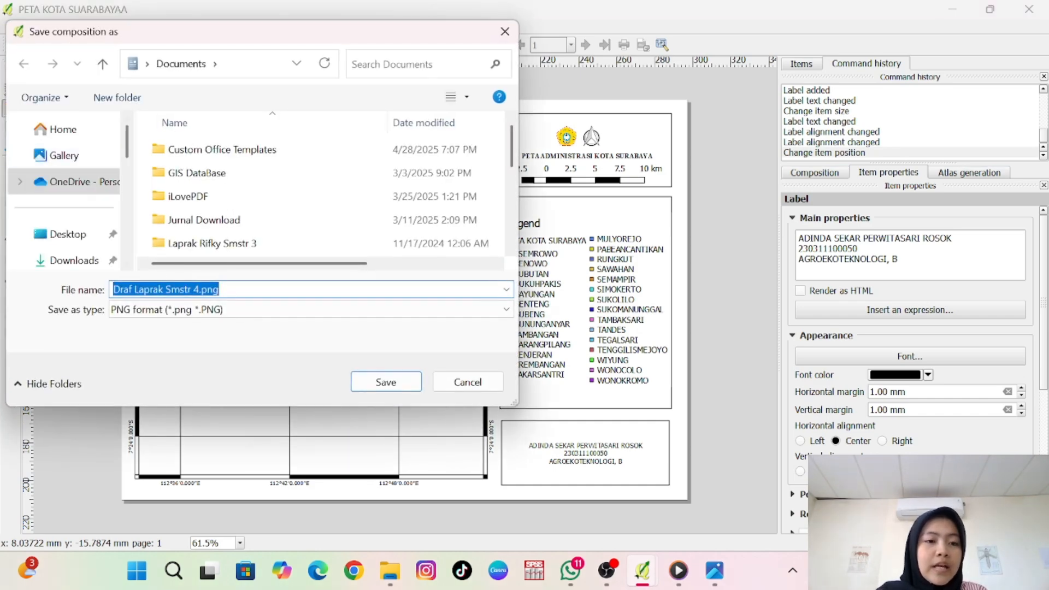
key("BackSpace")
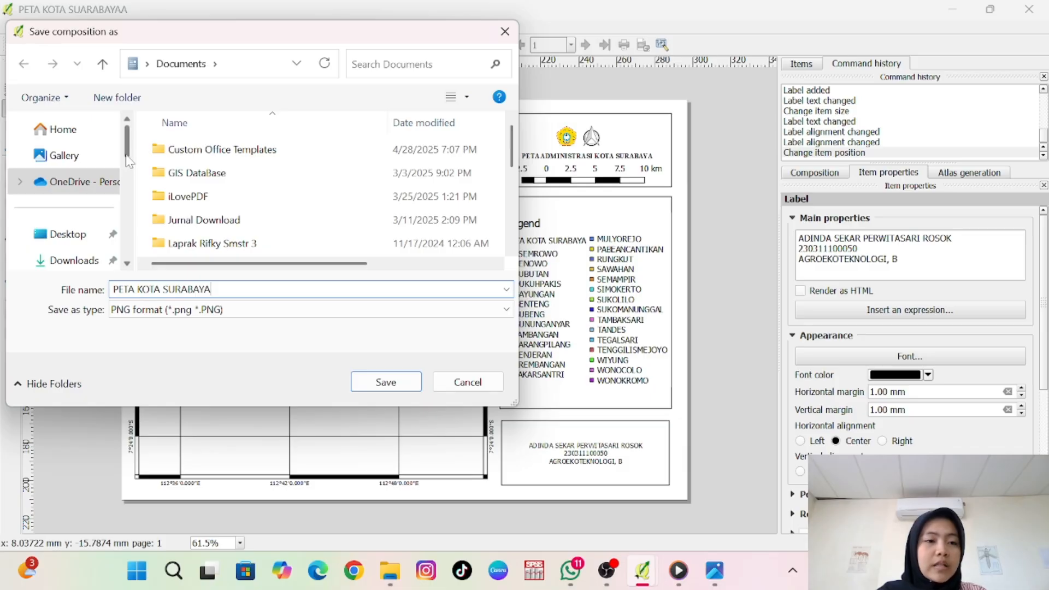
left_click_drag(126, 156, 124, 183)
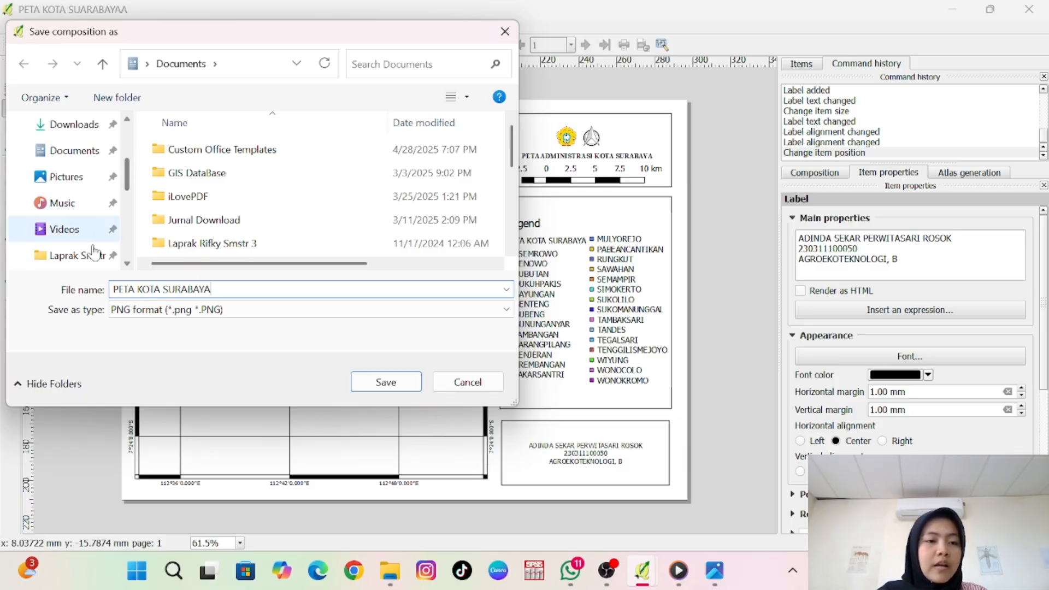
left_click(76, 255)
double_click(230, 178)
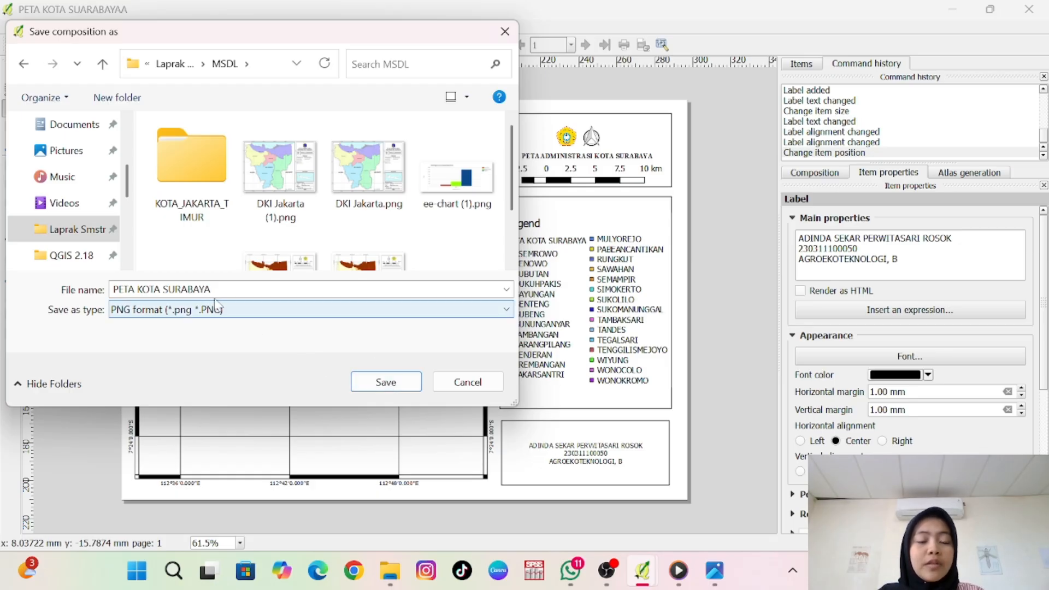
left_click(382, 383)
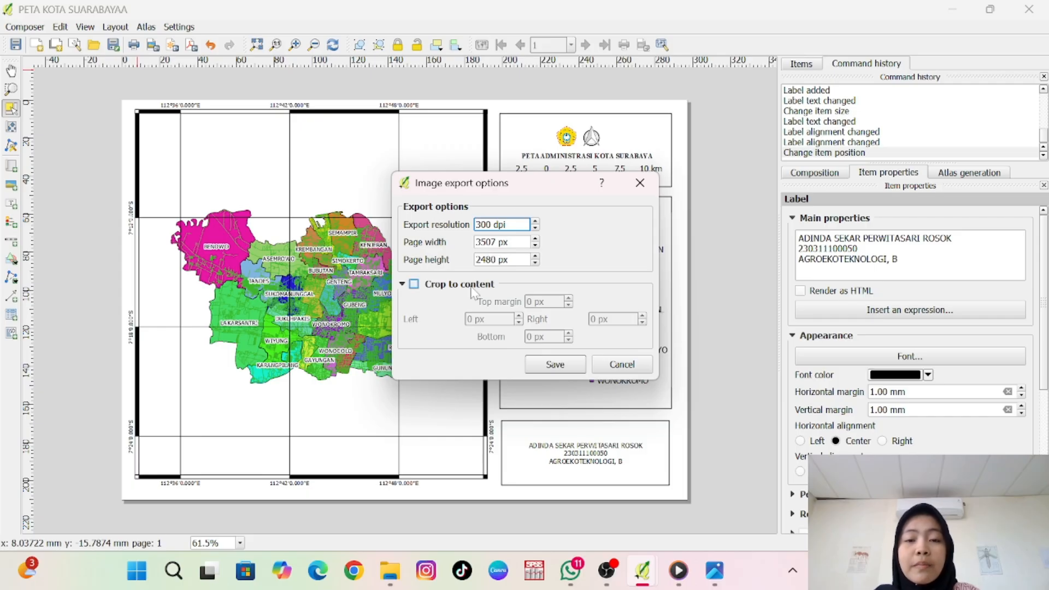
left_click(559, 370)
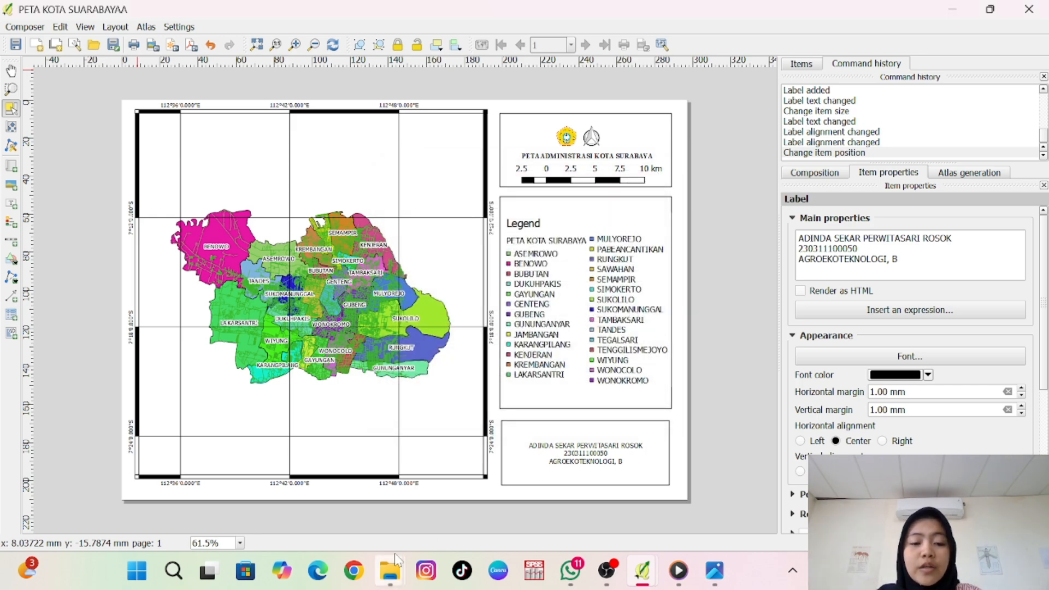
- Switch to File Explorer and open the MSDL folder inside Laprak Smstr 4
mouse_move(390, 571)
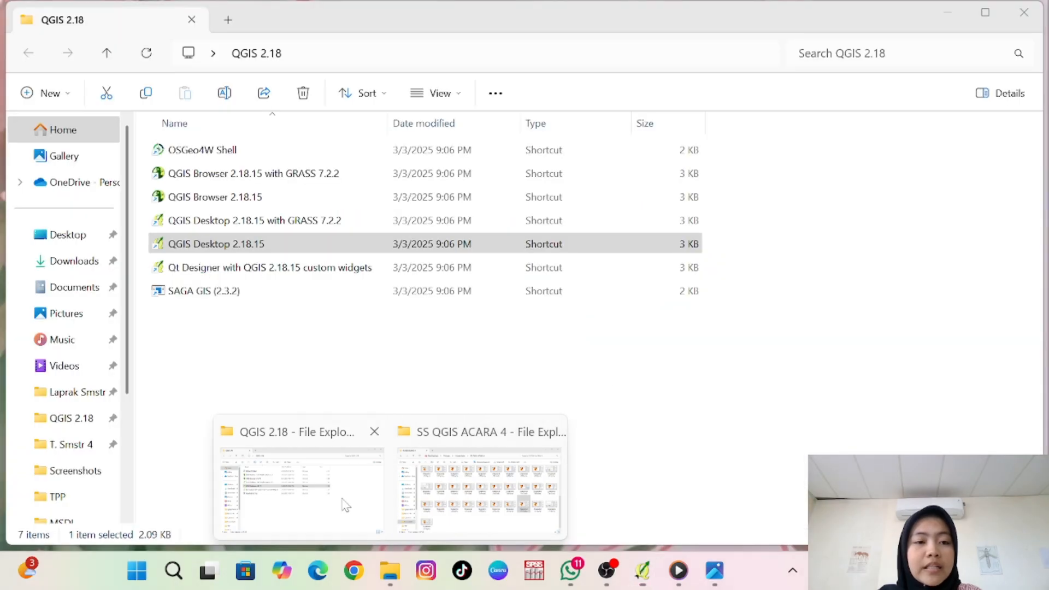
left_click(346, 506)
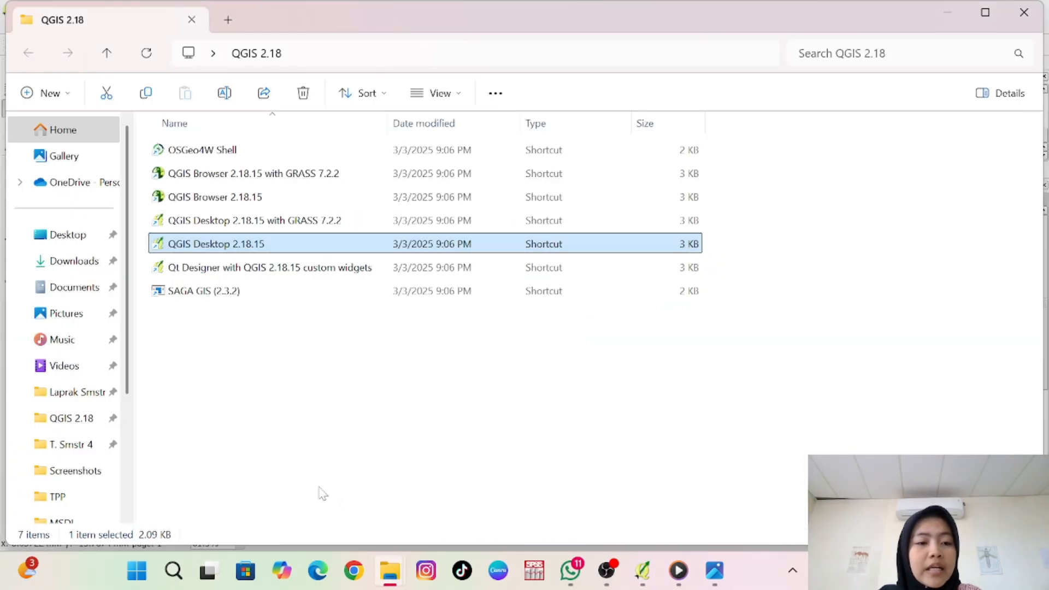
left_click(82, 392)
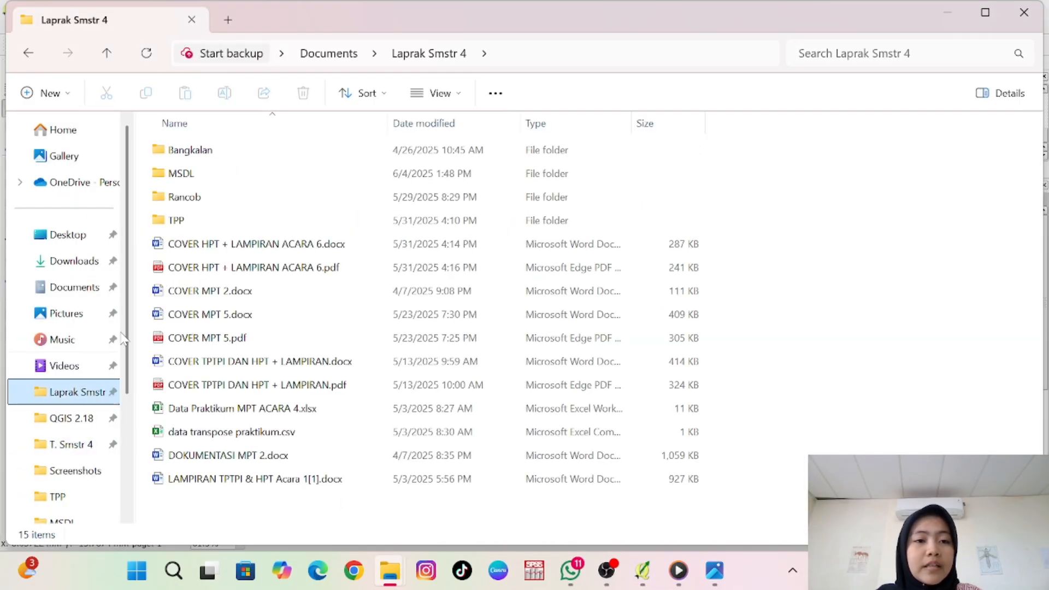
double_click(246, 175)
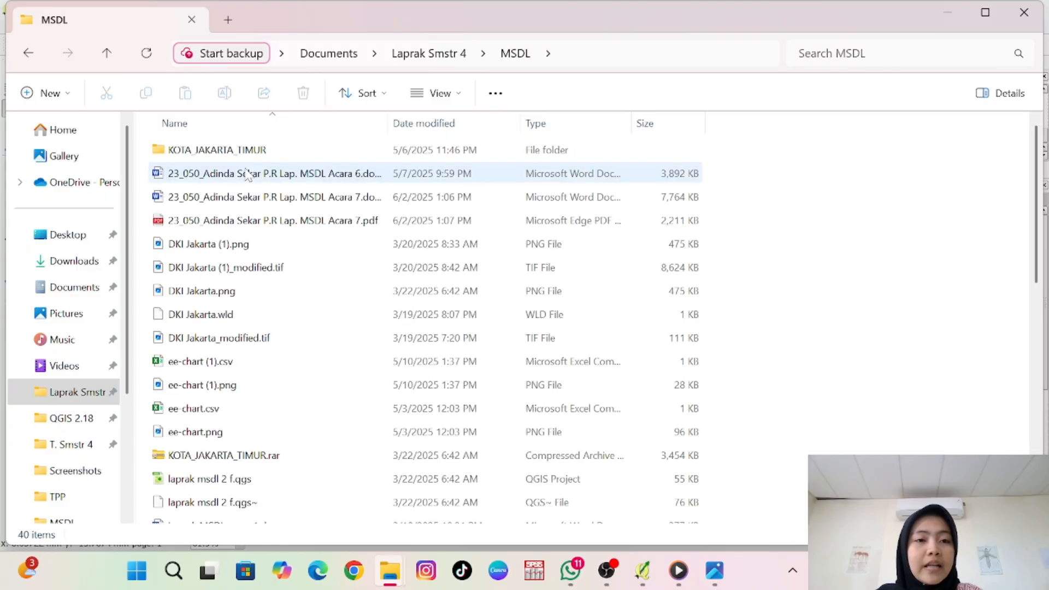
- Find PETA KOTA SURABAYA.png in the MSDL folder and open it in a maximized image viewer to check the exported map
scroll(224, 407, "down", 1)
scroll(225, 411, "down", 7)
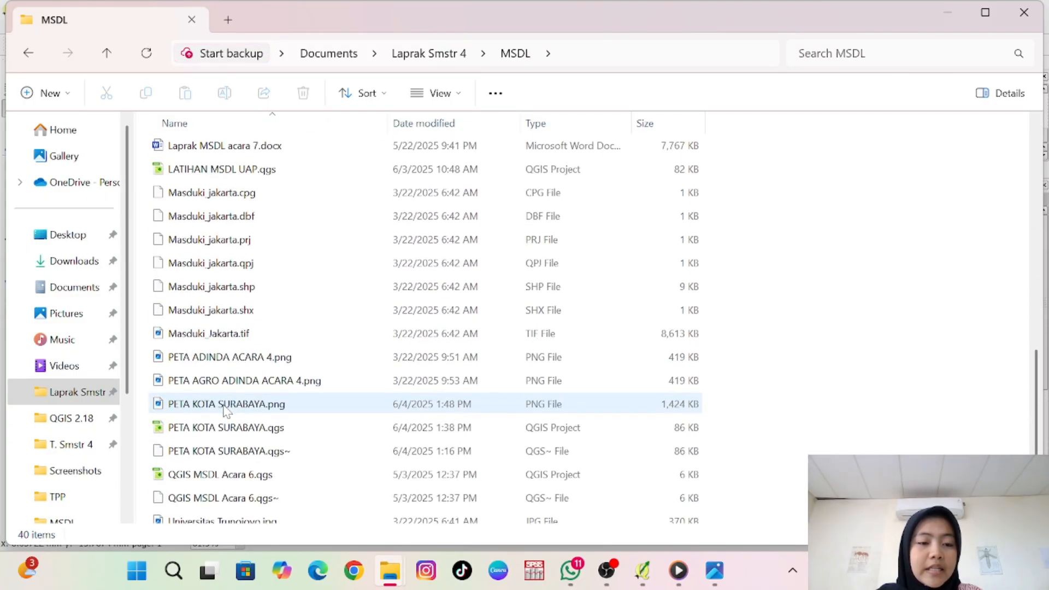
scroll(225, 413, "down", 1)
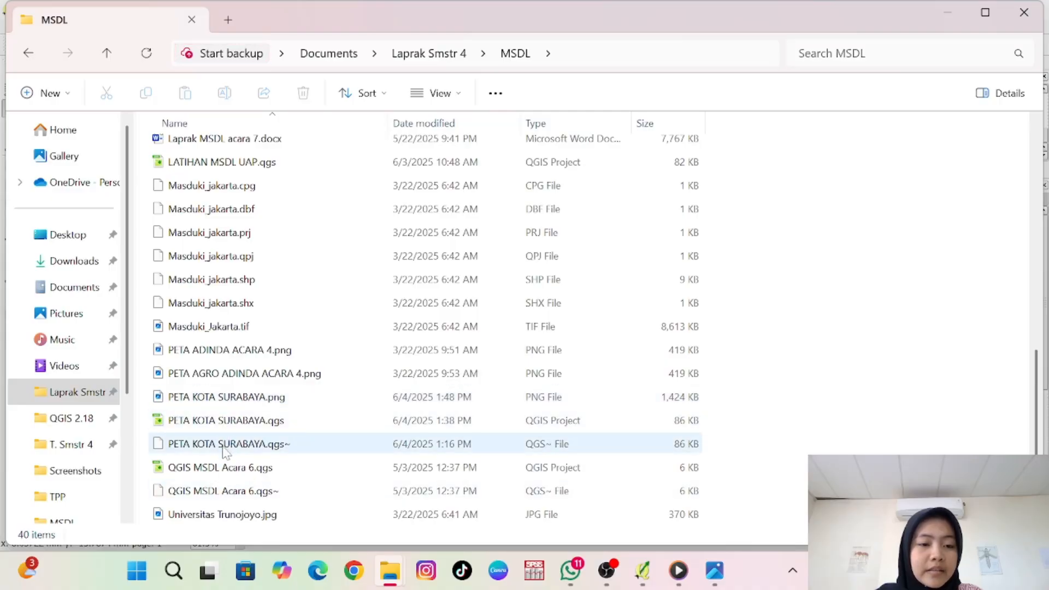
left_click_drag(226, 449, 228, 415)
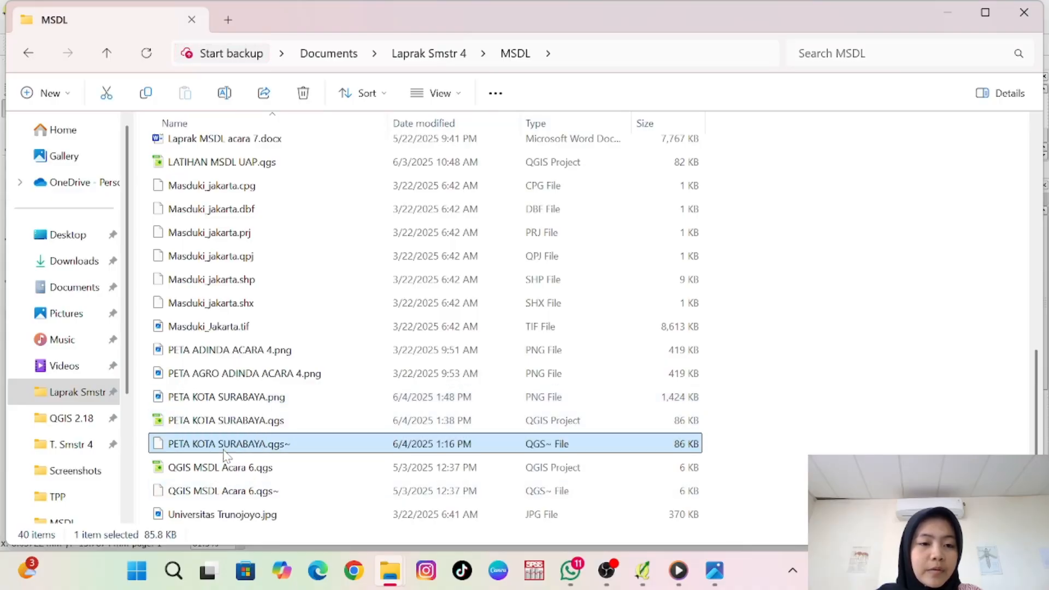
double_click(234, 396)
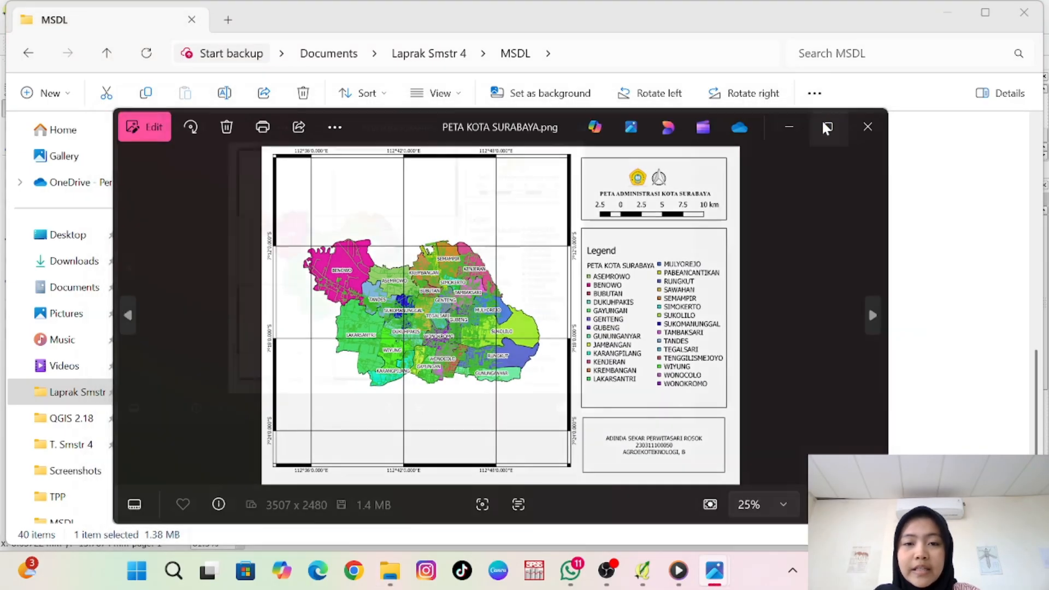
left_click(824, 123)
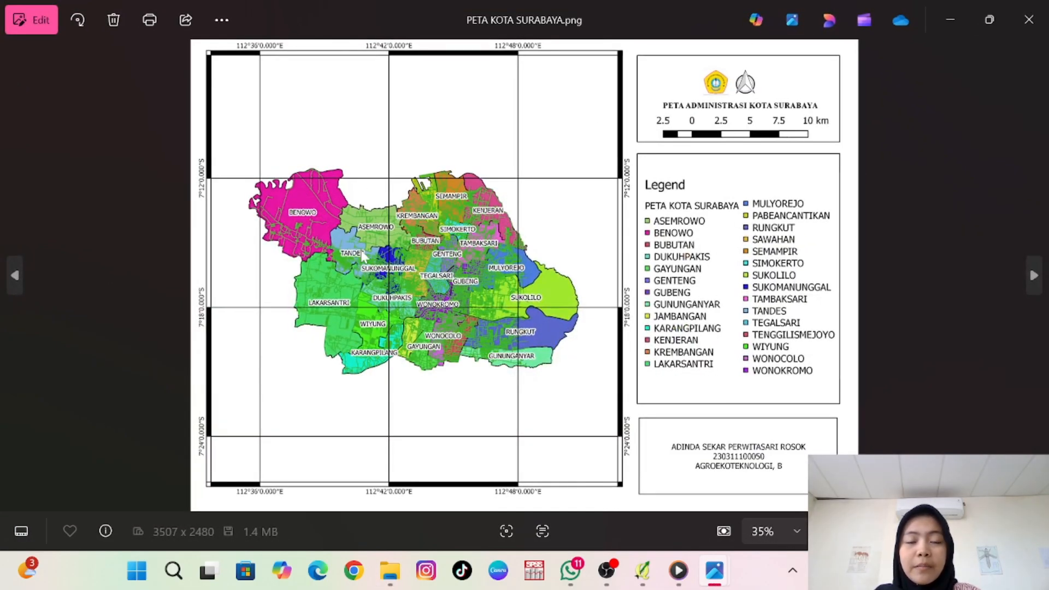